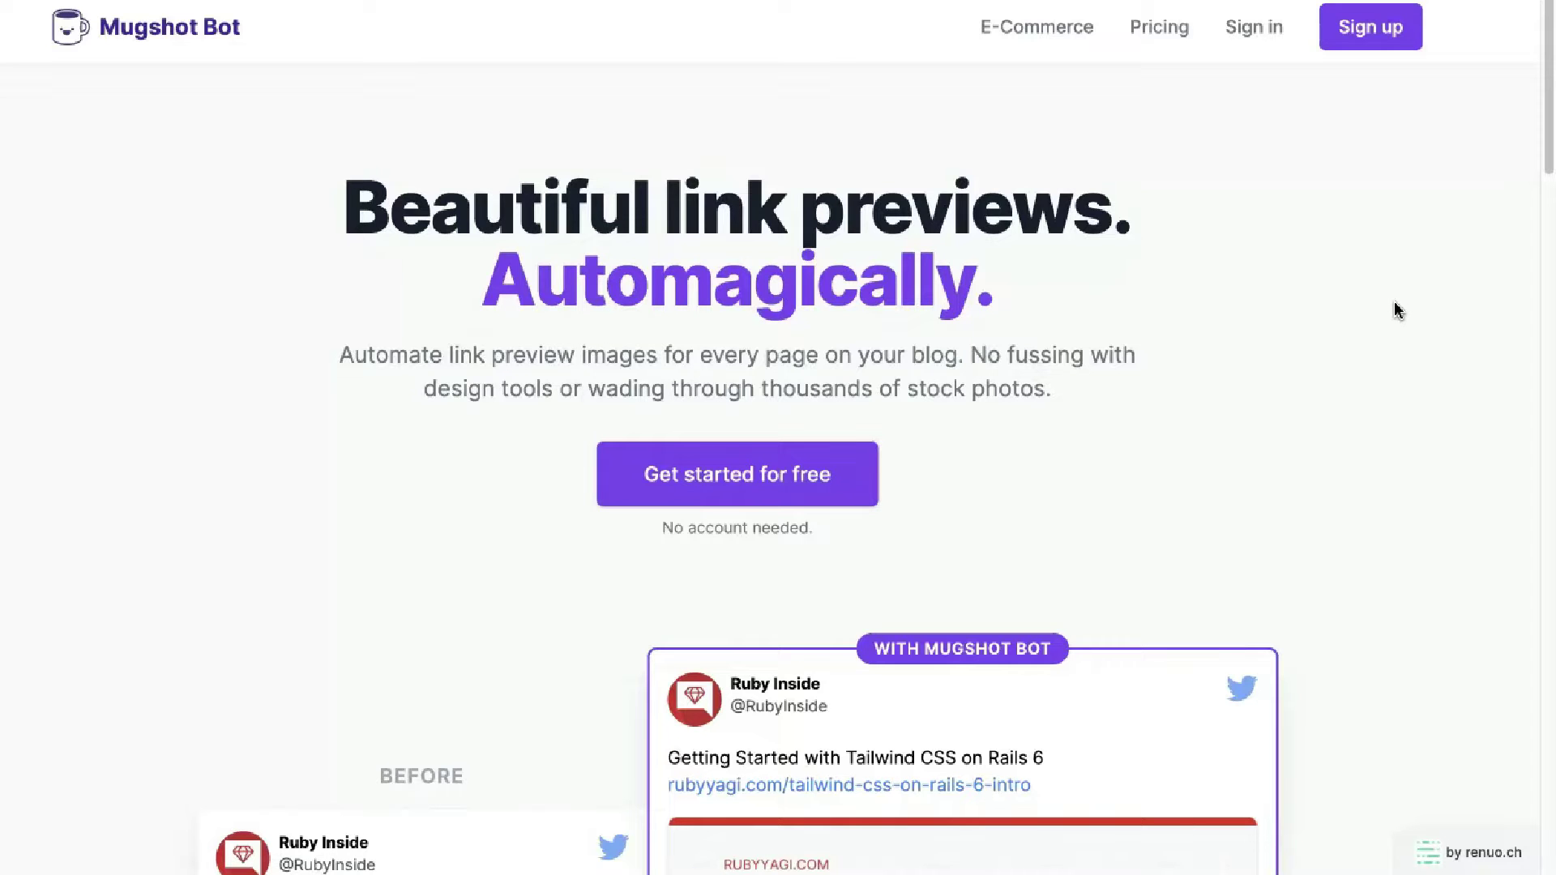
Compare the BEFORE and WITH MUGSHOT BOT tweet cards, and bring up Mugshot Bot's Twitter profile.
{"action": "left_click", "coordinate": [1392, 291]}
{"action": "scroll", "coordinate": [1395, 292], "scroll_direction": "down", "scroll_amount": 1}
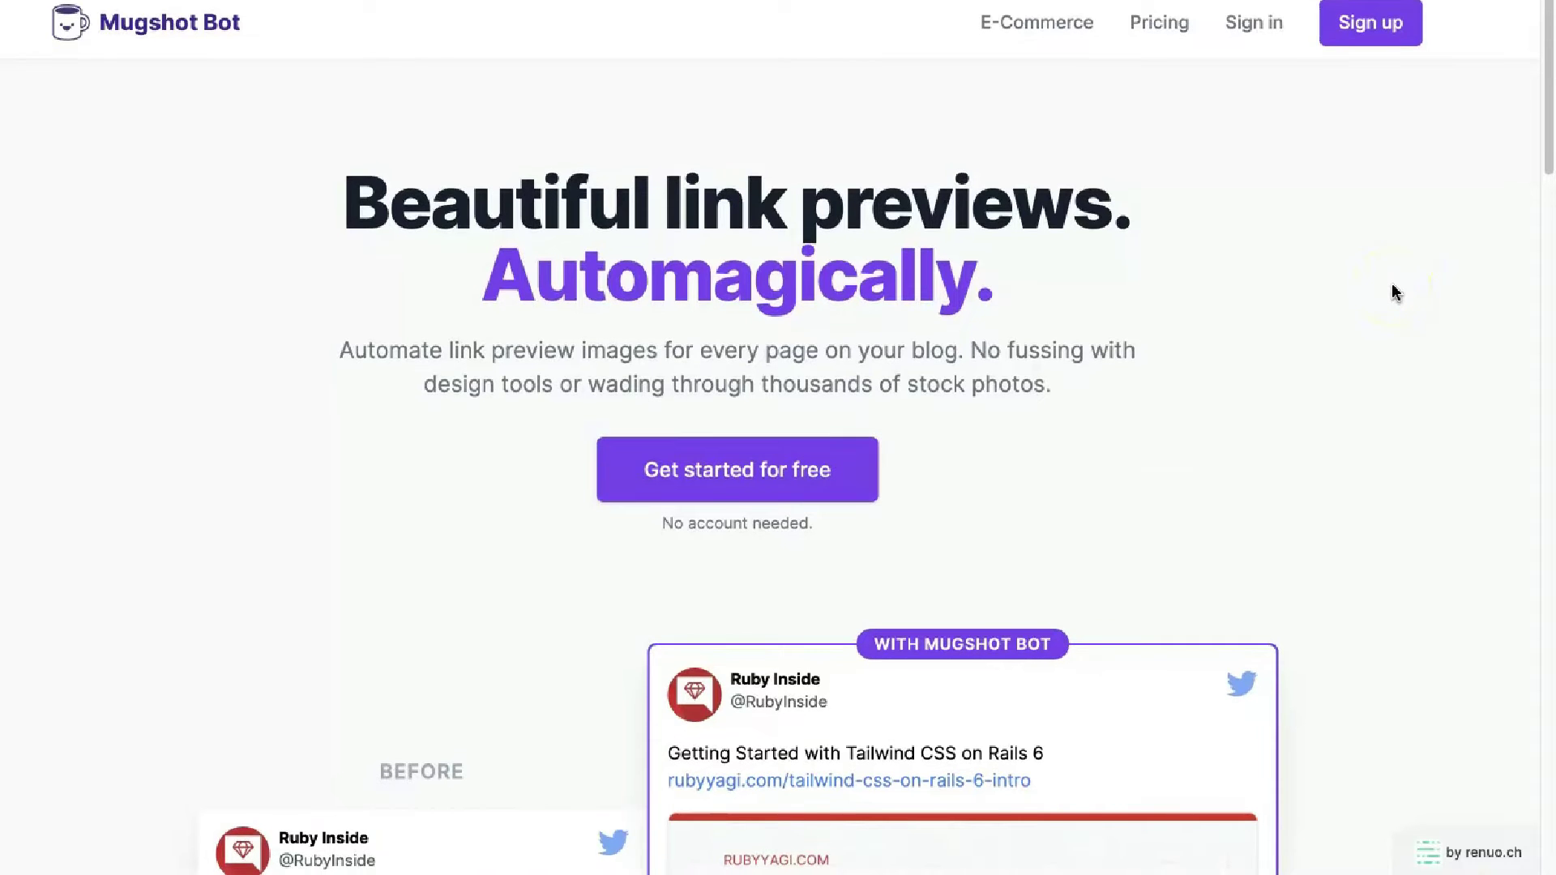
{"action": "scroll", "coordinate": [1395, 291], "scroll_direction": "down", "scroll_amount": 2}
{"action": "scroll", "coordinate": [1396, 292], "scroll_direction": "down", "scroll_amount": 4}
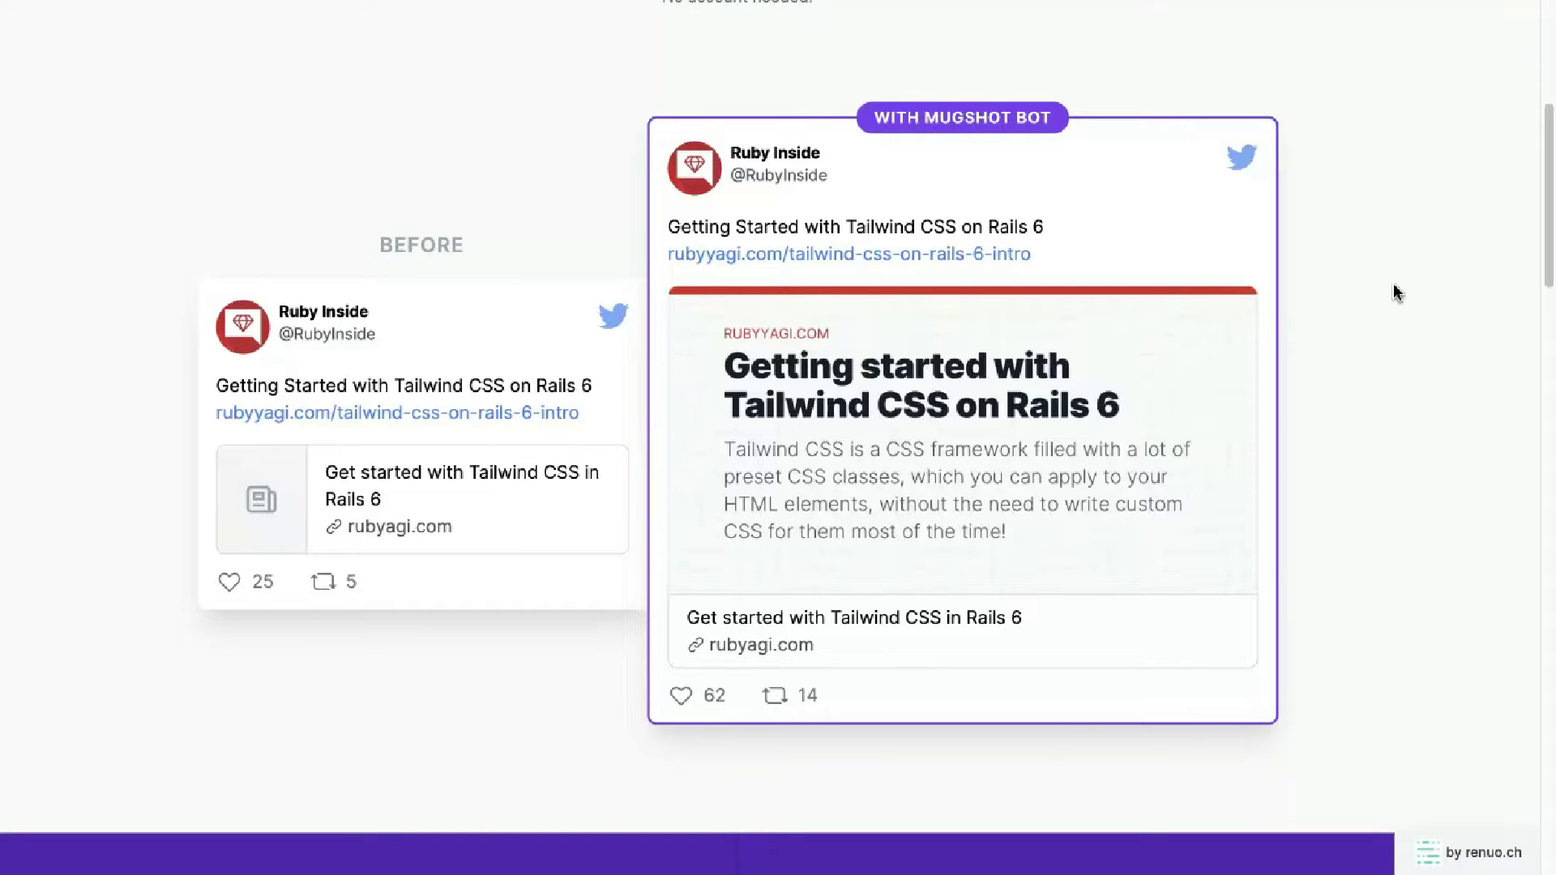
{"action": "scroll", "coordinate": [1348, 320], "scroll_direction": "up", "scroll_amount": 1}
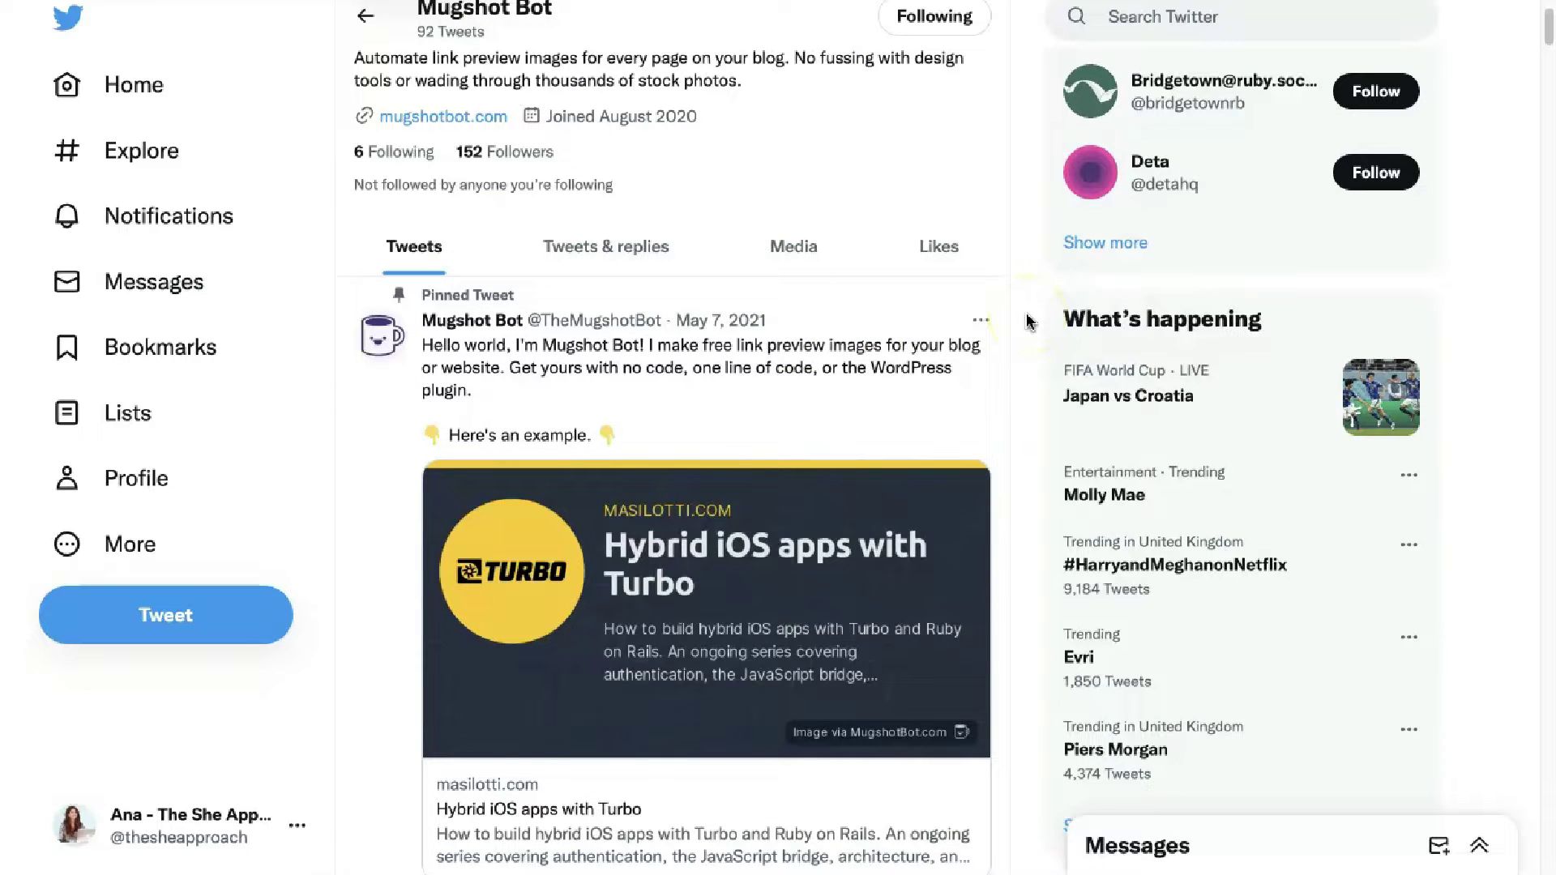
Scroll through Mugshot Bot's tweets, including the e-commerce template example, then go back to your own profile.
{"action": "scroll", "coordinate": [1027, 320], "scroll_direction": "down", "scroll_amount": 2}
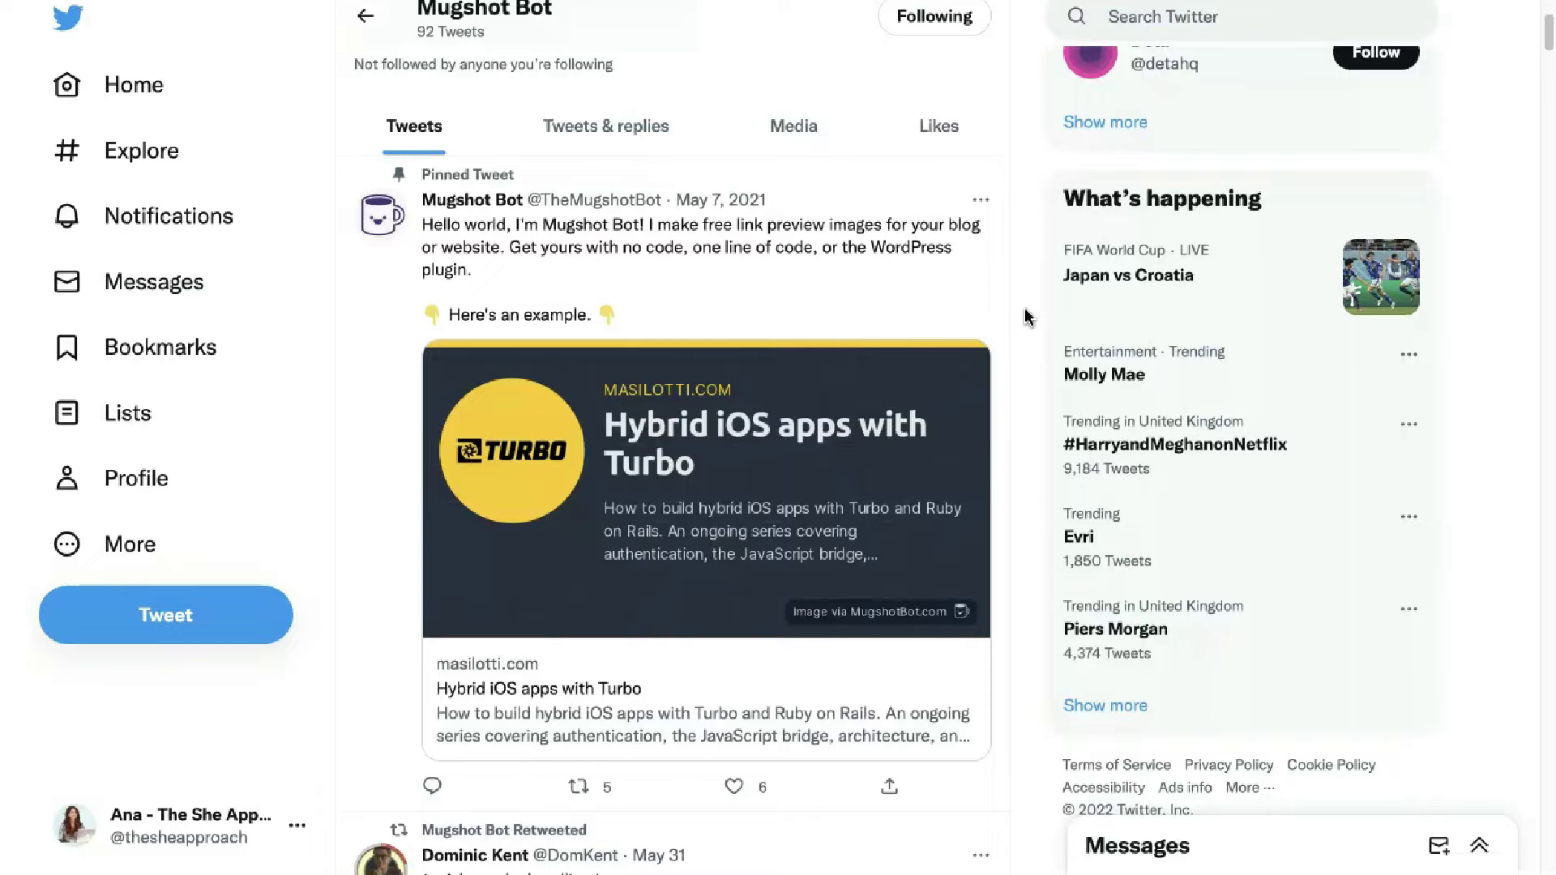
{"action": "scroll", "coordinate": [1026, 316], "scroll_direction": "down", "scroll_amount": 10}
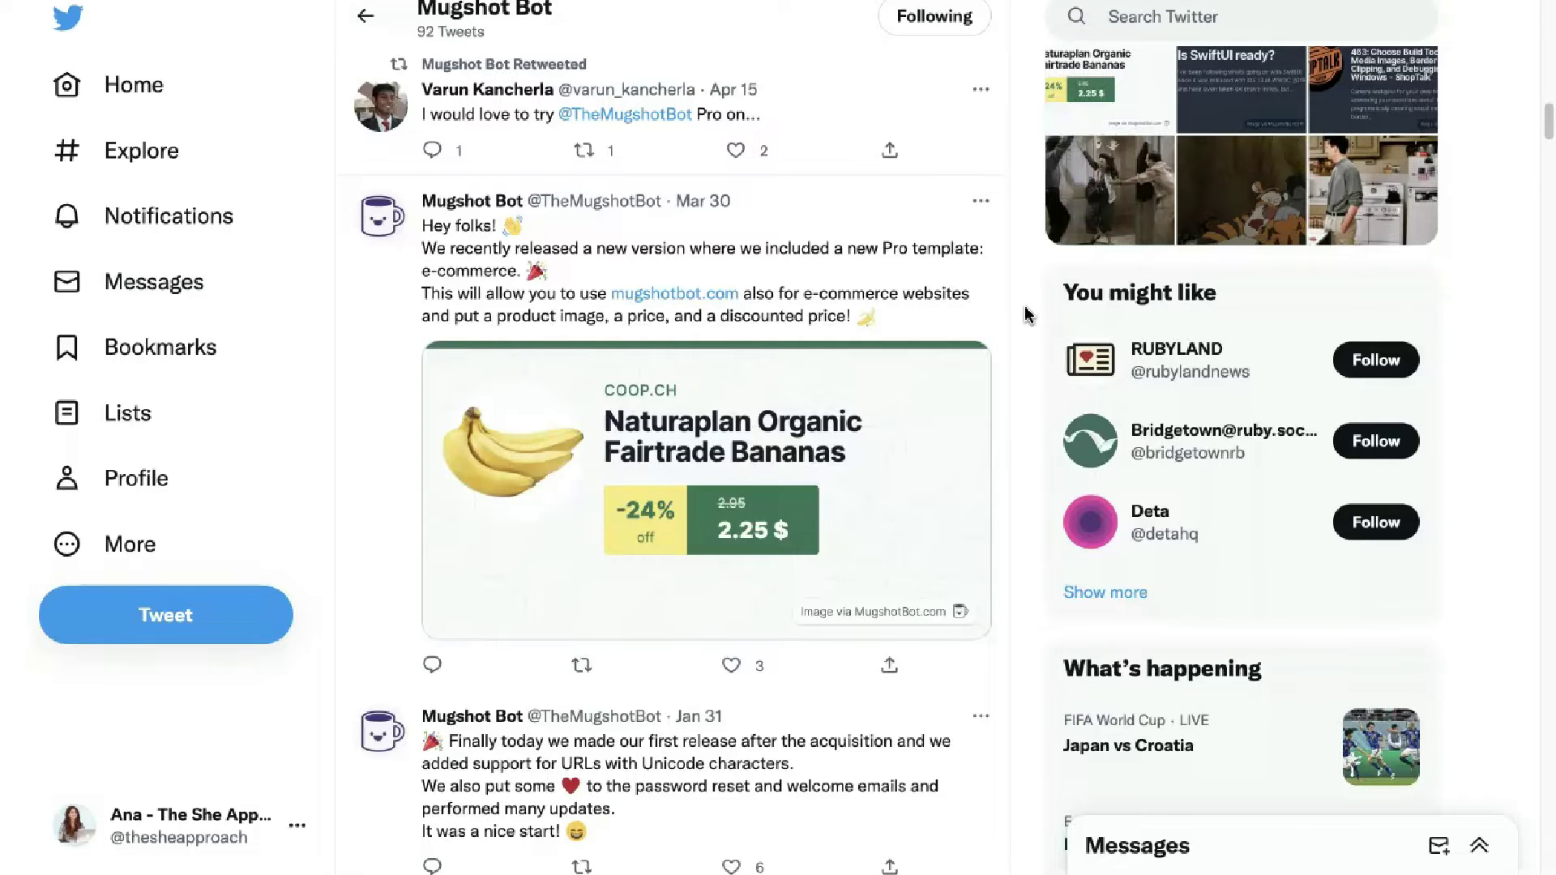
{"action": "scroll", "coordinate": [1025, 314], "scroll_direction": "down", "scroll_amount": 5}
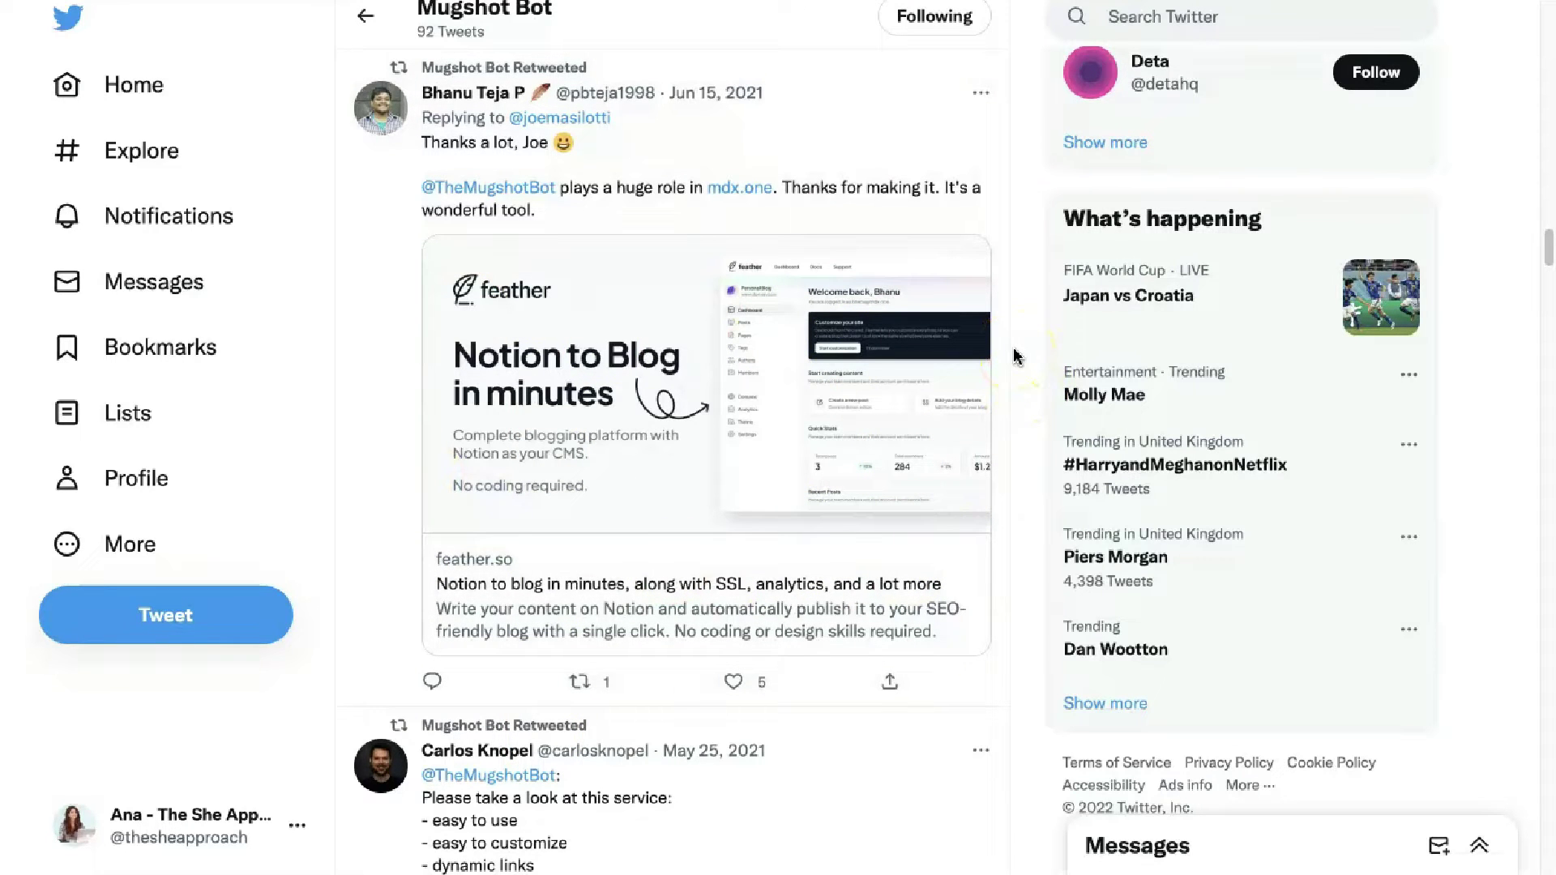
{"action": "mouse_move", "coordinate": [965, 259]}
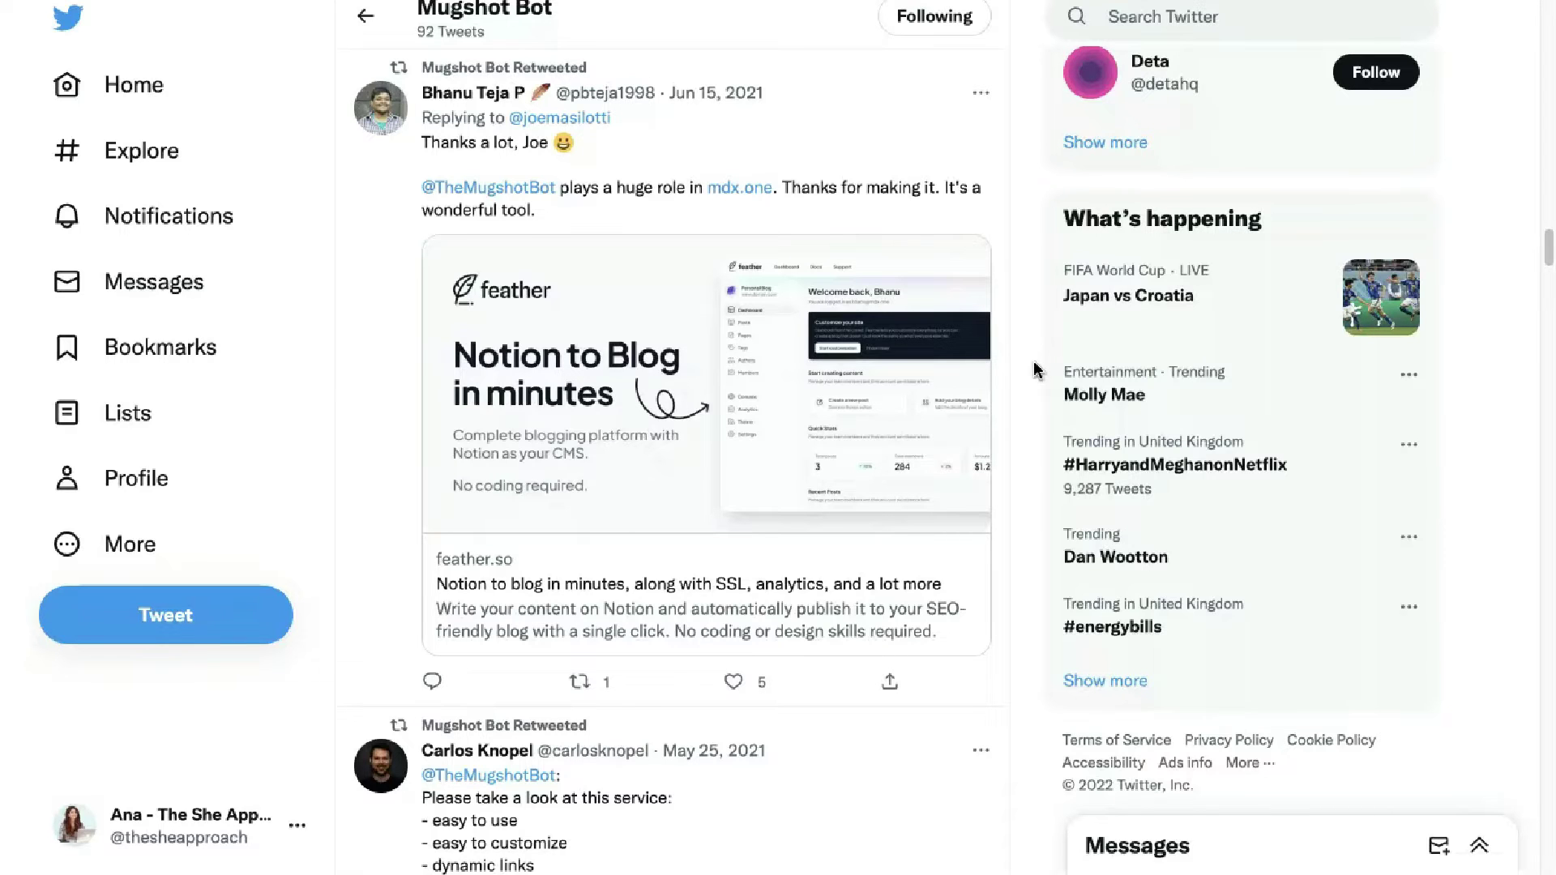
{"action": "key", "text": "alt+Left"}
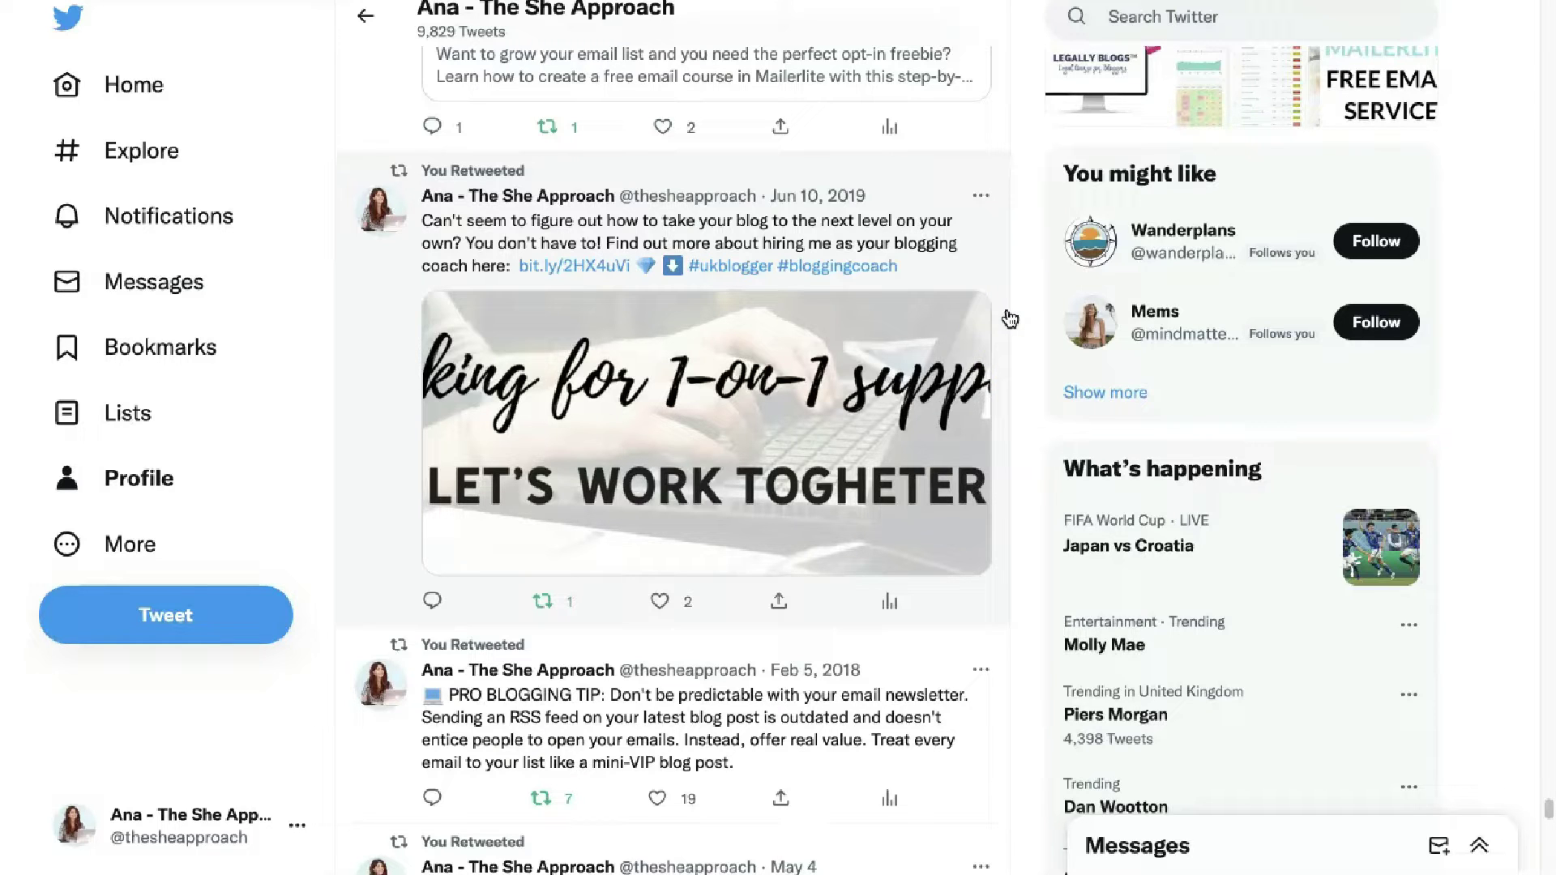
Return to the mugshotbot.com page with the 'Beautiful link previews. Automagically.' headline.
{"action": "mouse_move", "coordinate": [642, 351]}
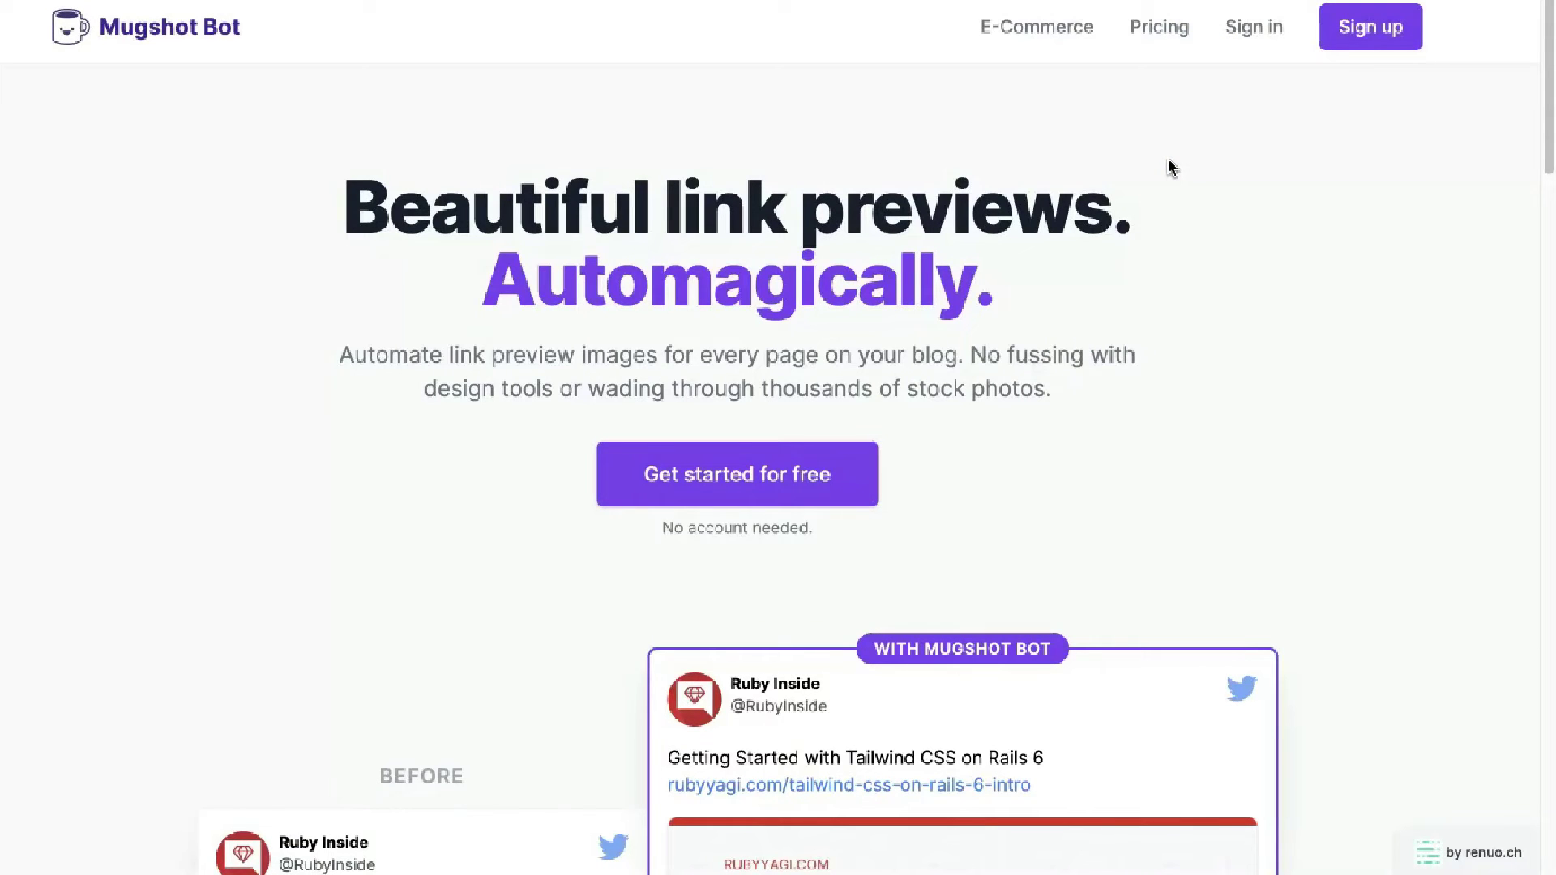
Go to Mugshot Bot's E-Commerce page from the top navigation.
{"action": "scroll", "coordinate": [1169, 166], "scroll_direction": "down", "scroll_amount": 5}
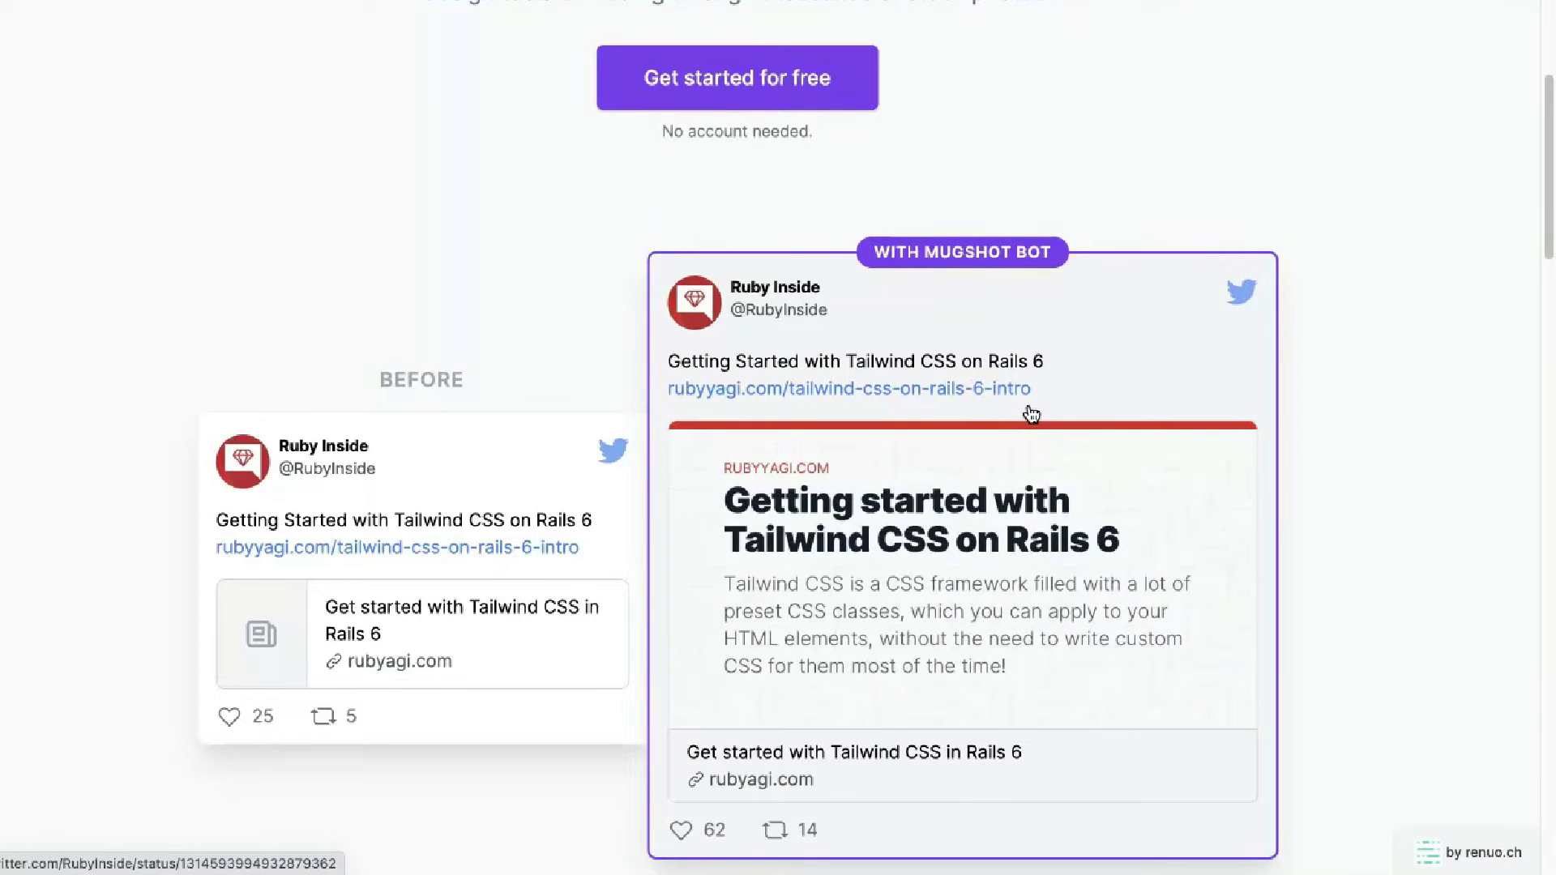
{"action": "left_click", "coordinate": [1241, 51]}
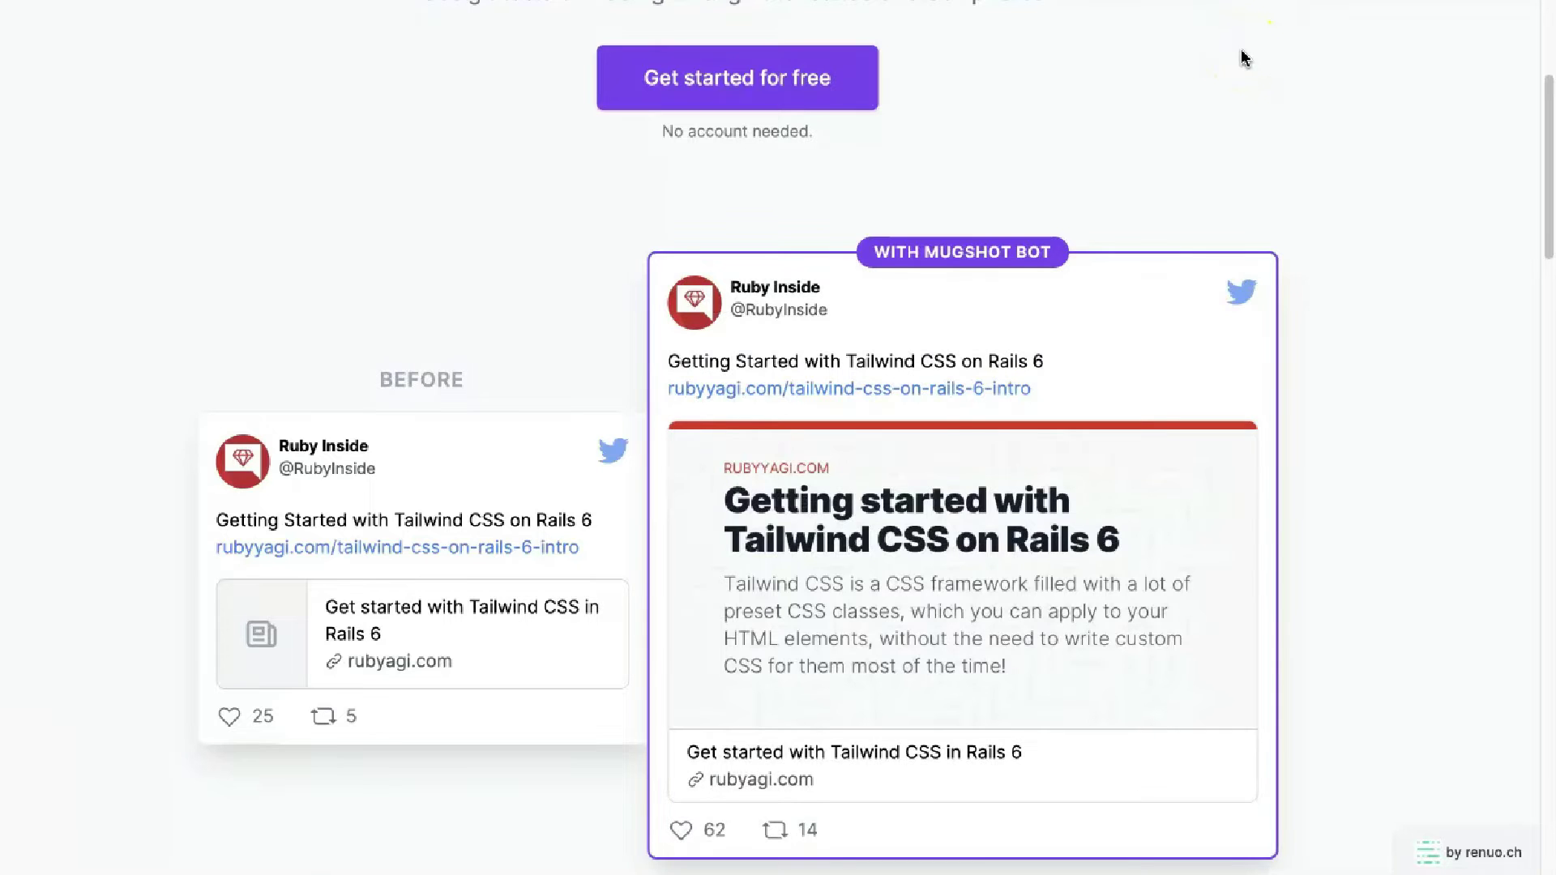
{"action": "scroll", "coordinate": [1245, 58], "scroll_direction": "up", "scroll_amount": 5}
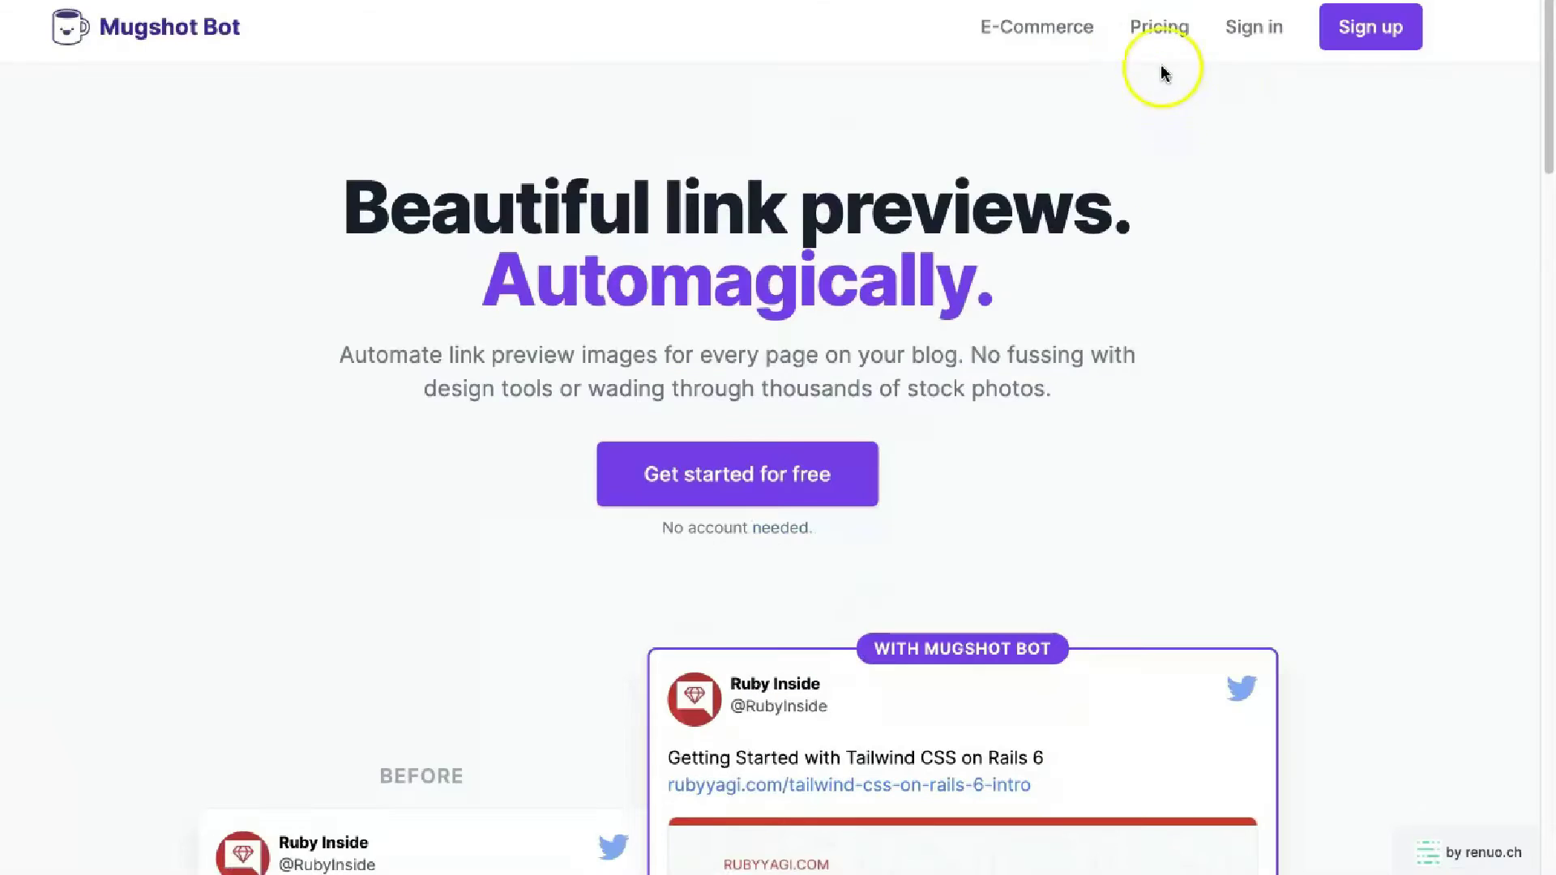
{"action": "left_click", "coordinate": [1023, 34]}
Read through the E-Commerce features, ending on the Free and $9/mo Pro pricing page.
{"action": "left_click", "coordinate": [955, 236]}
{"action": "scroll", "coordinate": [955, 235], "scroll_direction": "down", "scroll_amount": 6}
{"action": "left_click", "coordinate": [1177, 290]}
{"action": "scroll", "coordinate": [1208, 268], "scroll_direction": "down", "scroll_amount": 2}
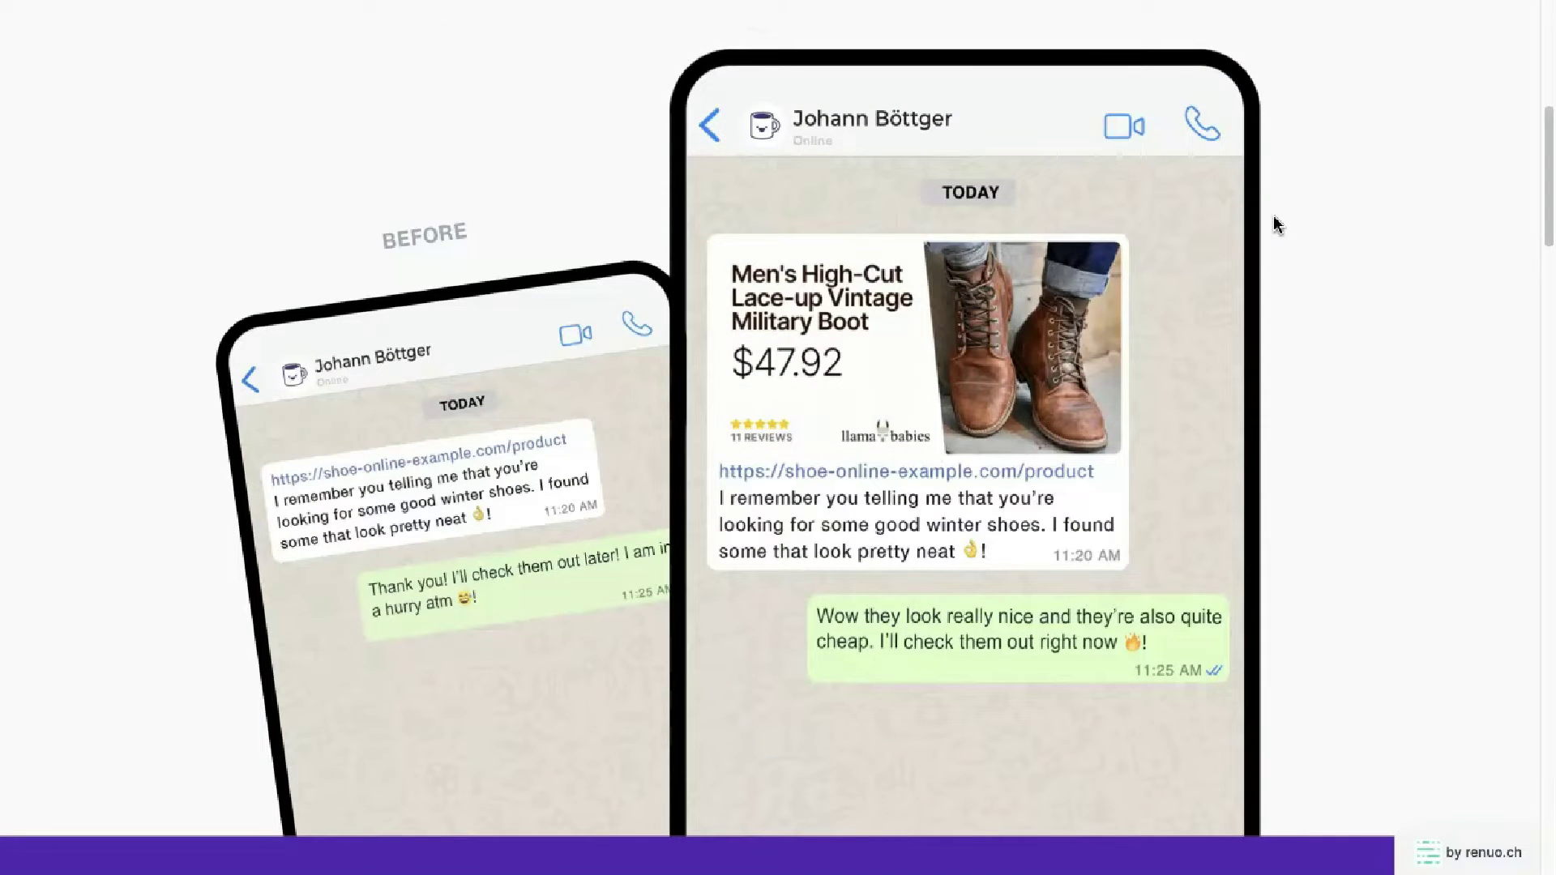
{"action": "scroll", "coordinate": [1273, 222], "scroll_direction": "down", "scroll_amount": 15}
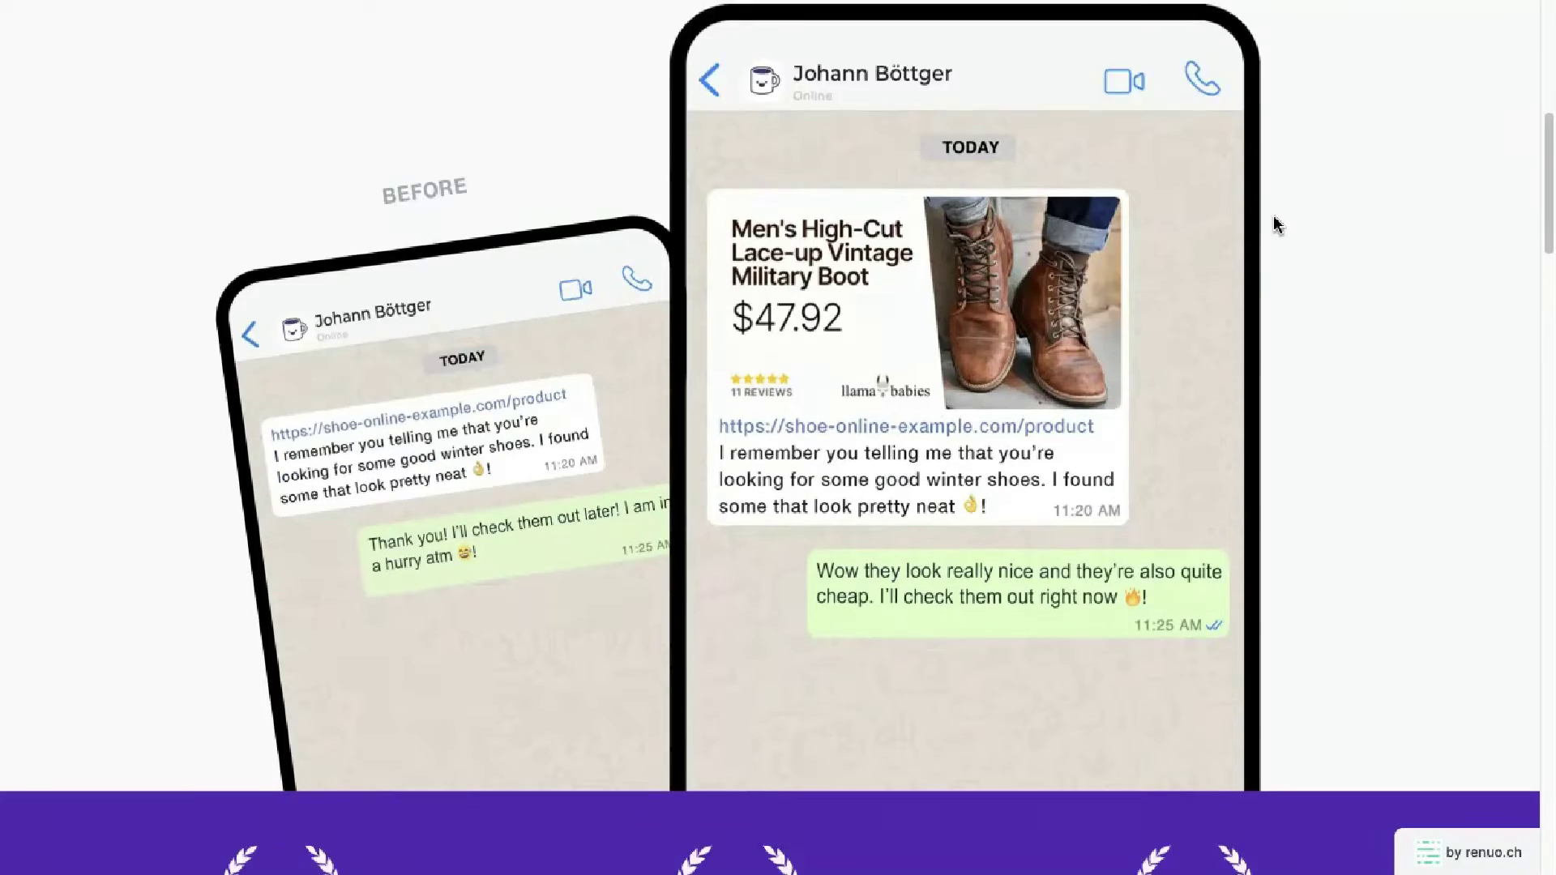
{"action": "scroll", "coordinate": [1274, 222], "scroll_direction": "down", "scroll_amount": 3}
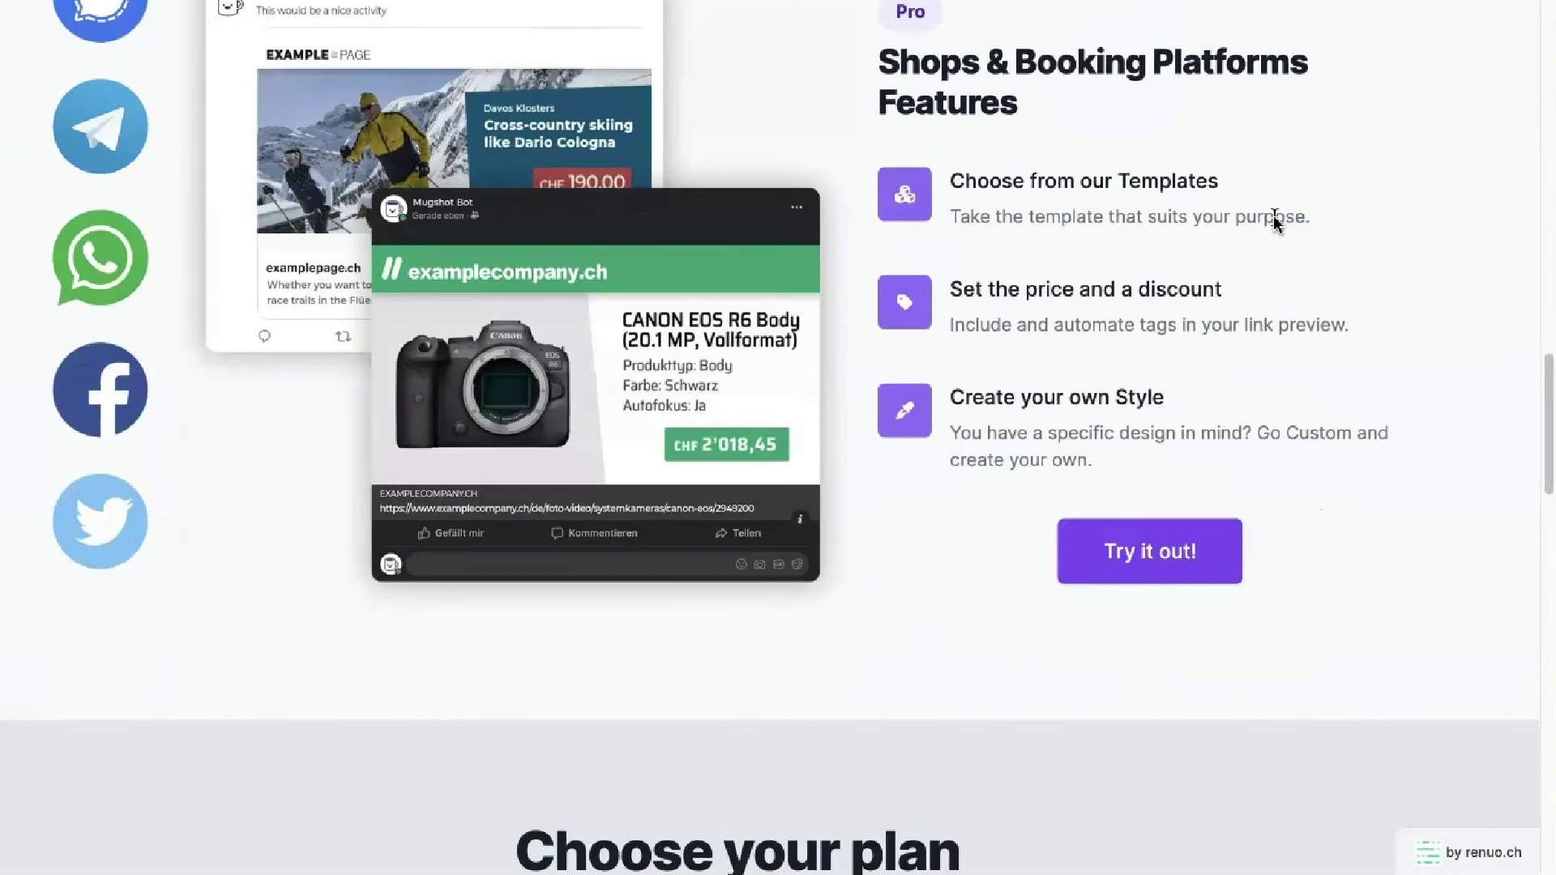
{"action": "scroll", "coordinate": [1274, 218], "scroll_direction": "up", "scroll_amount": 1}
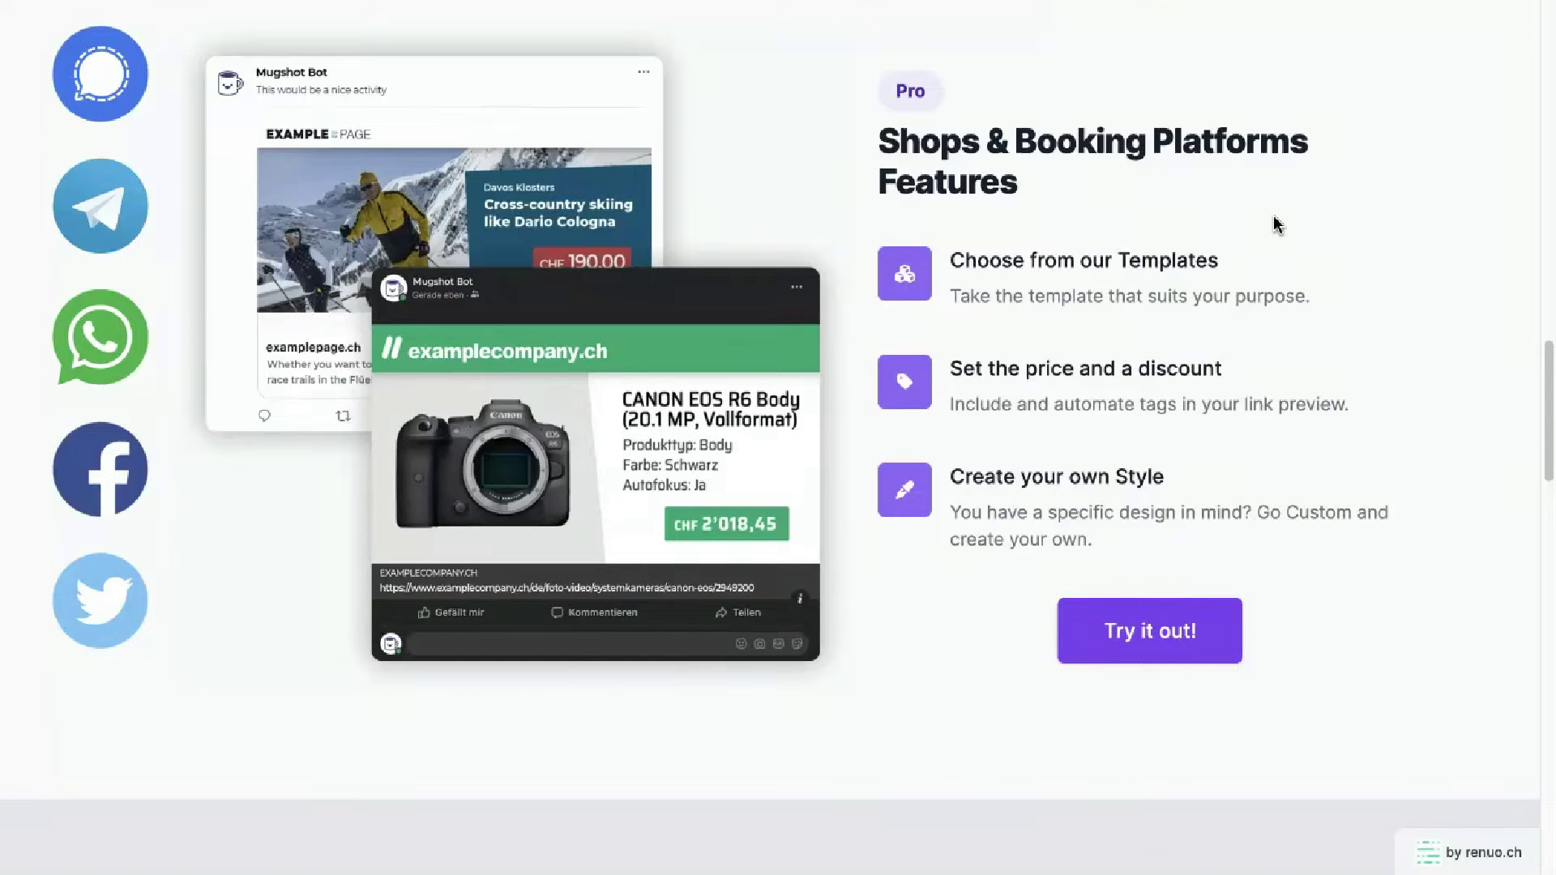
{"action": "scroll", "coordinate": [1274, 226], "scroll_direction": "down", "scroll_amount": 10}
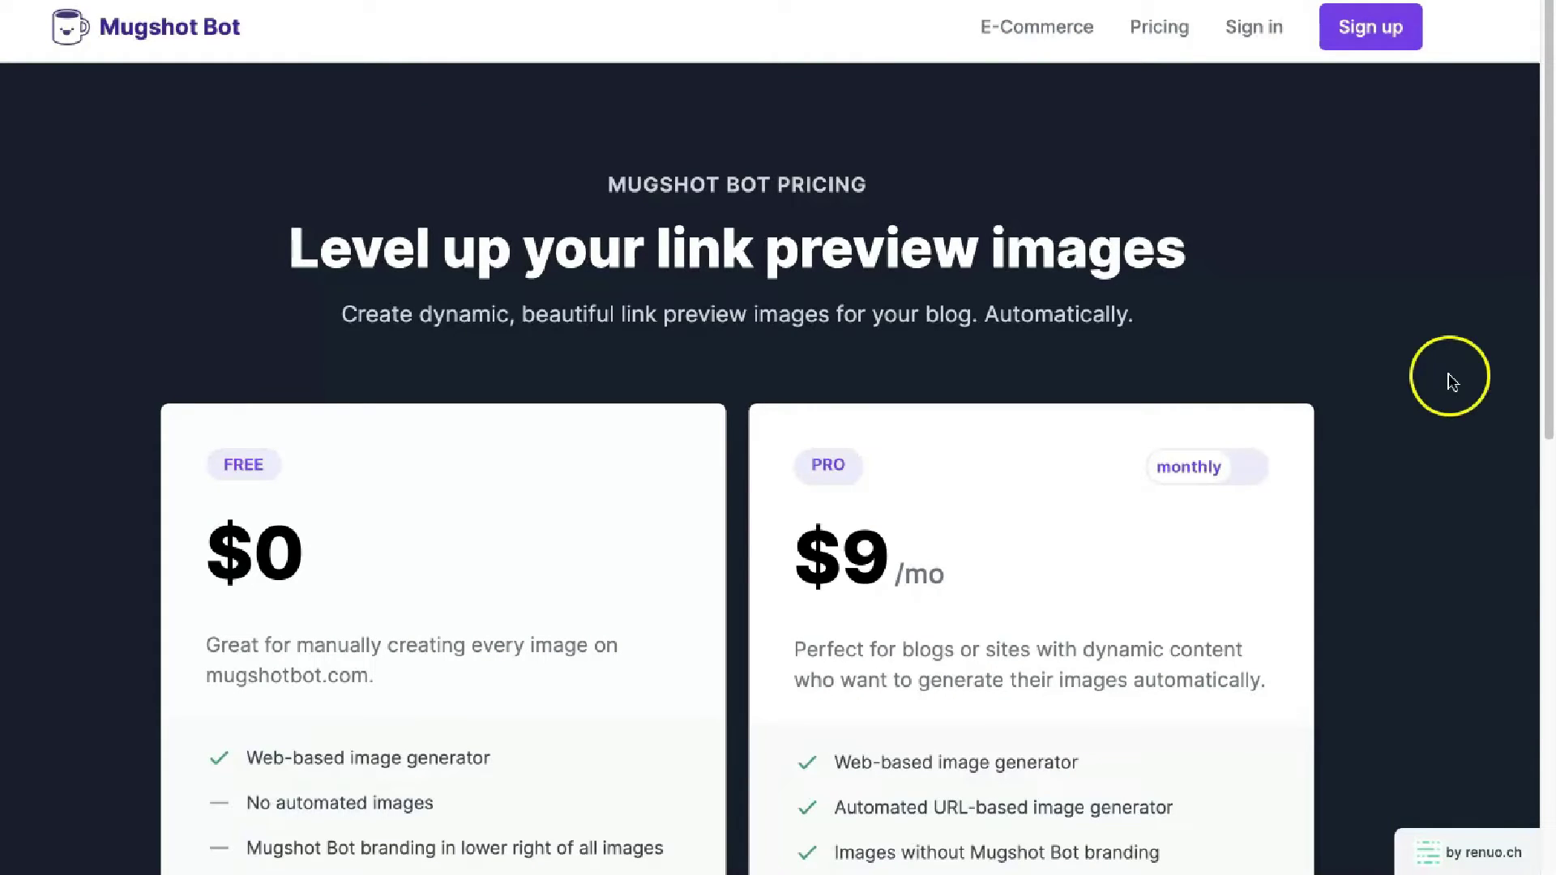
Compare annual and monthly Pro pricing, then start signing up for the Pro plan.
{"action": "scroll", "coordinate": [1432, 370], "scroll_direction": "down", "scroll_amount": 3}
{"action": "scroll", "coordinate": [1431, 370], "scroll_direction": "down", "scroll_amount": 2}
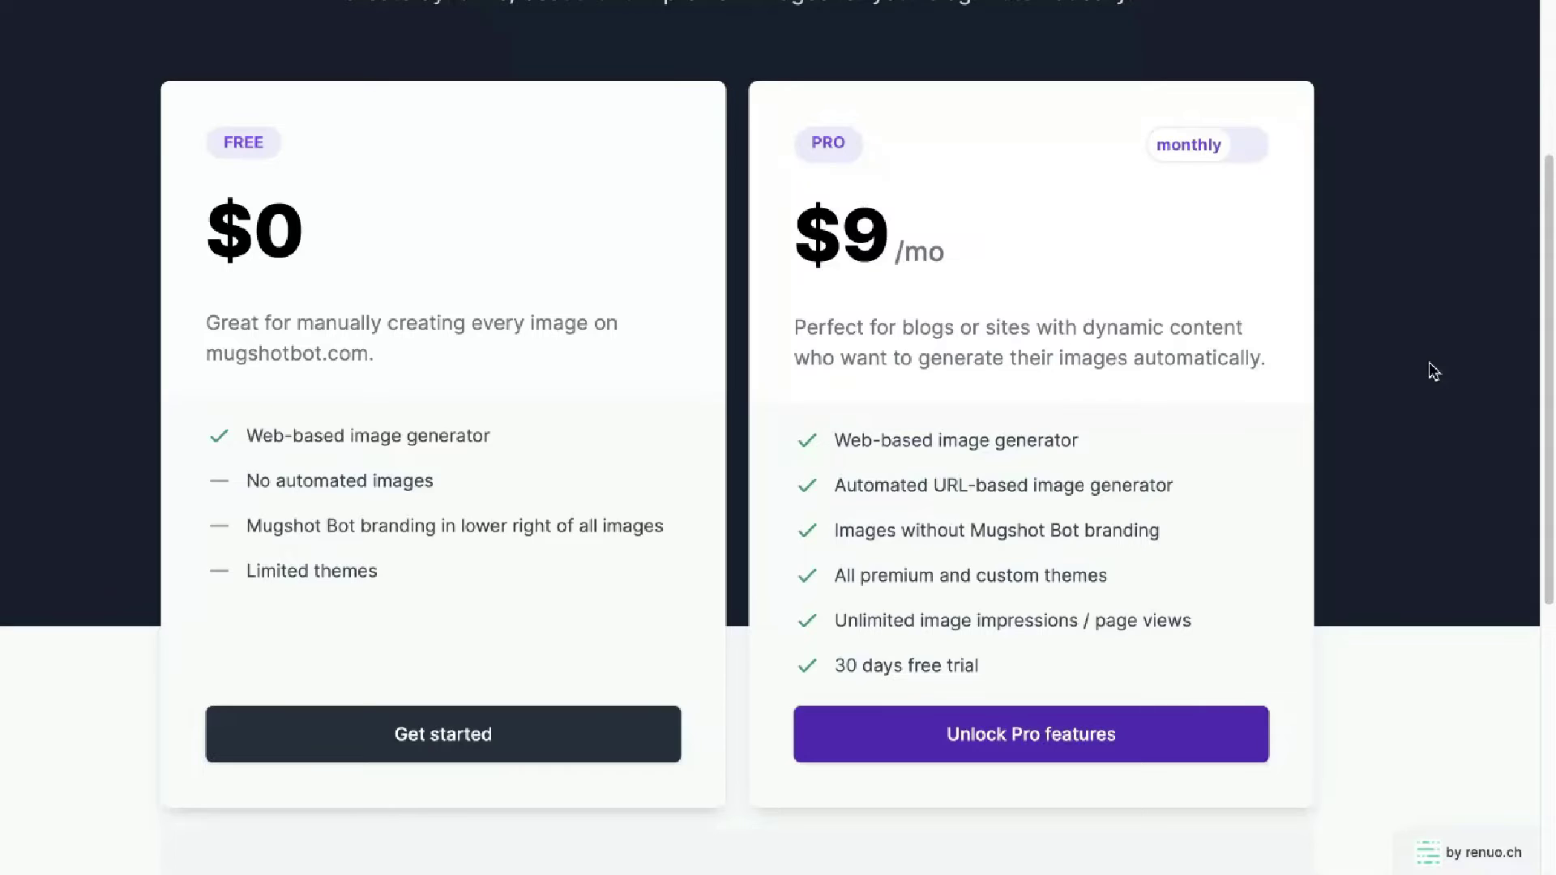
{"action": "left_click", "coordinate": [1207, 154]}
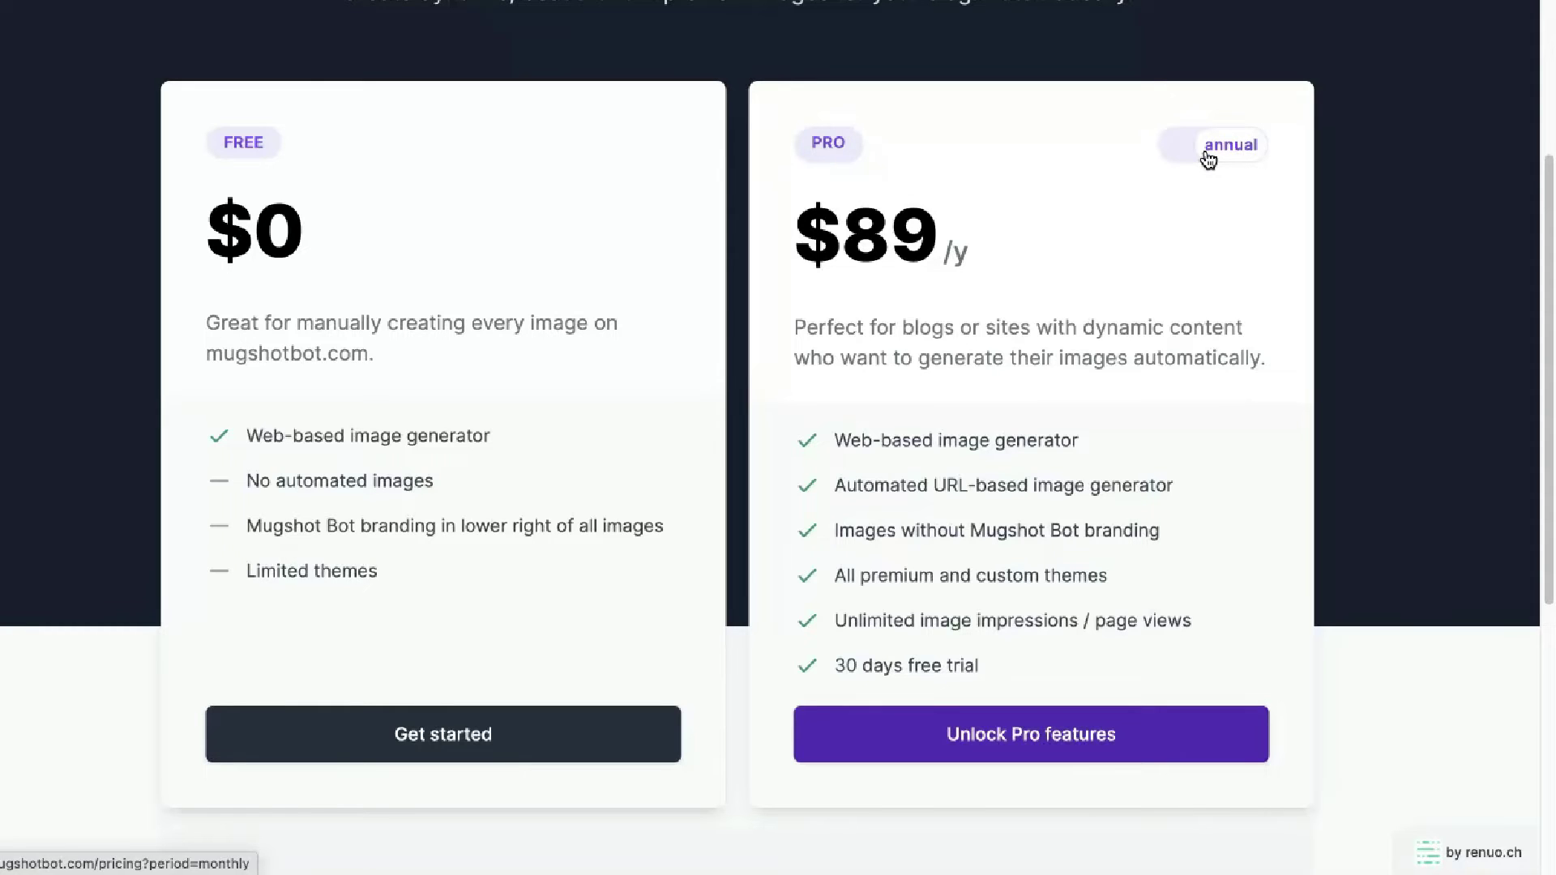
{"action": "left_click", "coordinate": [1209, 160]}
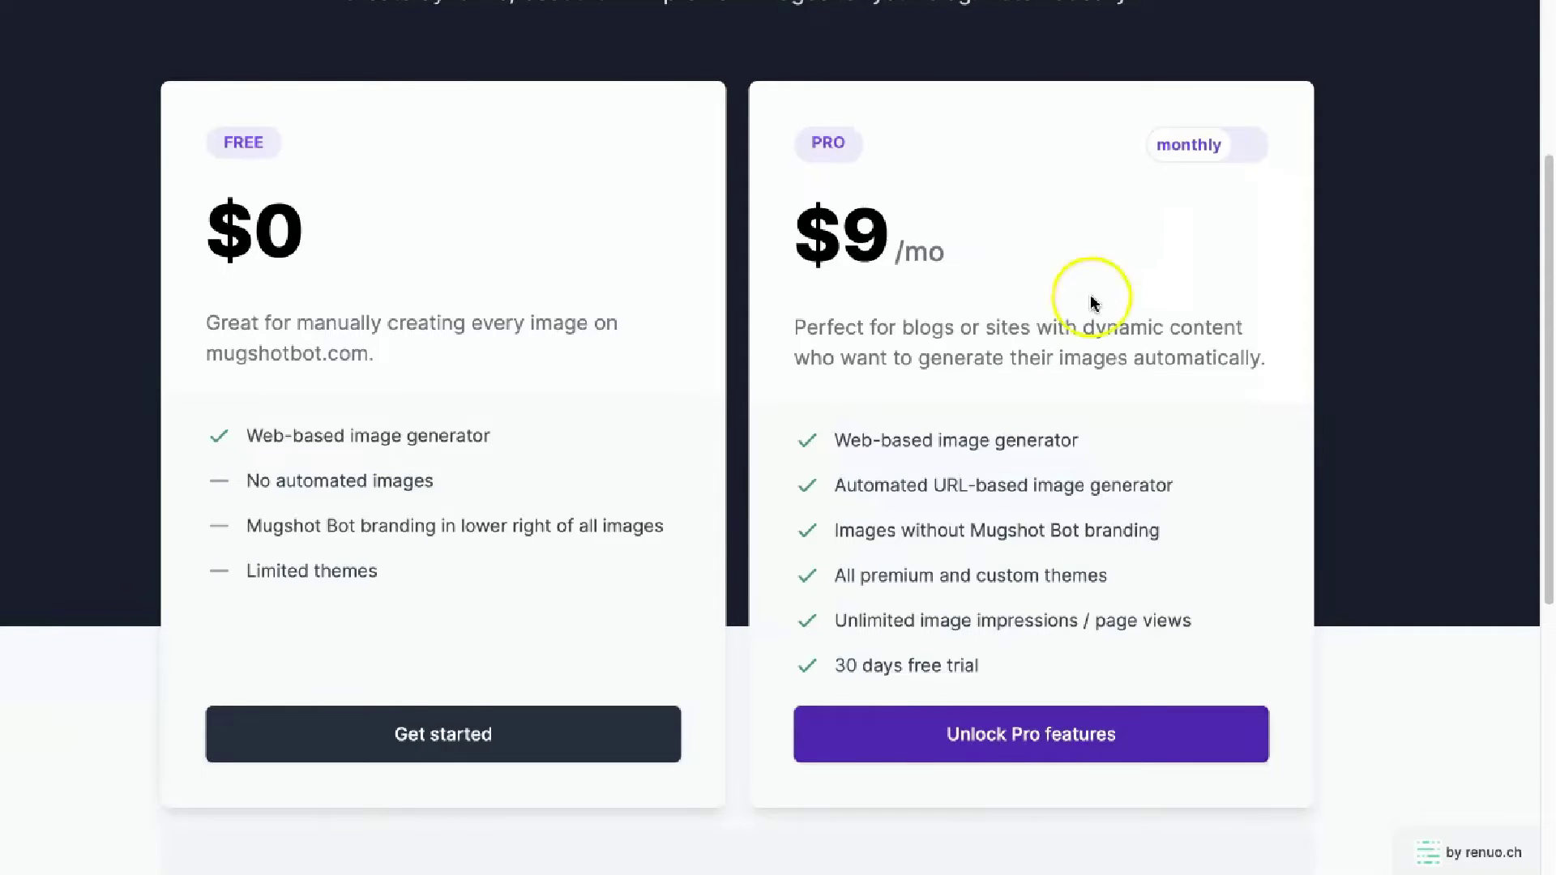
{"action": "left_click", "coordinate": [996, 724]}
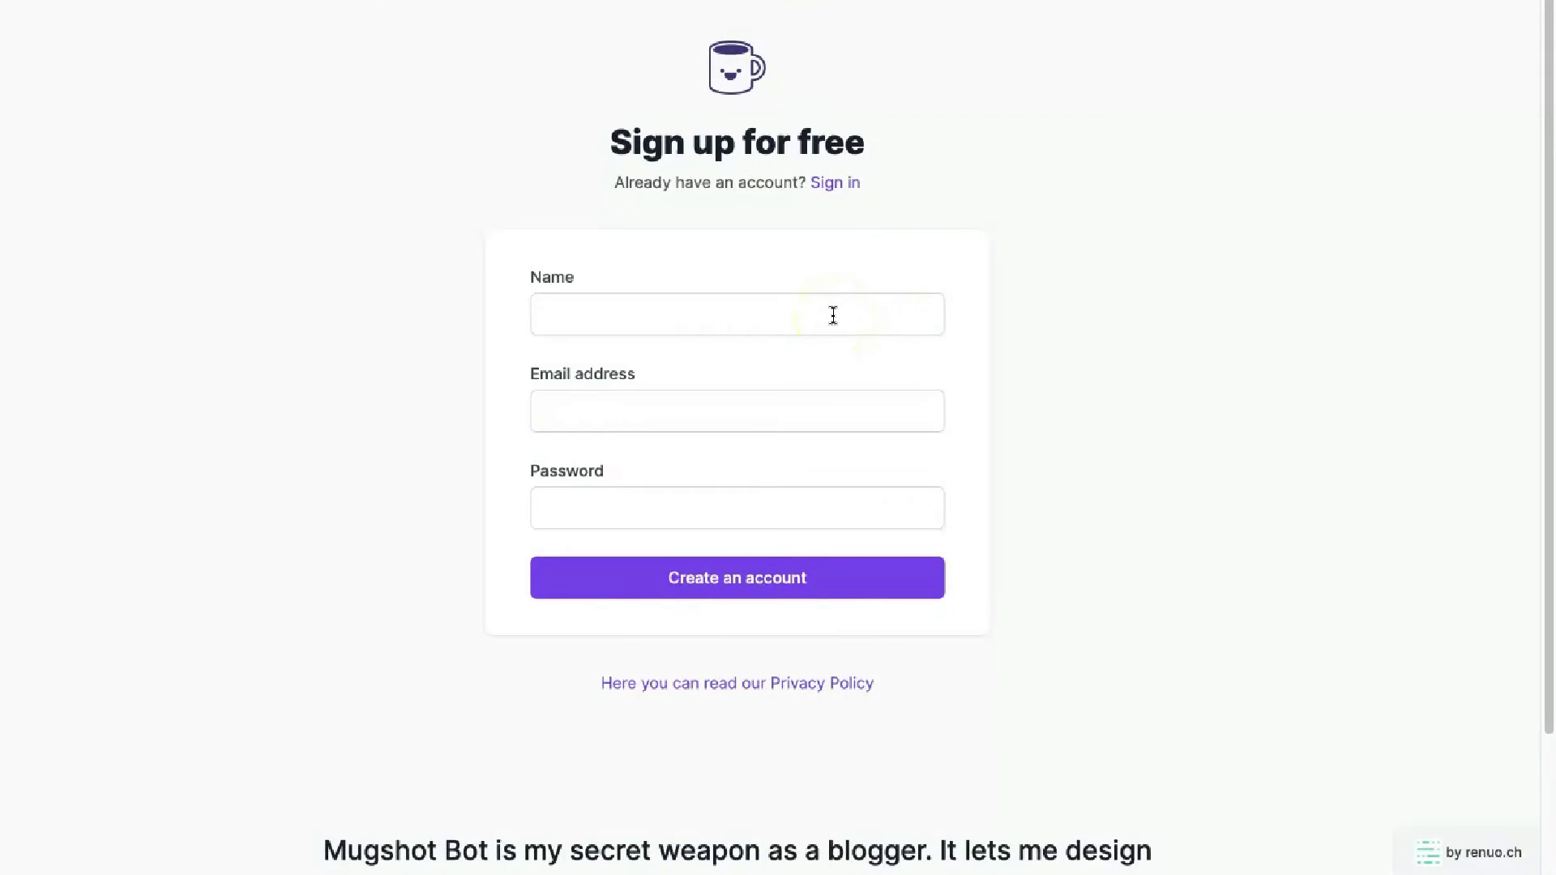
{"action": "left_click", "coordinate": [915, 414]}
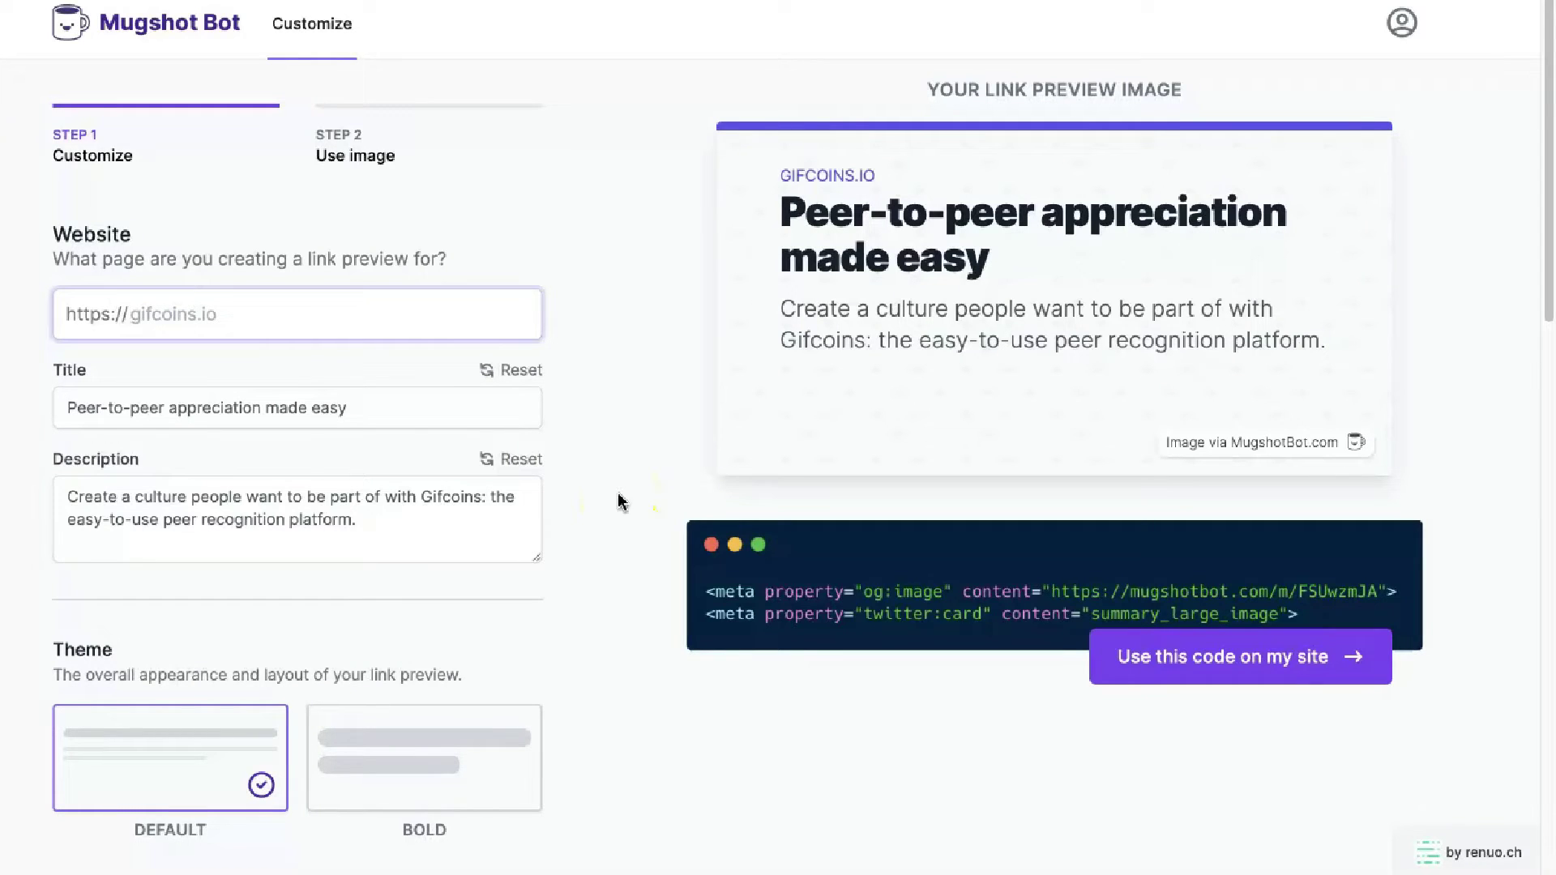
{"action": "type", "text": "thesheapproach.com/private-blog-coaching/"}
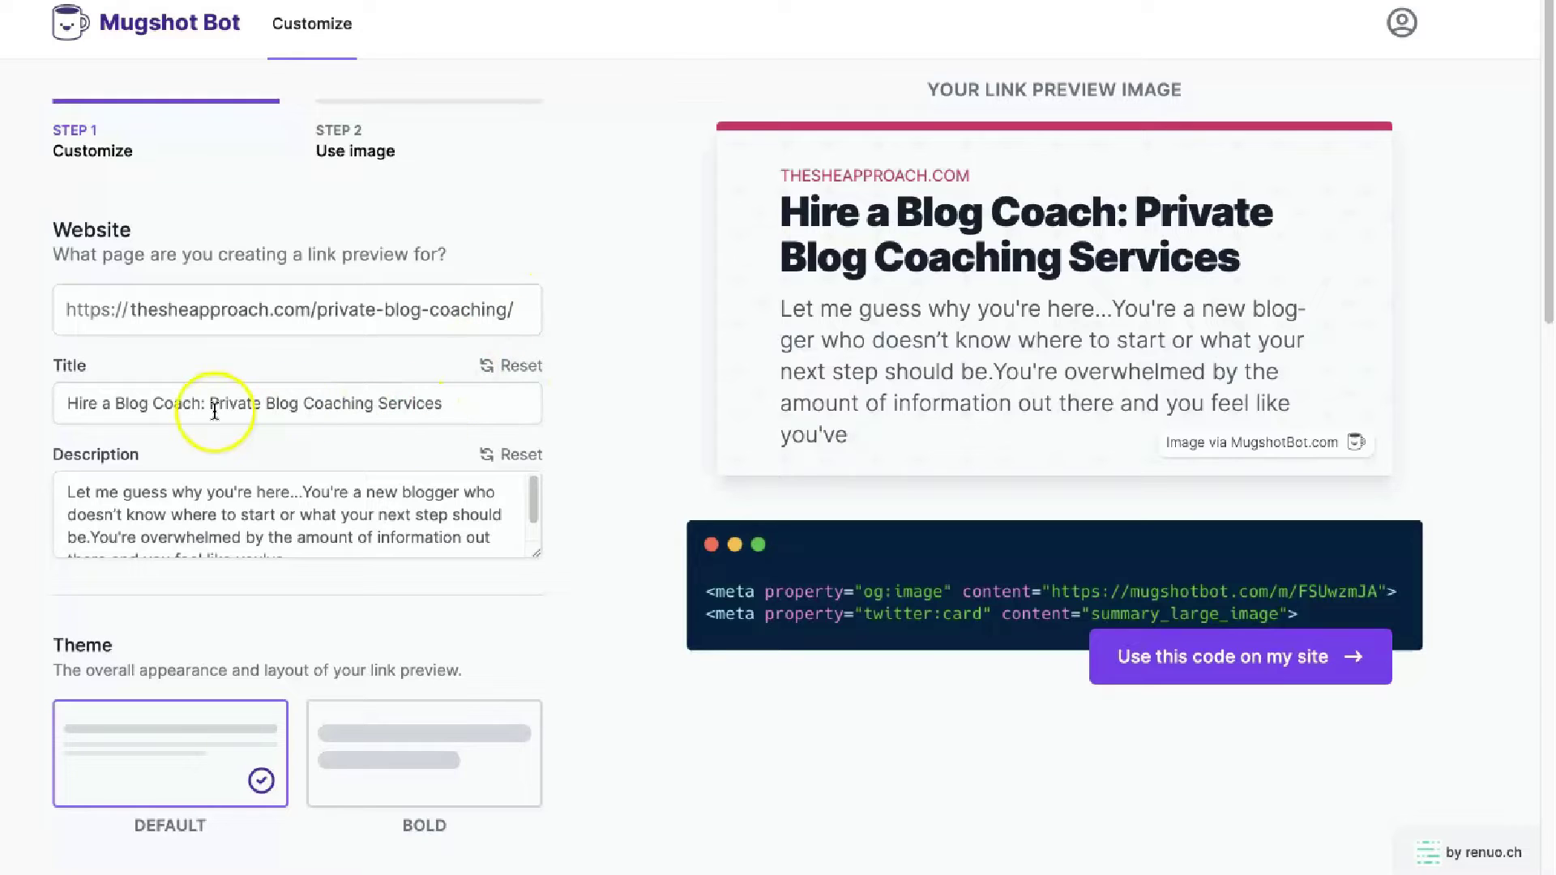
{"action": "left_click_drag", "start_coordinate": [75, 407], "coordinate": [475, 407]}
{"action": "left_click", "coordinate": [475, 406]}
{"action": "scroll", "coordinate": [476, 406], "scroll_direction": "down", "scroll_amount": 2}
{"action": "scroll", "coordinate": [487, 479], "scroll_direction": "down", "scroll_amount": 3}
{"action": "scroll", "coordinate": [510, 465], "scroll_direction": "up", "scroll_amount": 1}
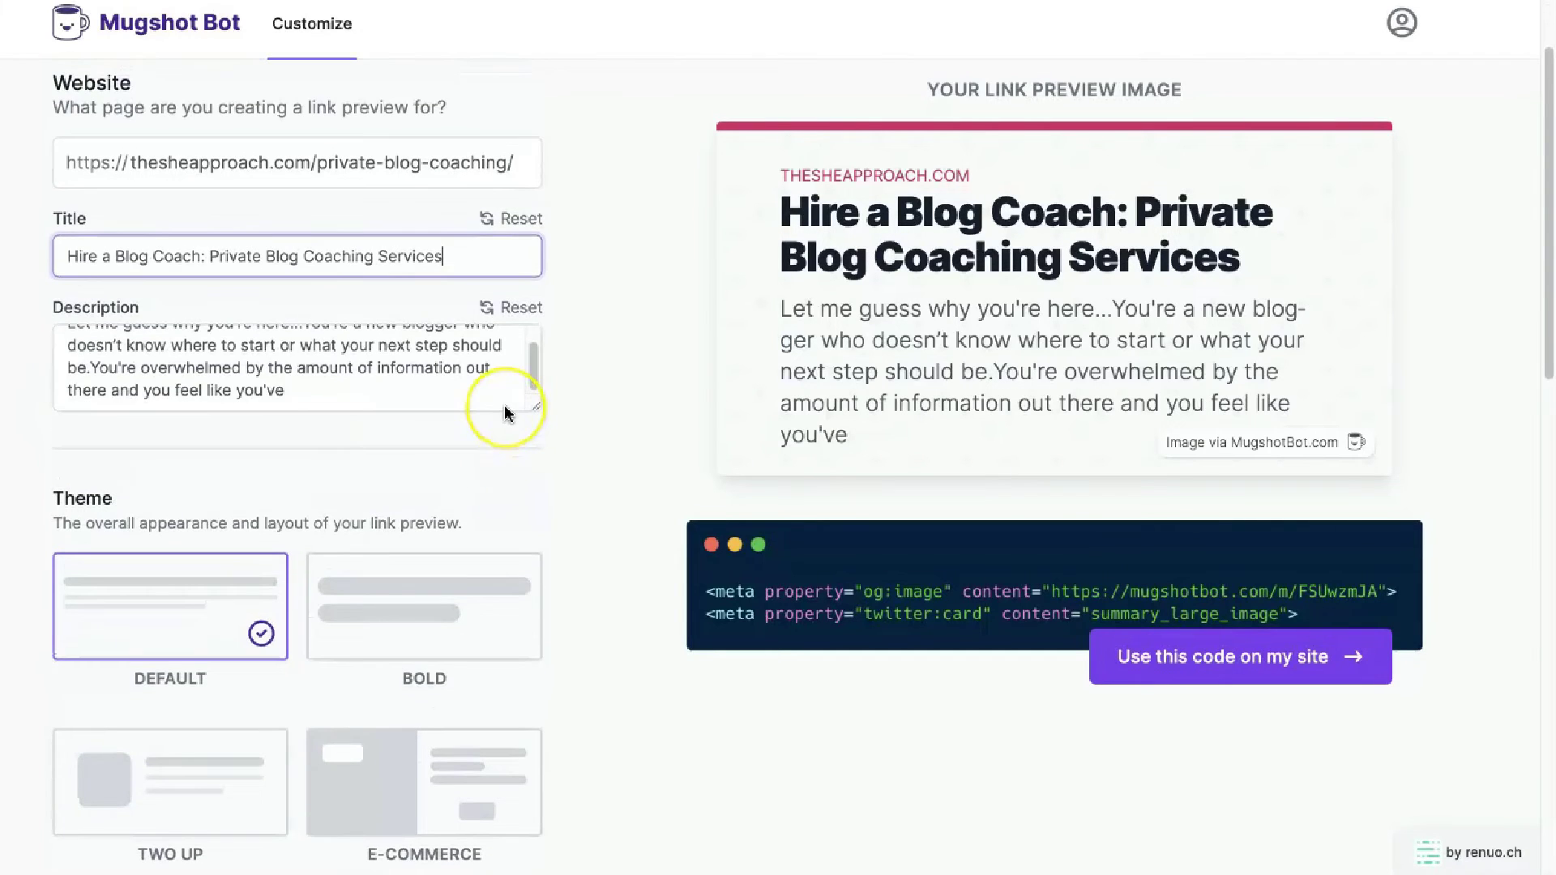
{"action": "scroll", "coordinate": [505, 412], "scroll_direction": "down", "scroll_amount": 2}
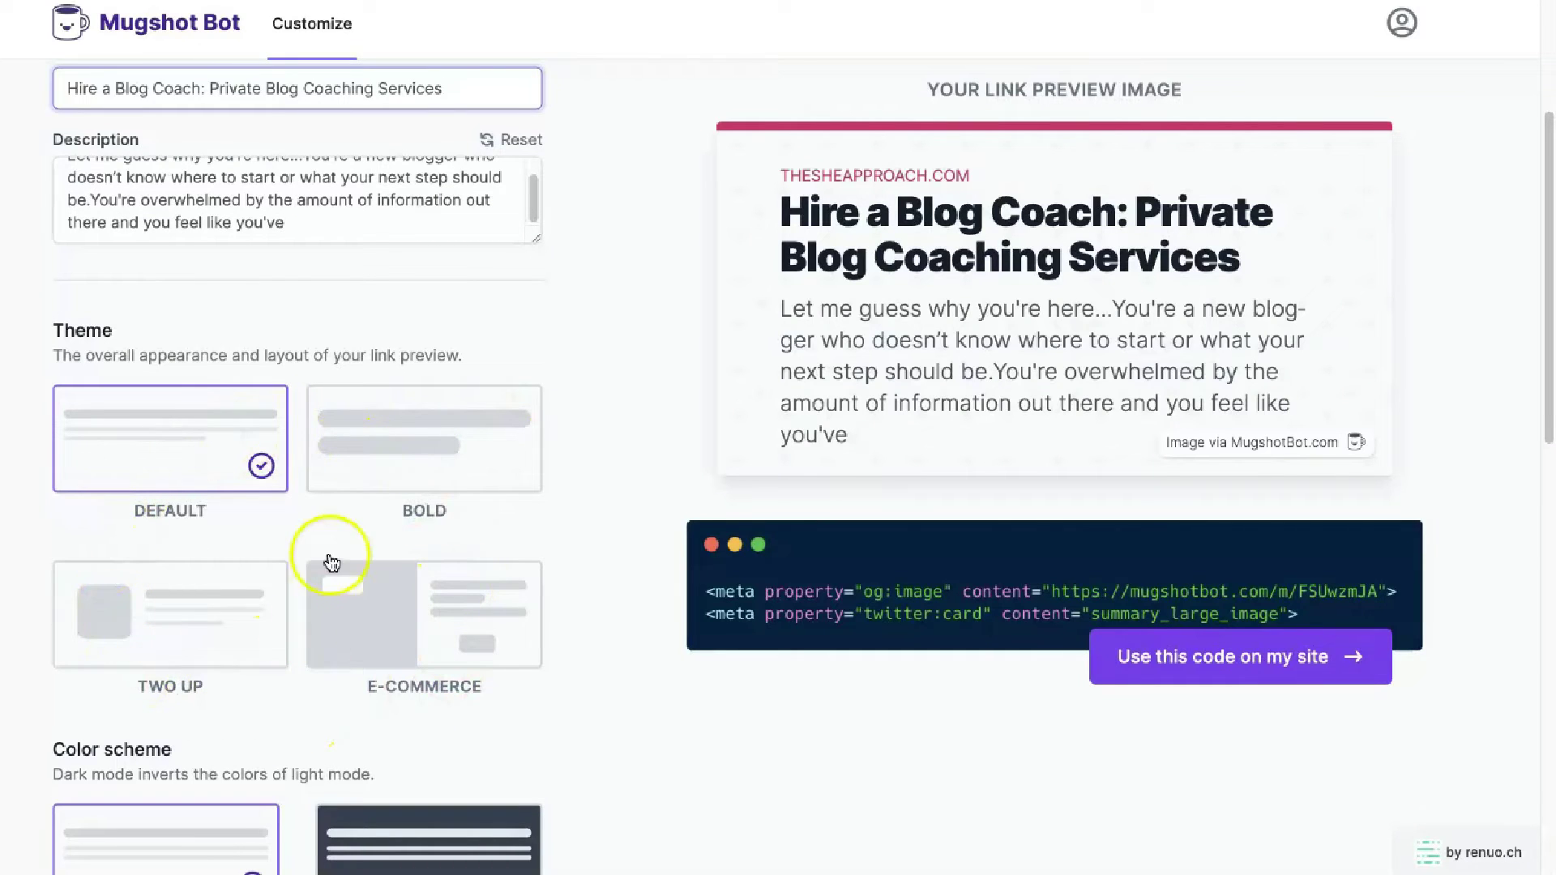
Try the Bold theme, then the Two Up theme, on the coaching-page link preview.
{"action": "left_click", "coordinate": [358, 485]}
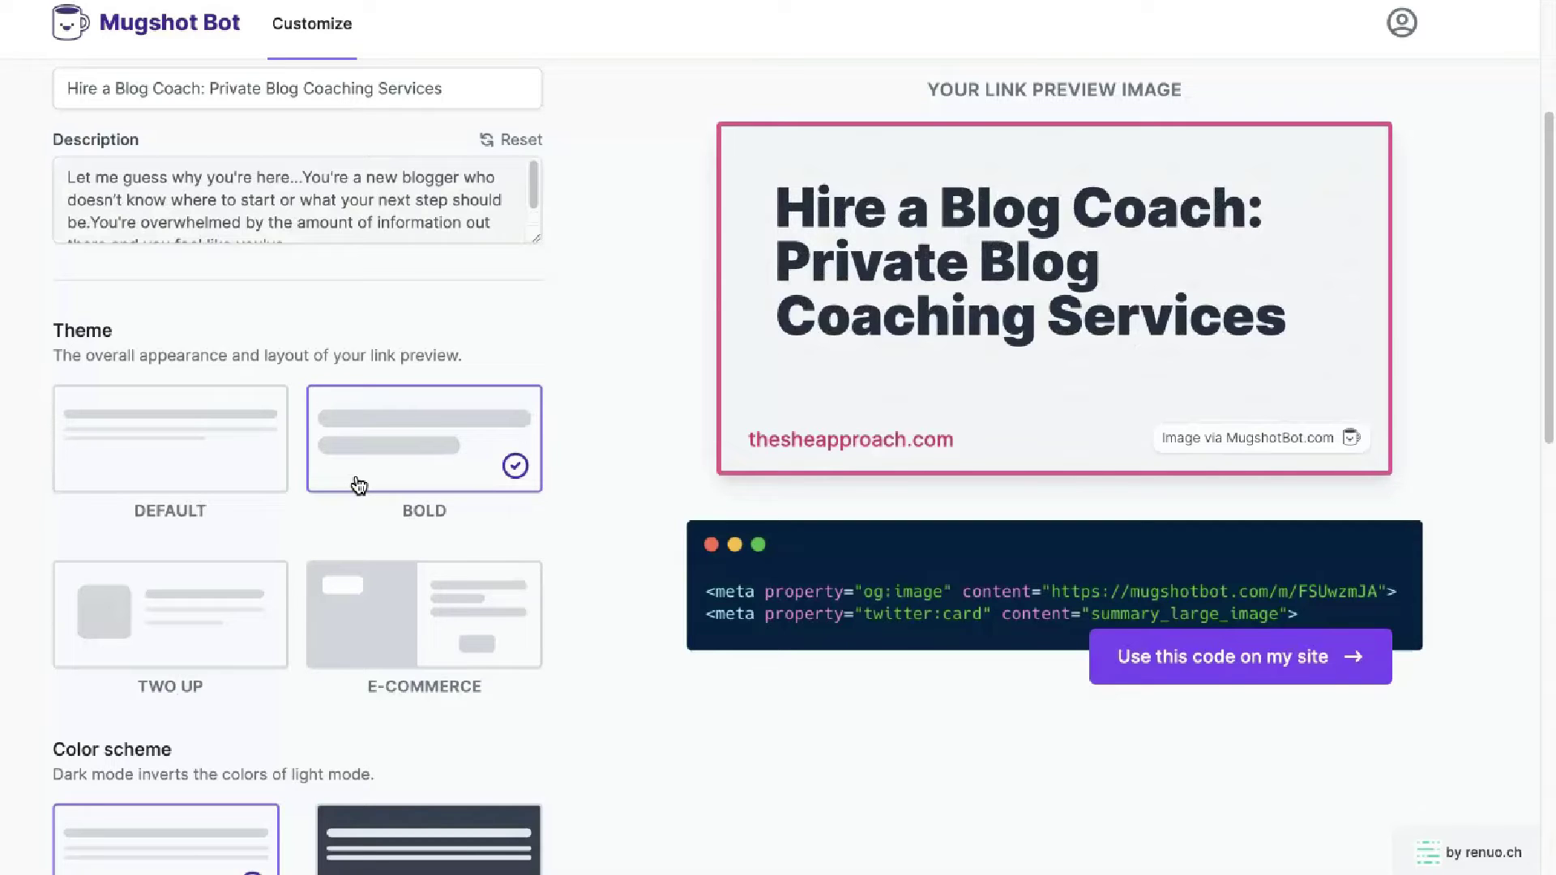
{"action": "left_click", "coordinate": [223, 640]}
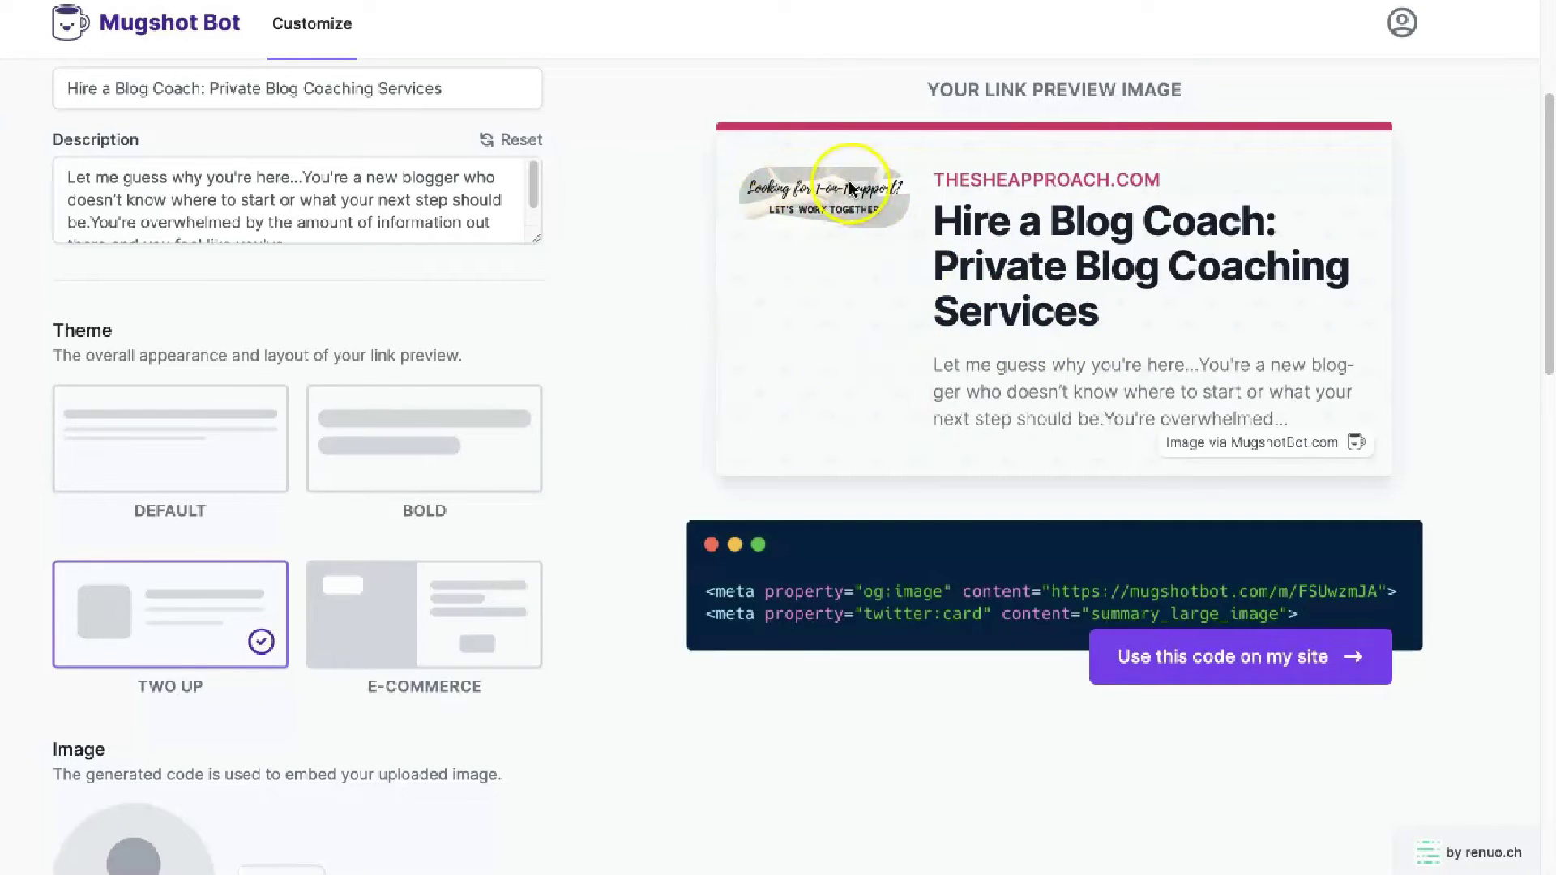
{"action": "scroll", "coordinate": [604, 410], "scroll_direction": "down", "scroll_amount": 2}
{"action": "scroll", "coordinate": [527, 417], "scroll_direction": "down", "scroll_amount": 3}
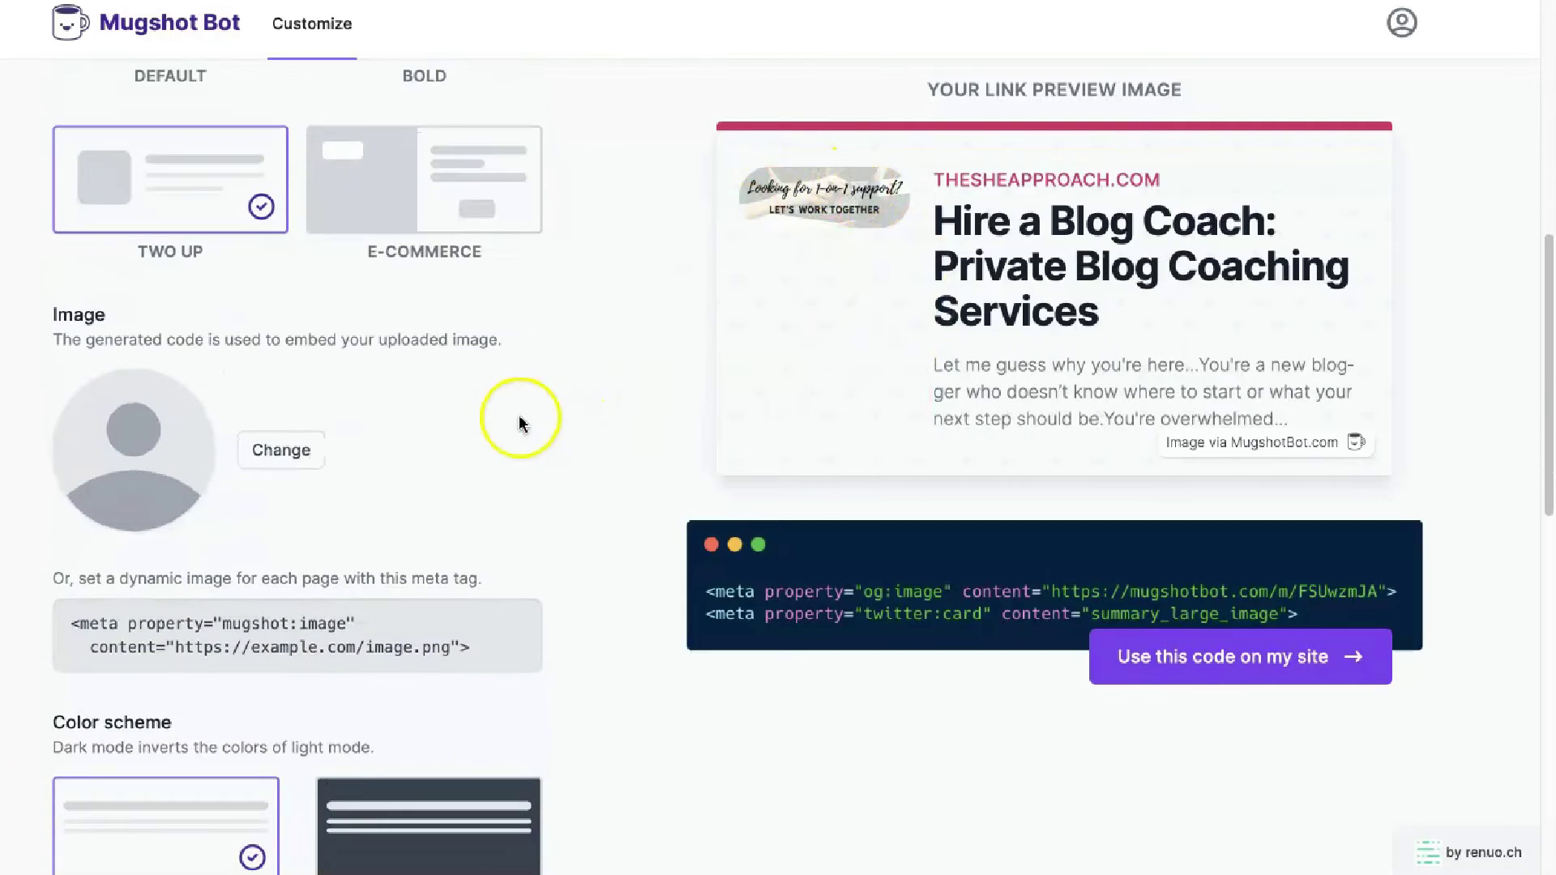
{"action": "left_click", "coordinate": [254, 339]}
{"action": "left_click", "coordinate": [395, 341]}
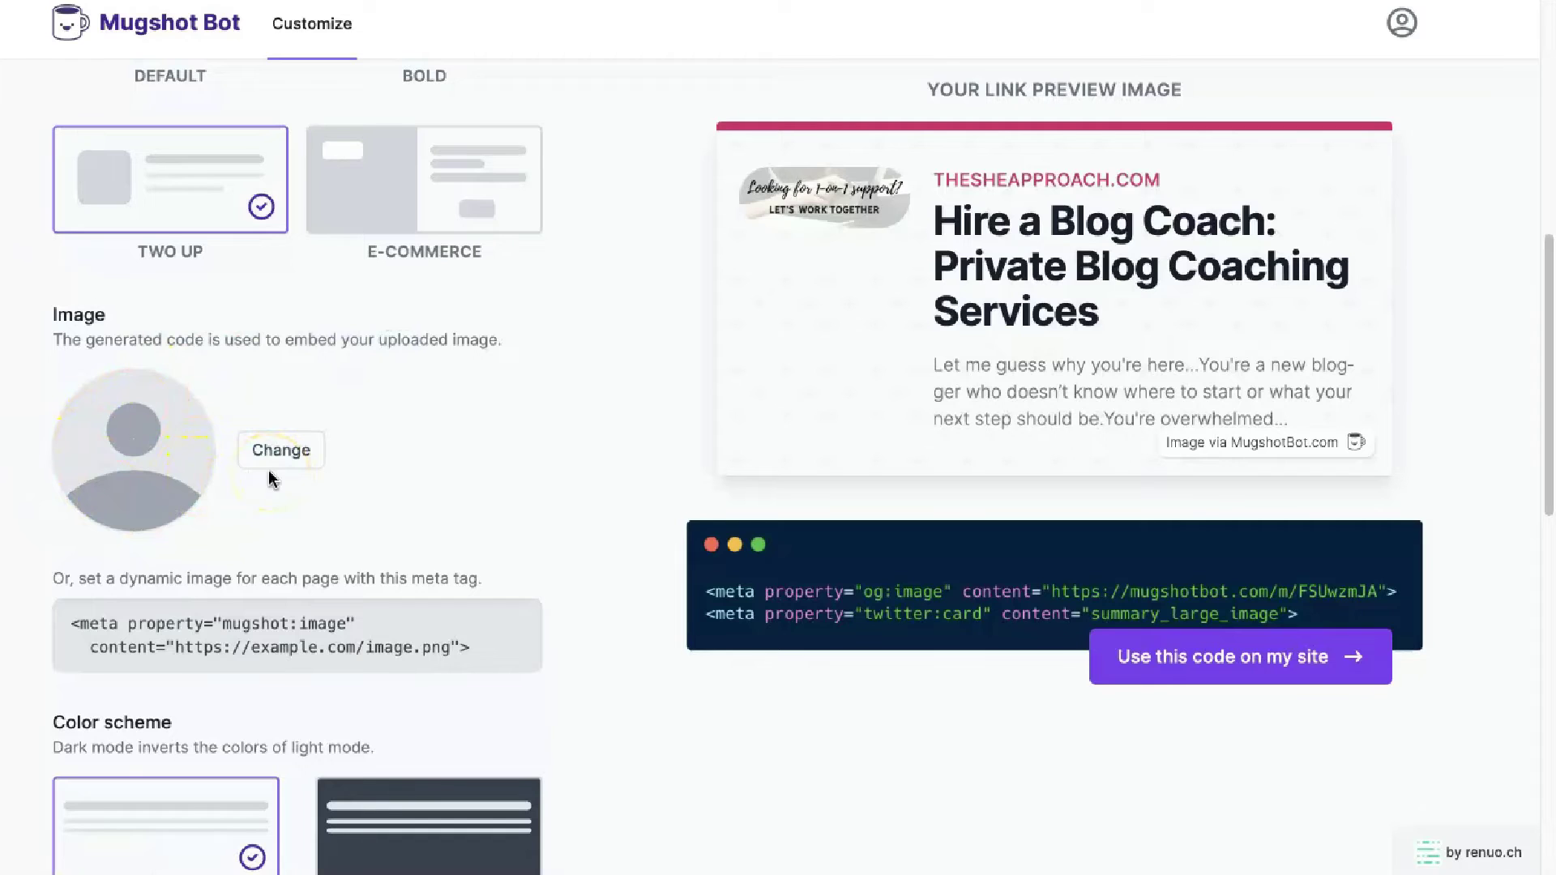
{"action": "scroll", "coordinate": [269, 478], "scroll_direction": "up", "scroll_amount": 2}
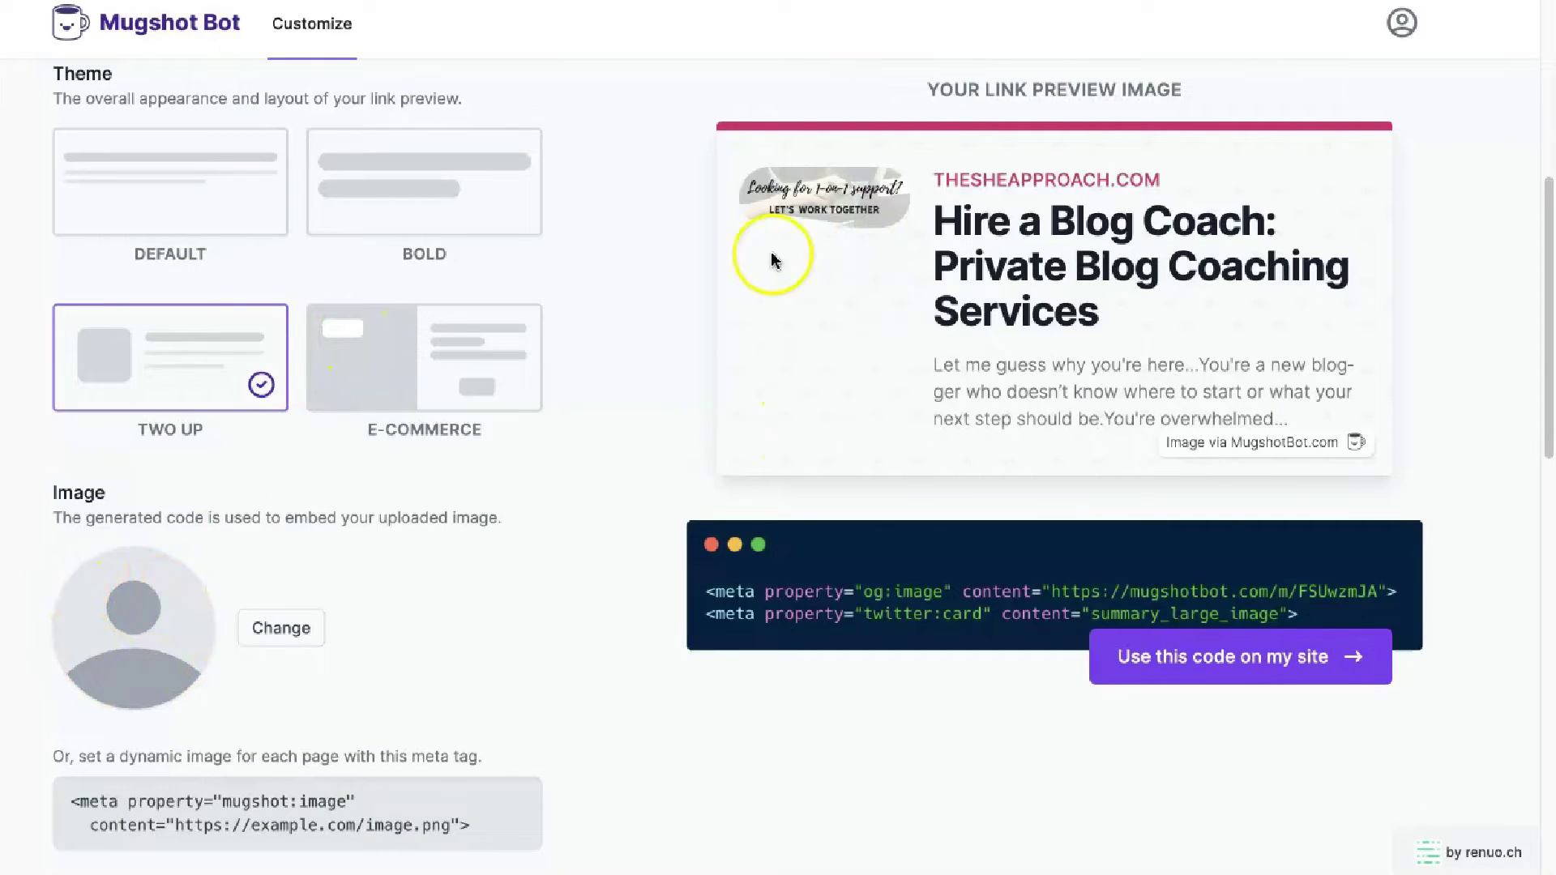
Apply the E-commerce theme and enter 'Starting at $159' as the price tag.
{"action": "left_click", "coordinate": [371, 389]}
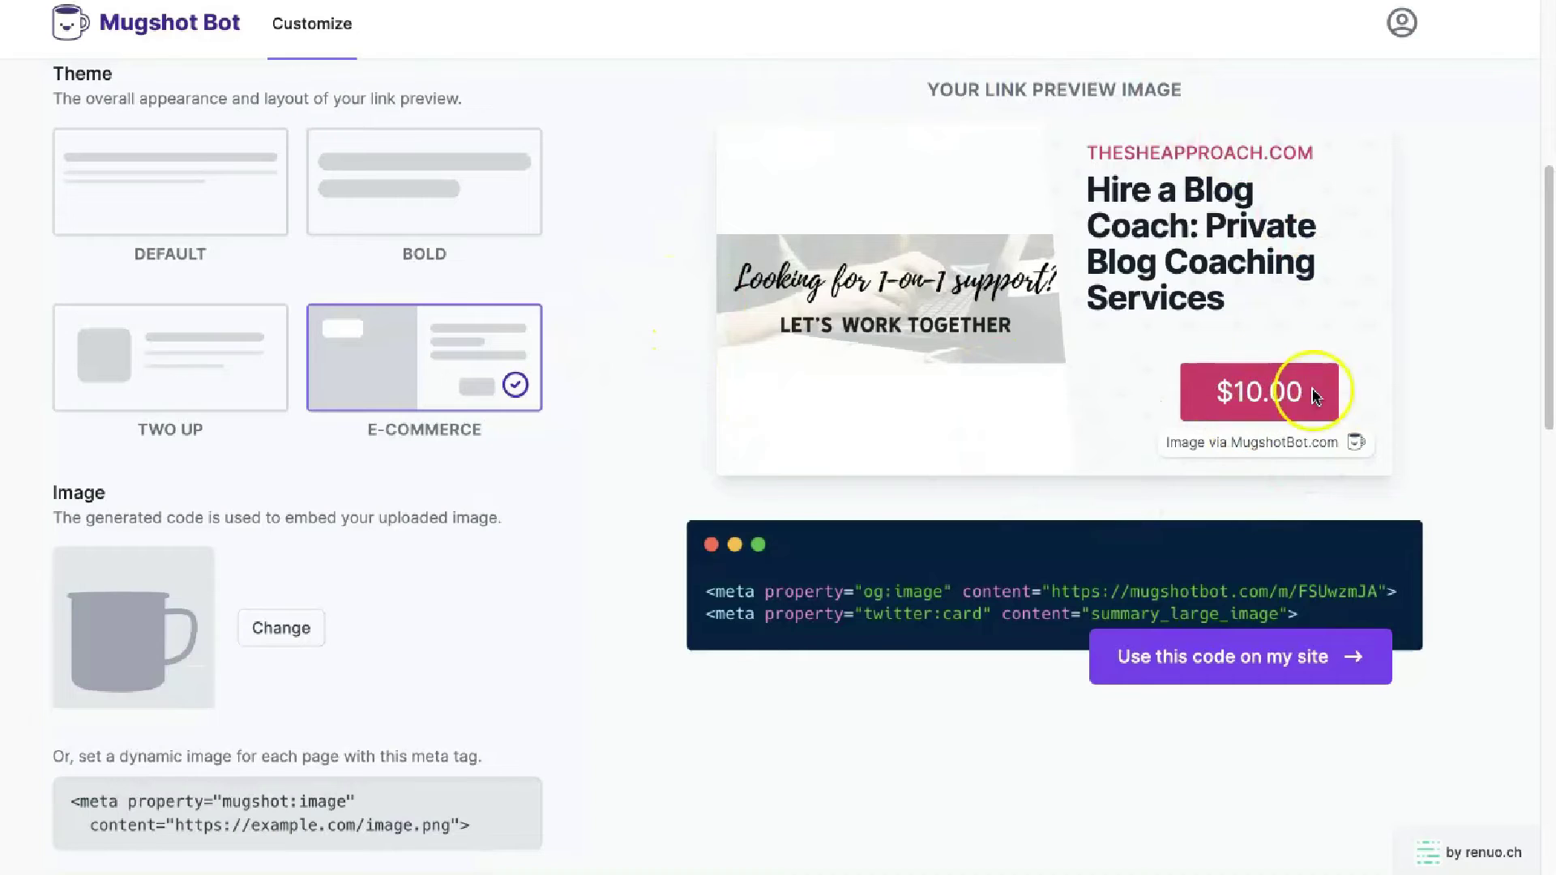
{"action": "scroll", "coordinate": [582, 239], "scroll_direction": "down", "scroll_amount": 4}
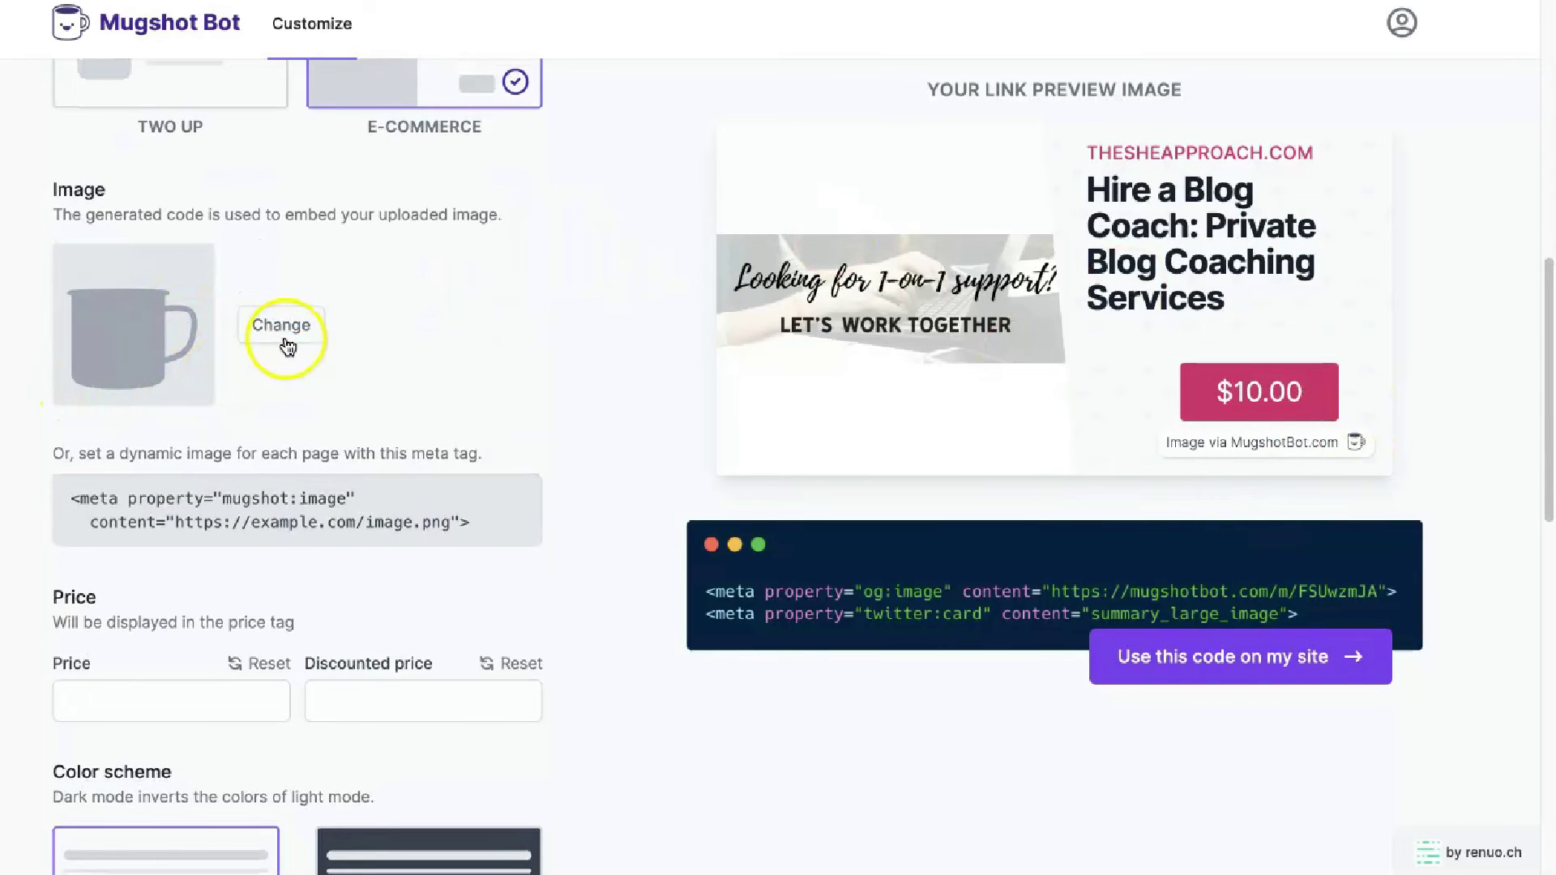
{"action": "scroll", "coordinate": [188, 636], "scroll_direction": "down", "scroll_amount": 1}
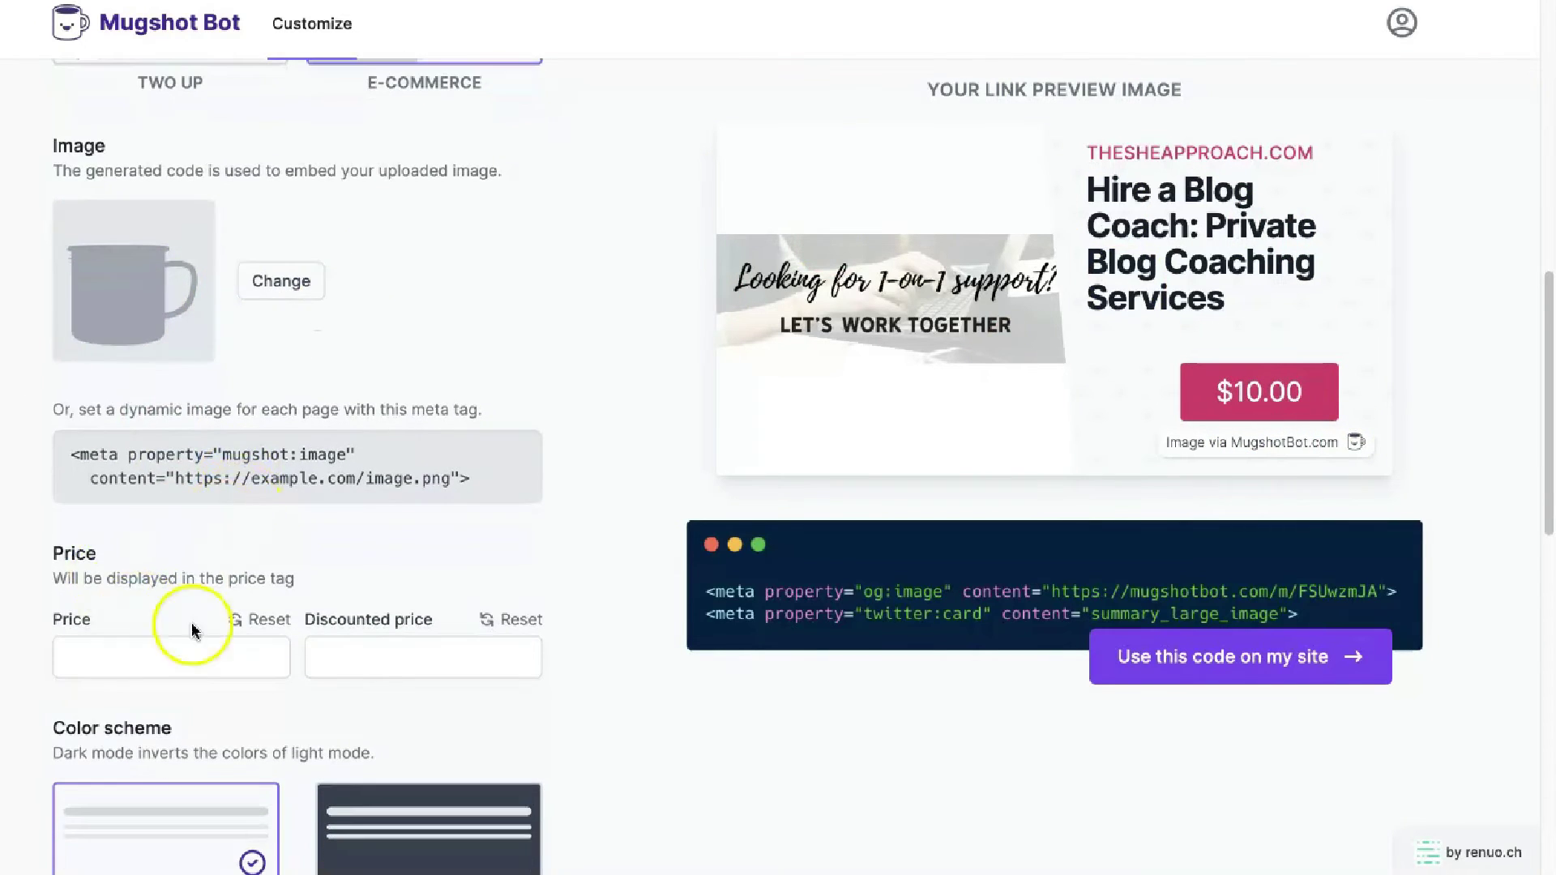
{"action": "left_click", "coordinate": [156, 652]}
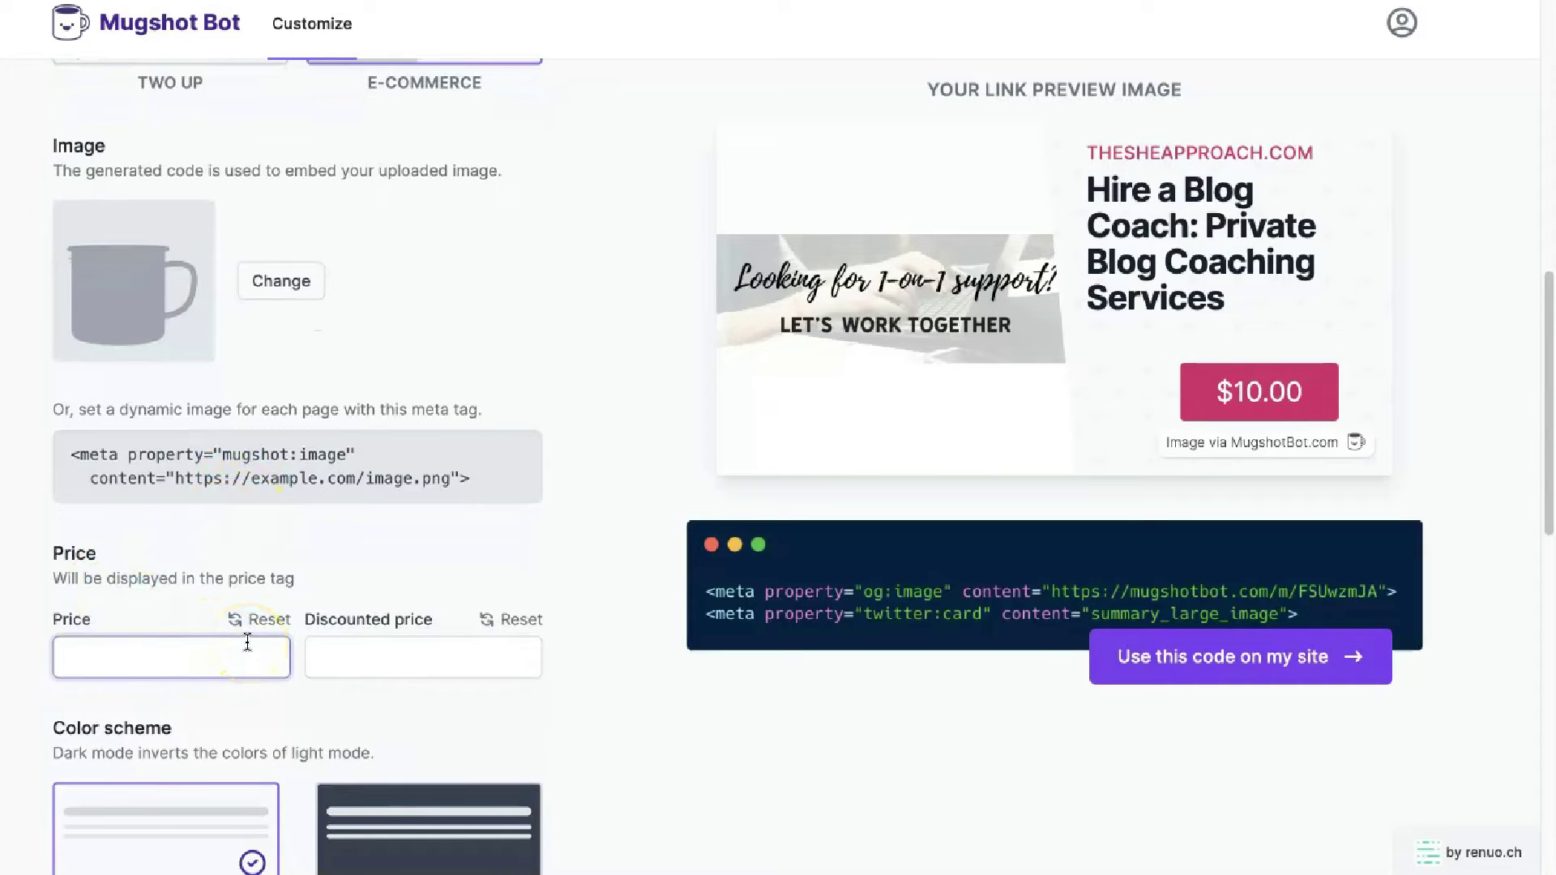
{"action": "type", "text": "Starting at $159"}
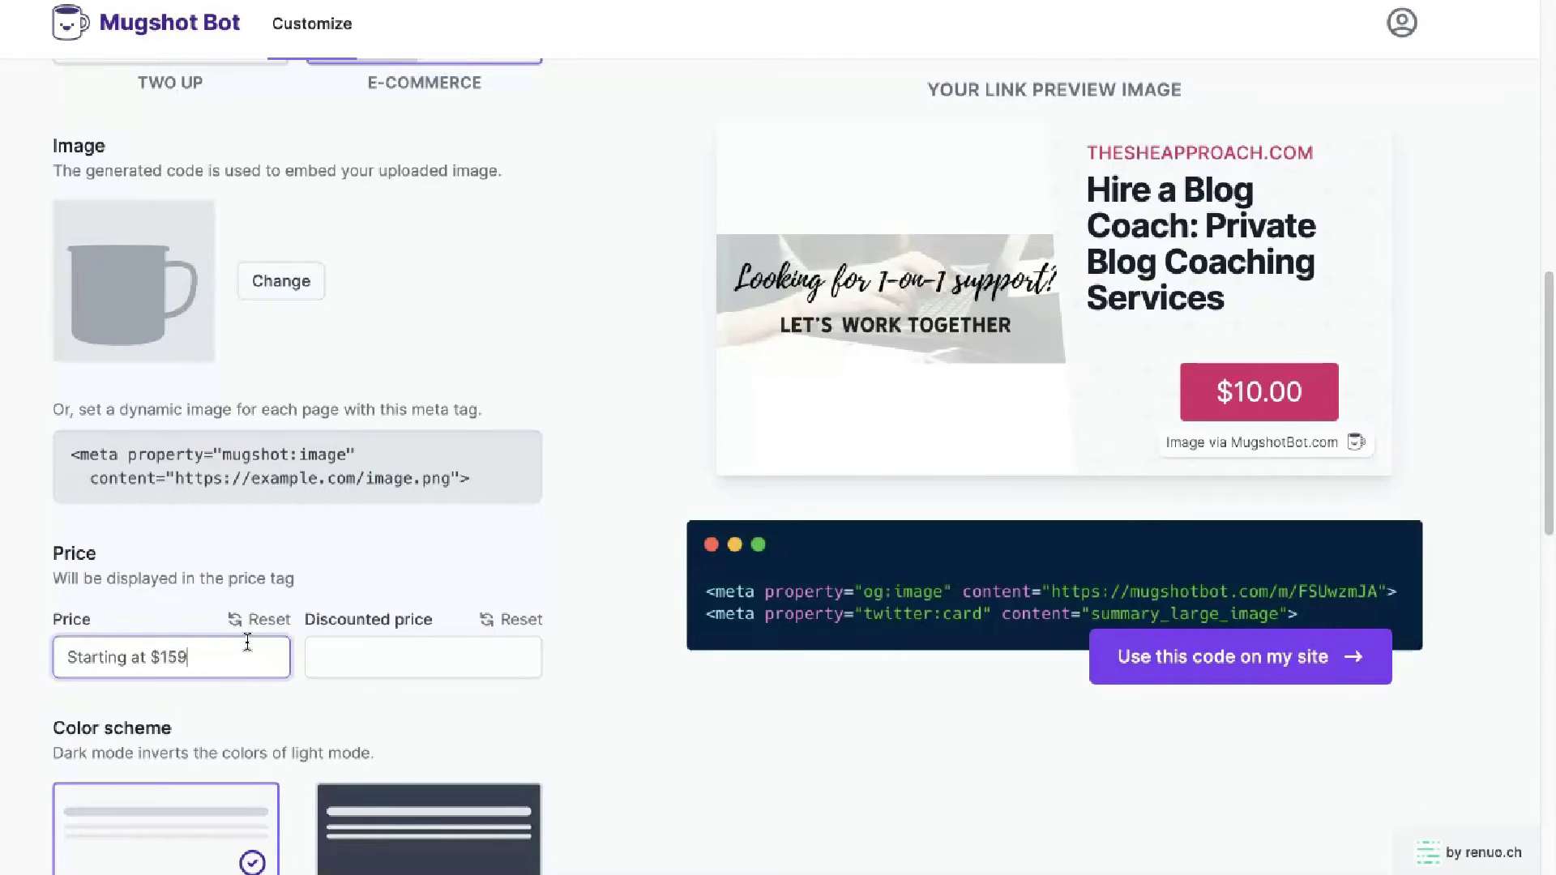
{"action": "left_click", "coordinate": [306, 597]}
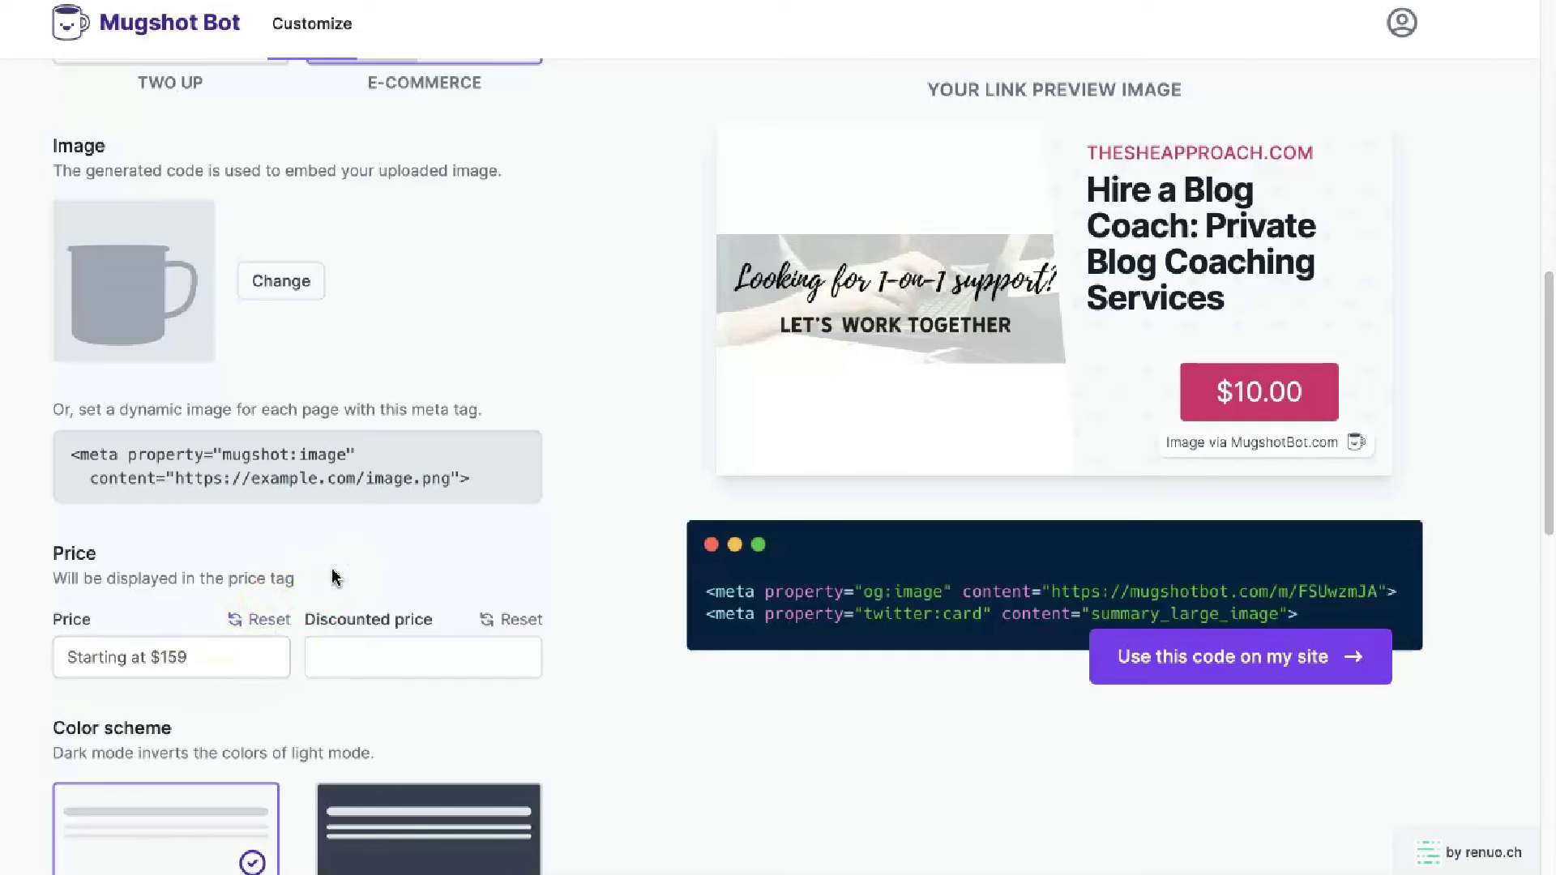
Correct the price to $199 and set the discounted price to $159.
{"action": "left_click", "coordinate": [94, 655]}
{"action": "key", "text": "BackSpace"}
{"action": "type", "text": "9"}
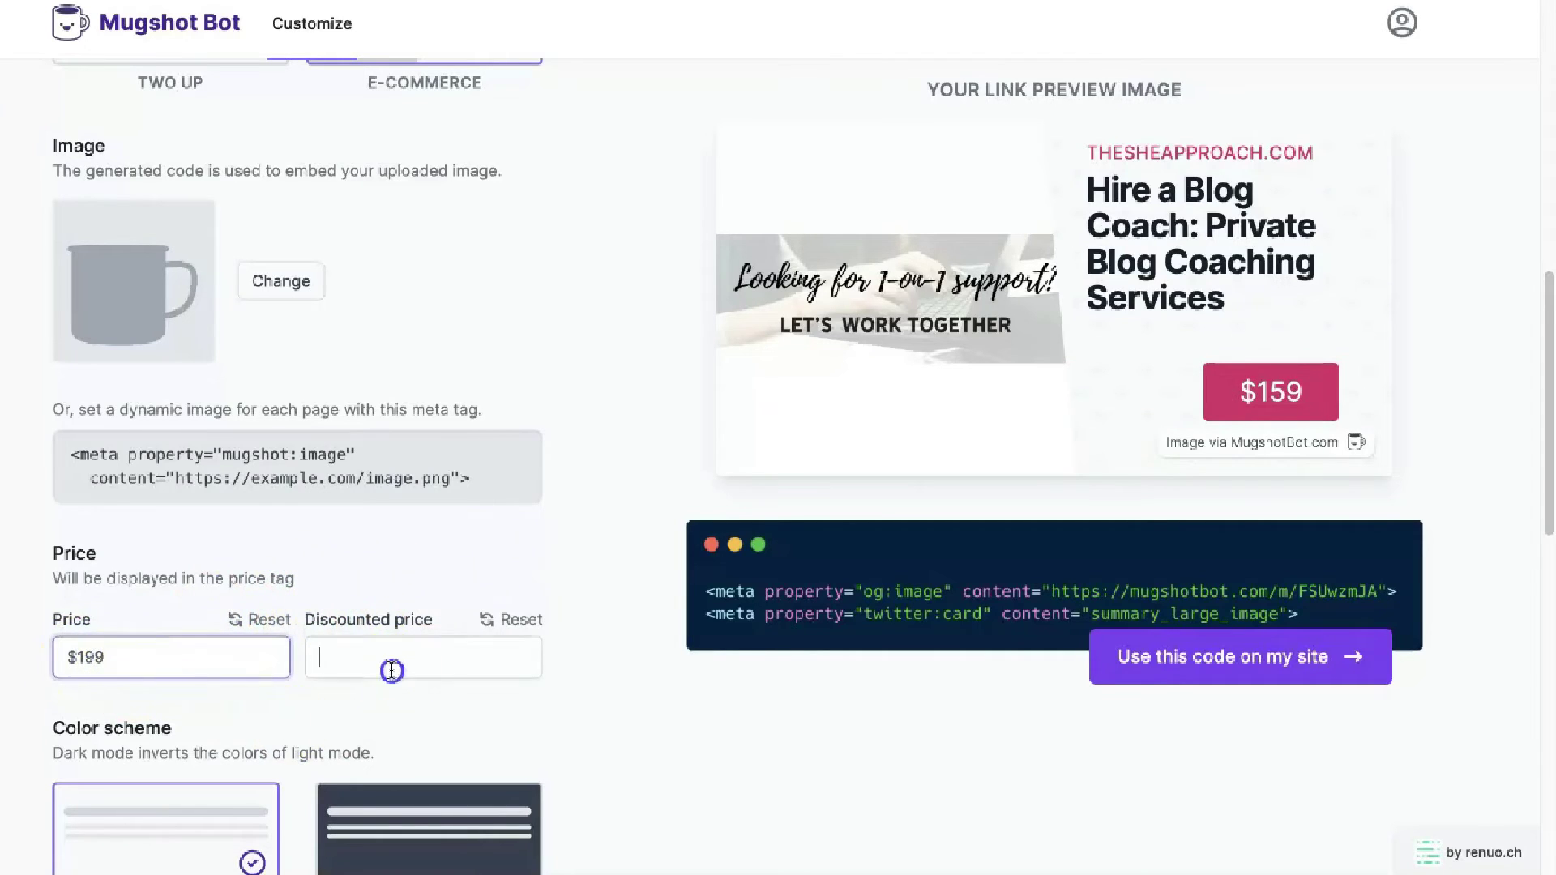
{"action": "left_click", "coordinate": [391, 670]}
{"action": "type", "text": "$159"}
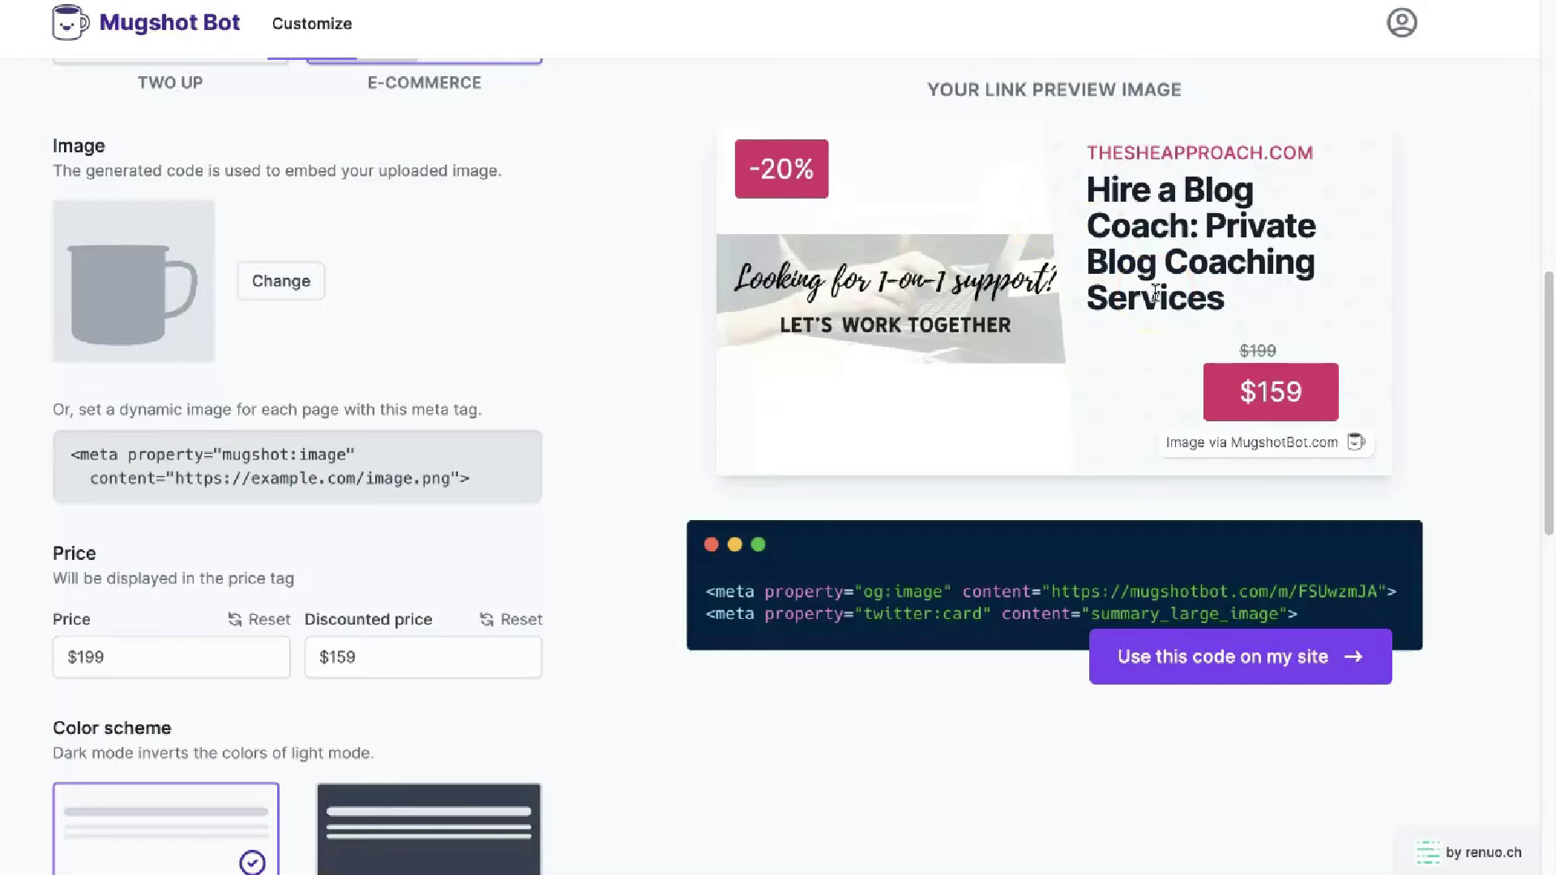
Give the preview the dark colour scheme with a blue accent colour.
{"action": "left_click", "coordinate": [428, 827]}
{"action": "scroll", "coordinate": [253, 486], "scroll_direction": "down", "scroll_amount": 4}
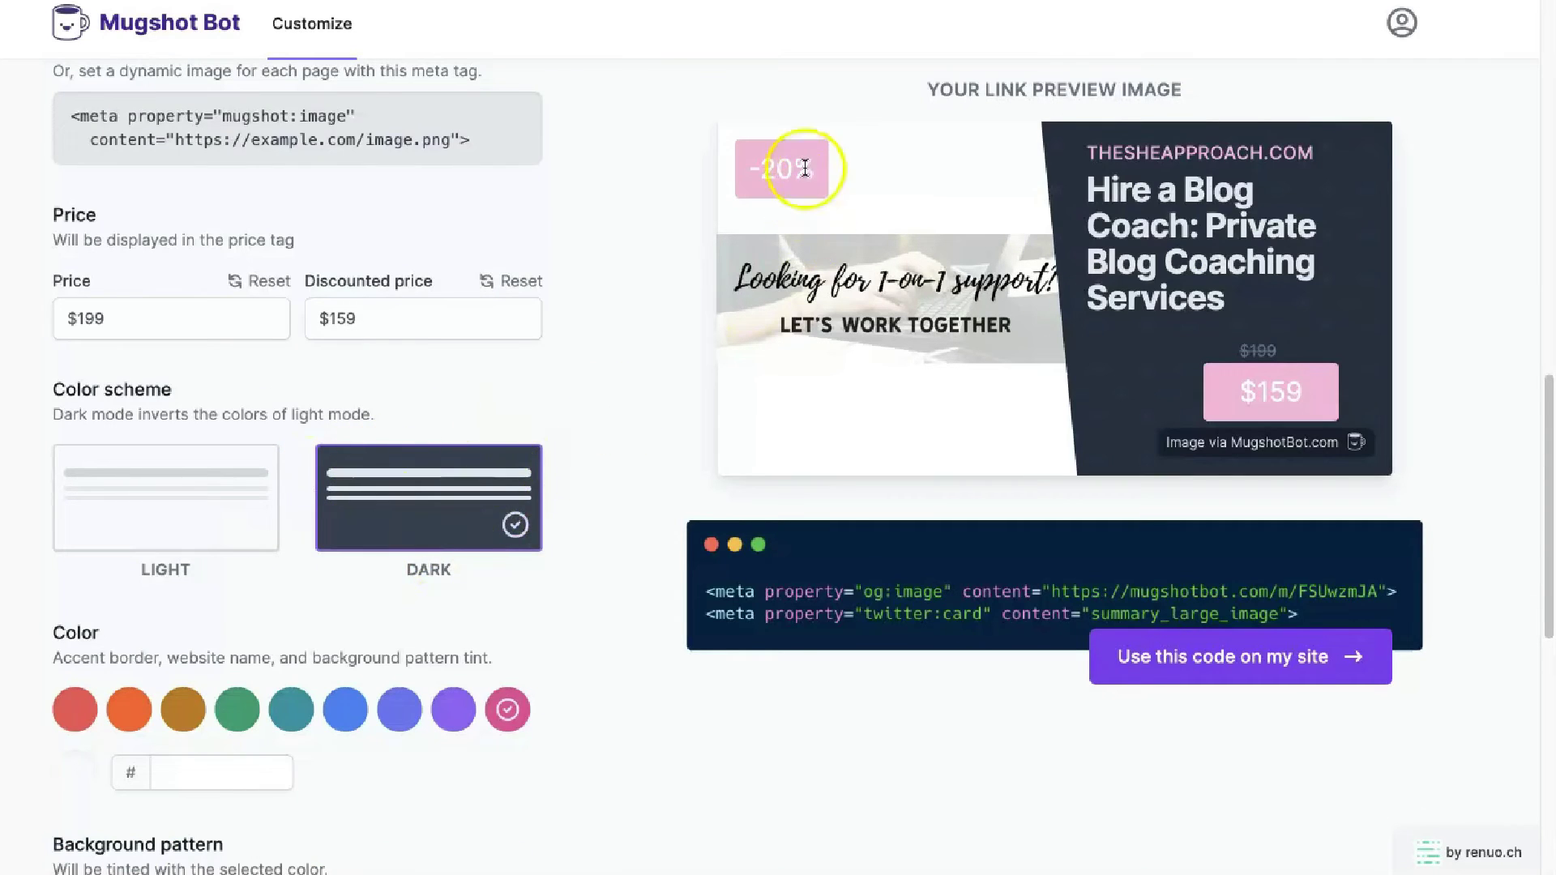
{"action": "left_click", "coordinate": [357, 727]}
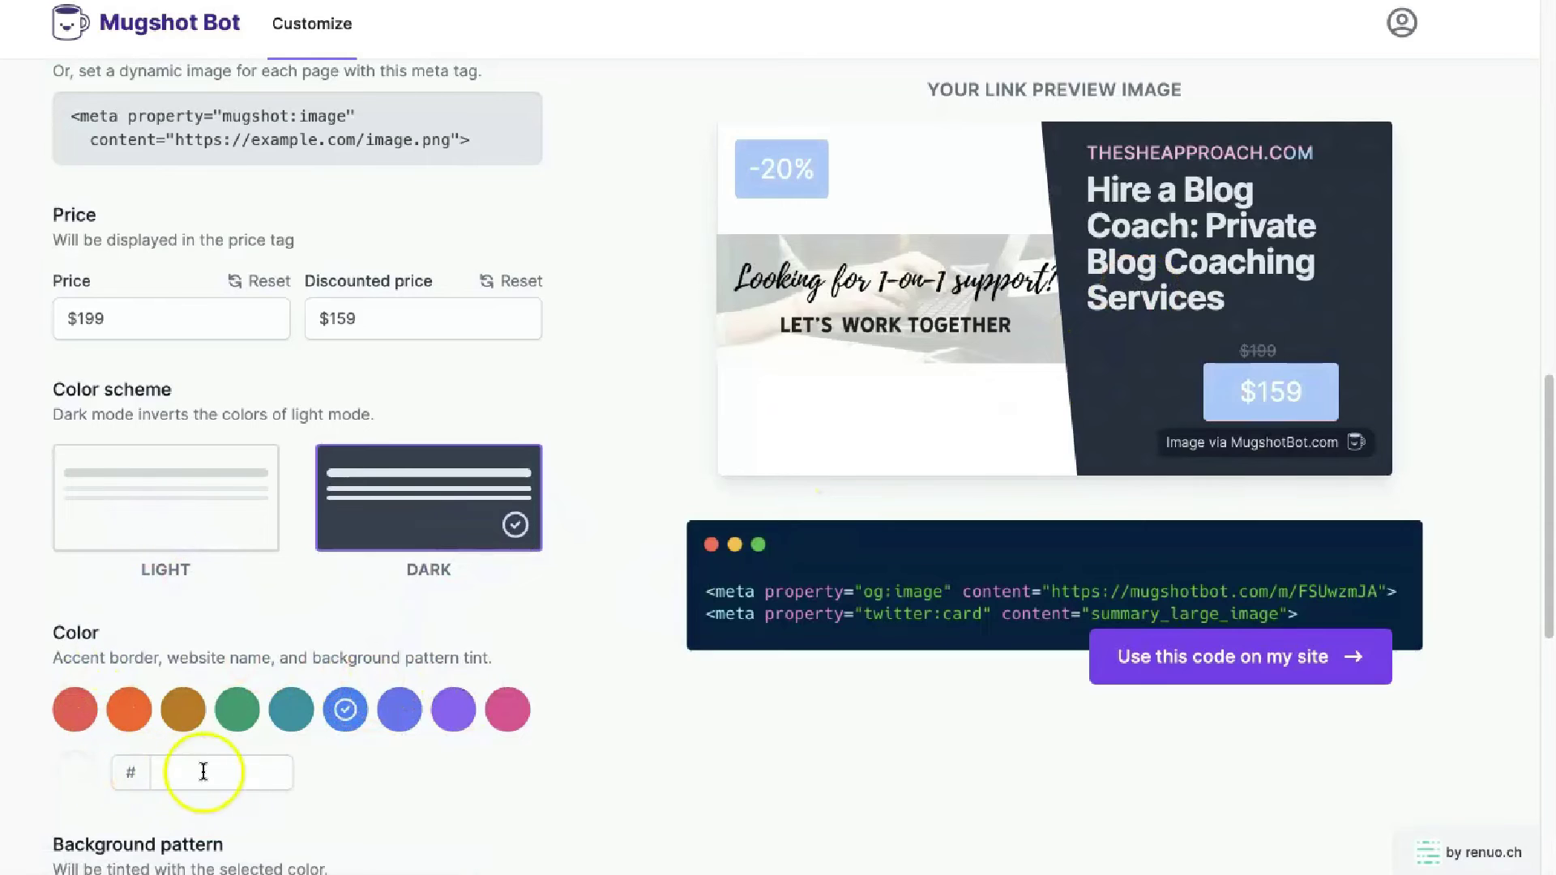
{"action": "left_click", "coordinate": [399, 710]}
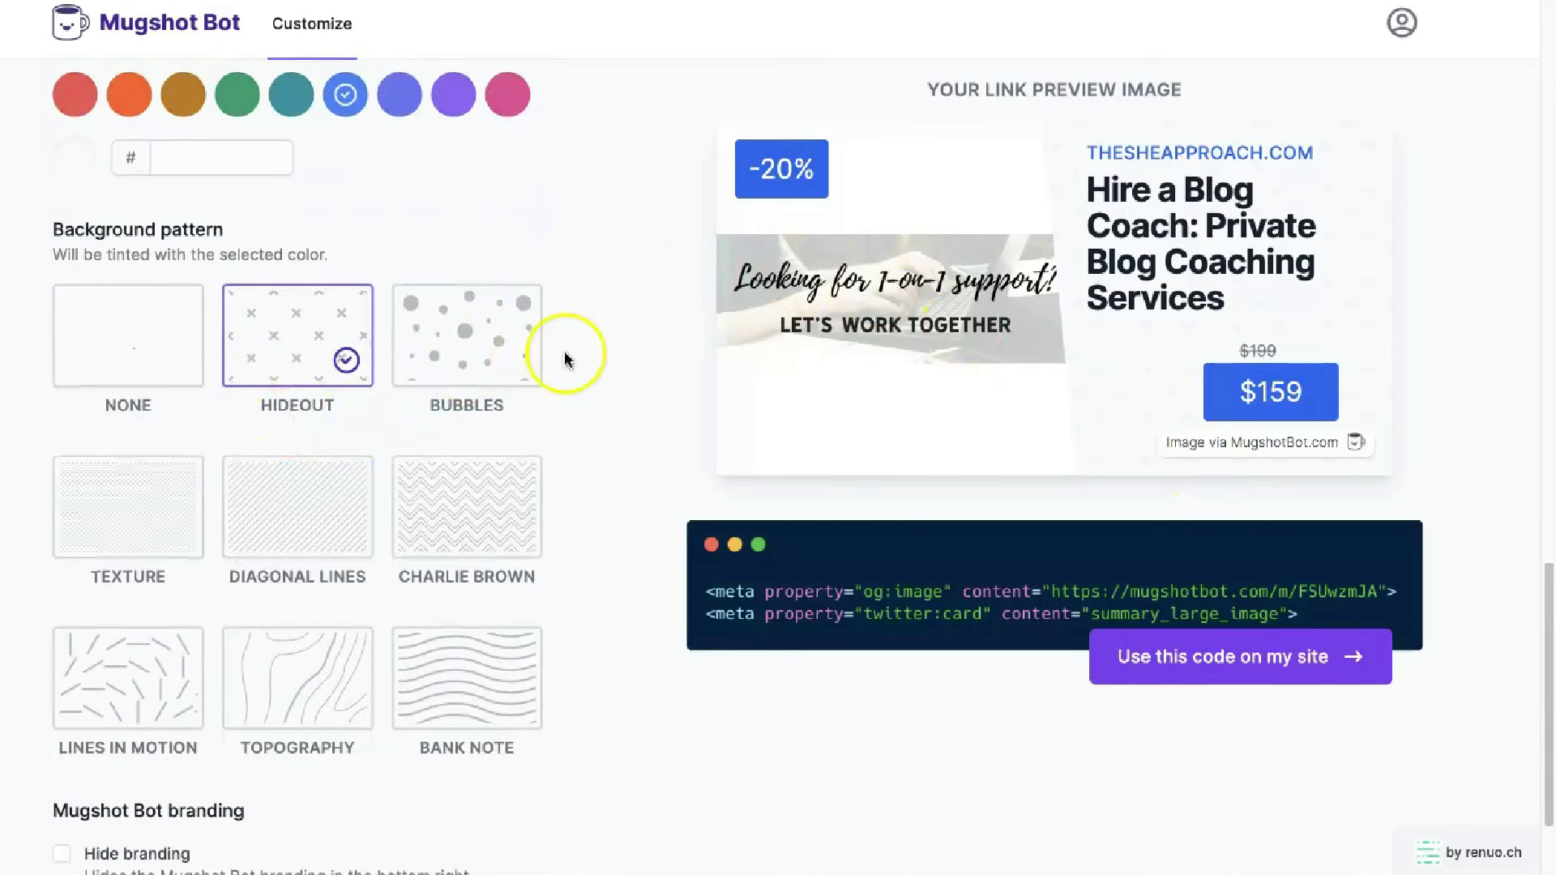
Try Bubbles, Charlie Brown and Topography background patterns, settling on Lines in Motion.
{"action": "left_click", "coordinate": [484, 352]}
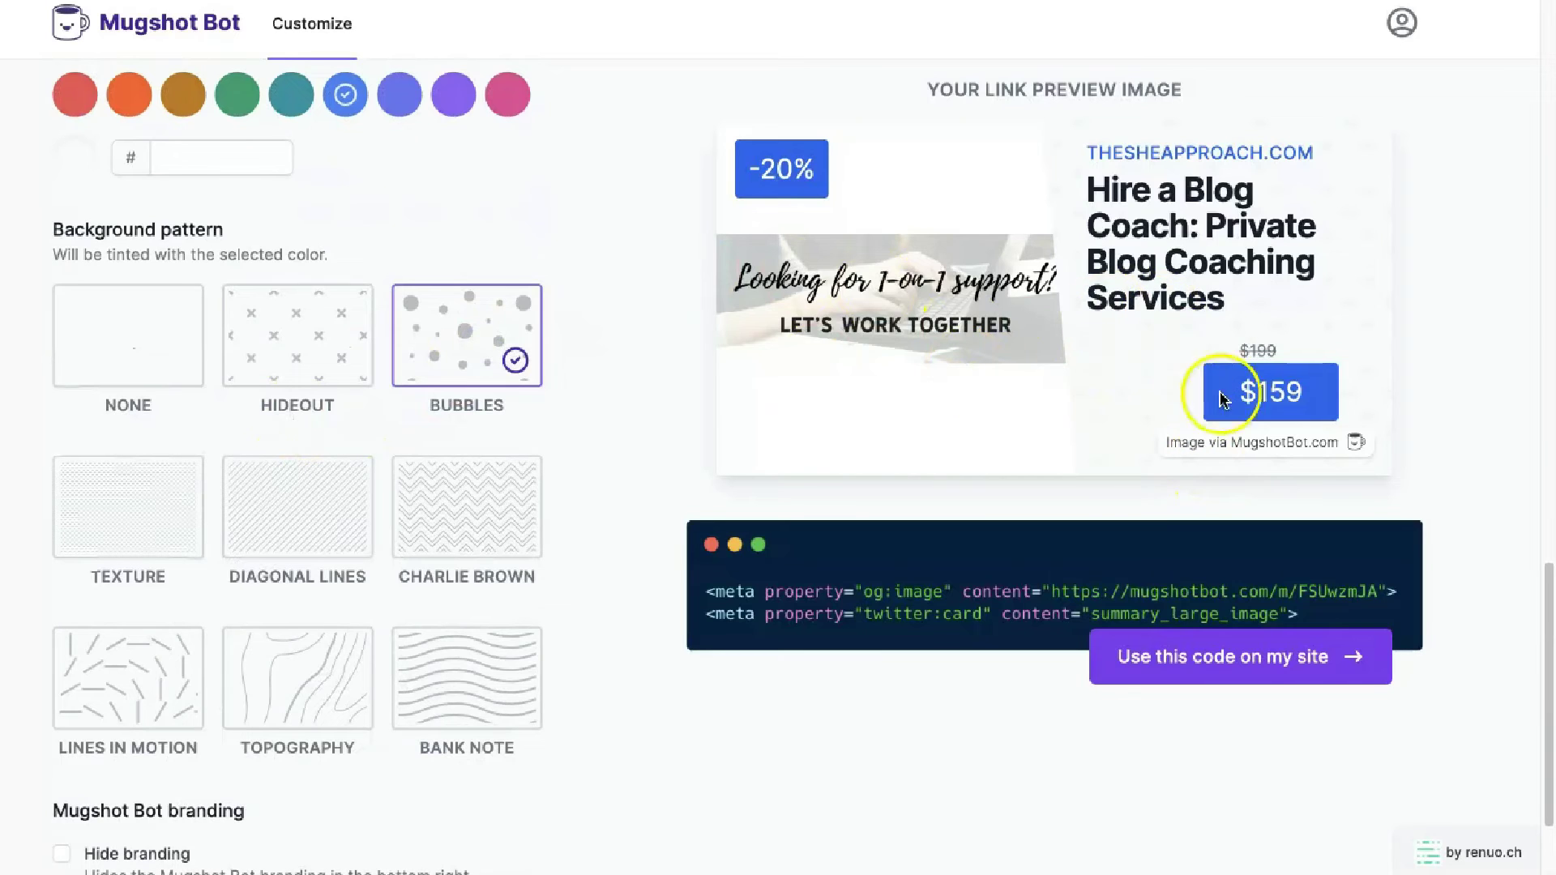
{"action": "left_click", "coordinate": [399, 519]}
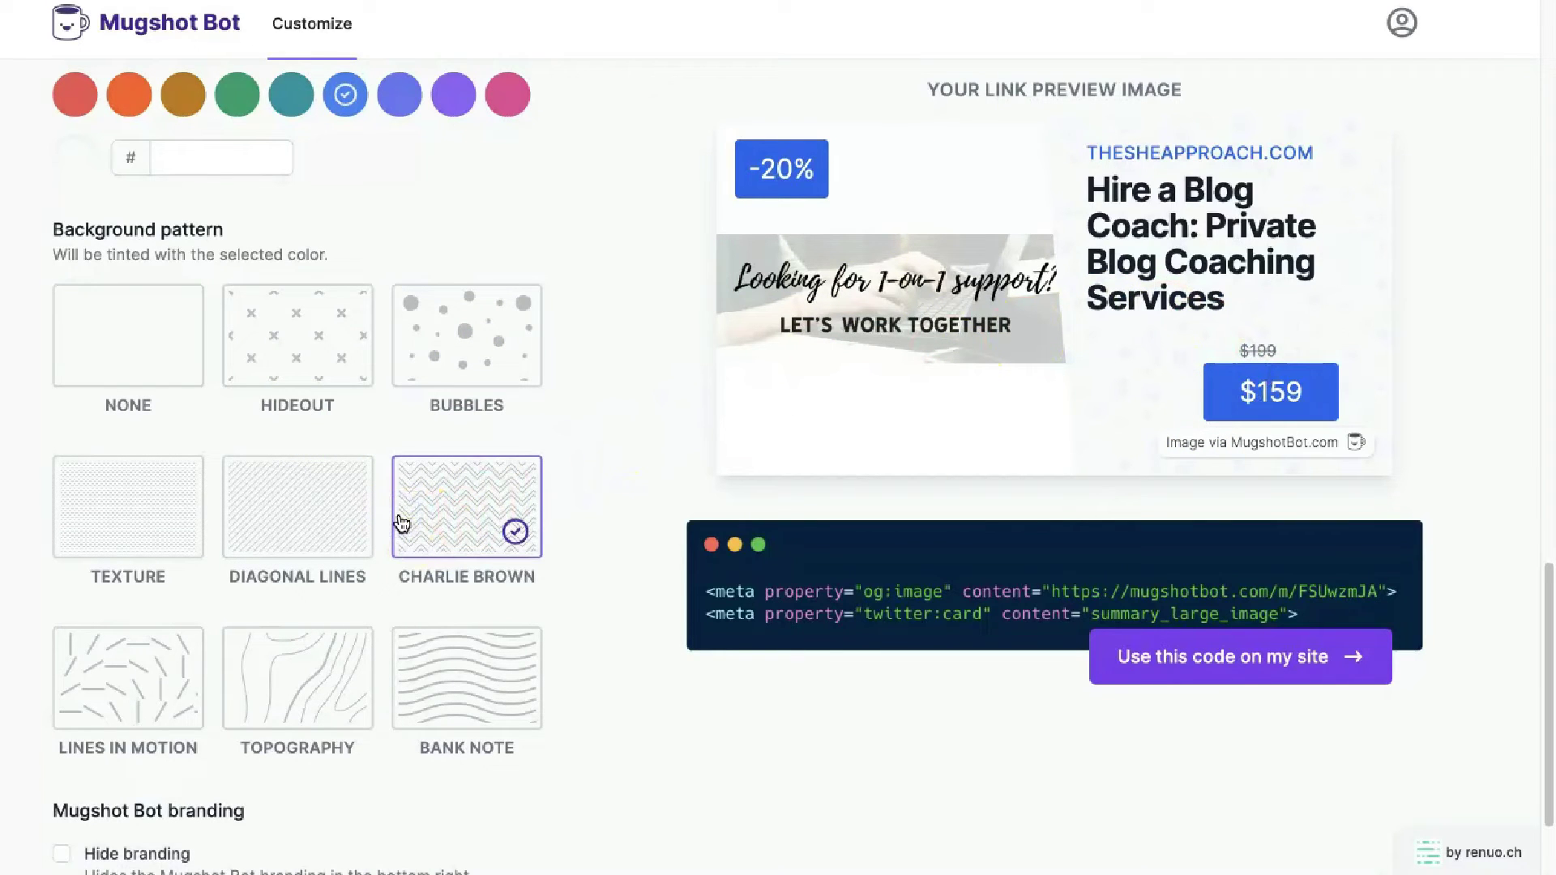
{"action": "left_click", "coordinate": [173, 672]}
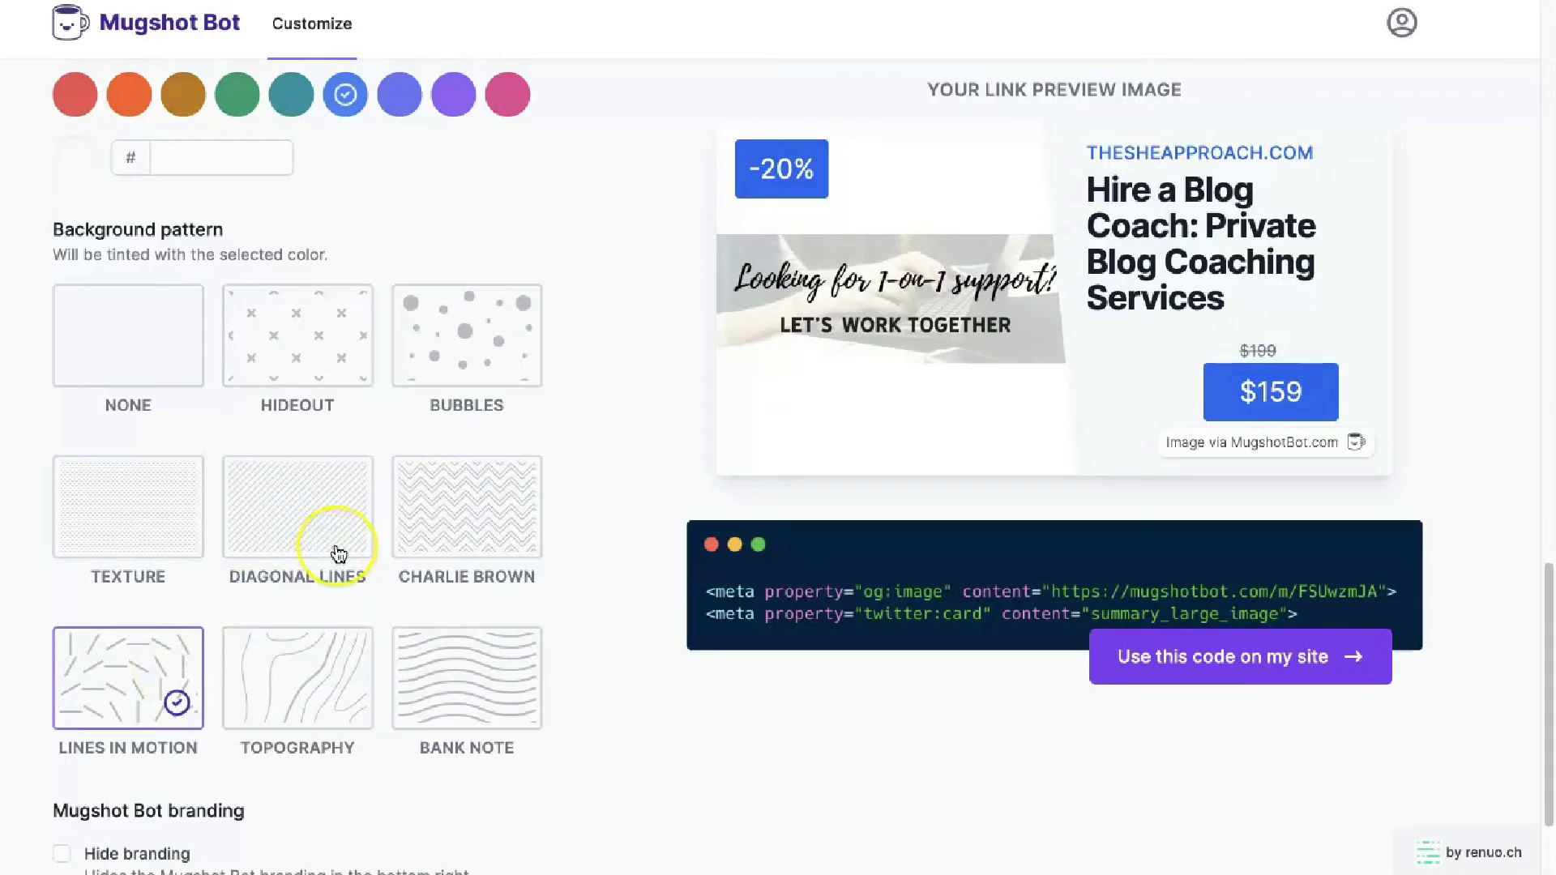
{"action": "scroll", "coordinate": [339, 544], "scroll_direction": "down", "scroll_amount": 1}
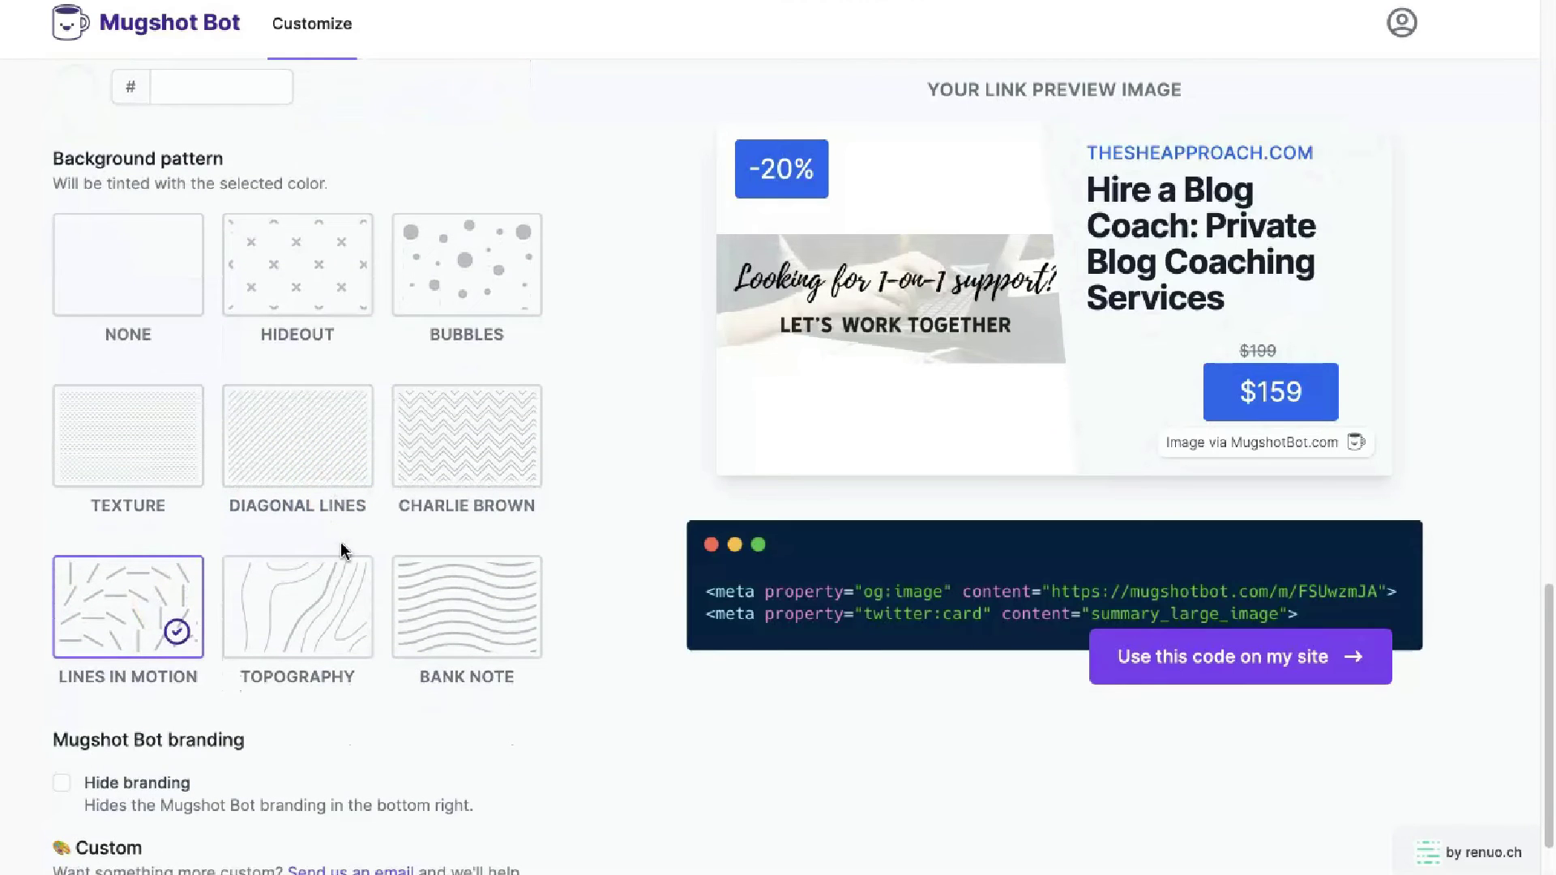
{"action": "left_click", "coordinate": [342, 565]}
{"action": "scroll", "coordinate": [465, 474], "scroll_direction": "down", "scroll_amount": 1}
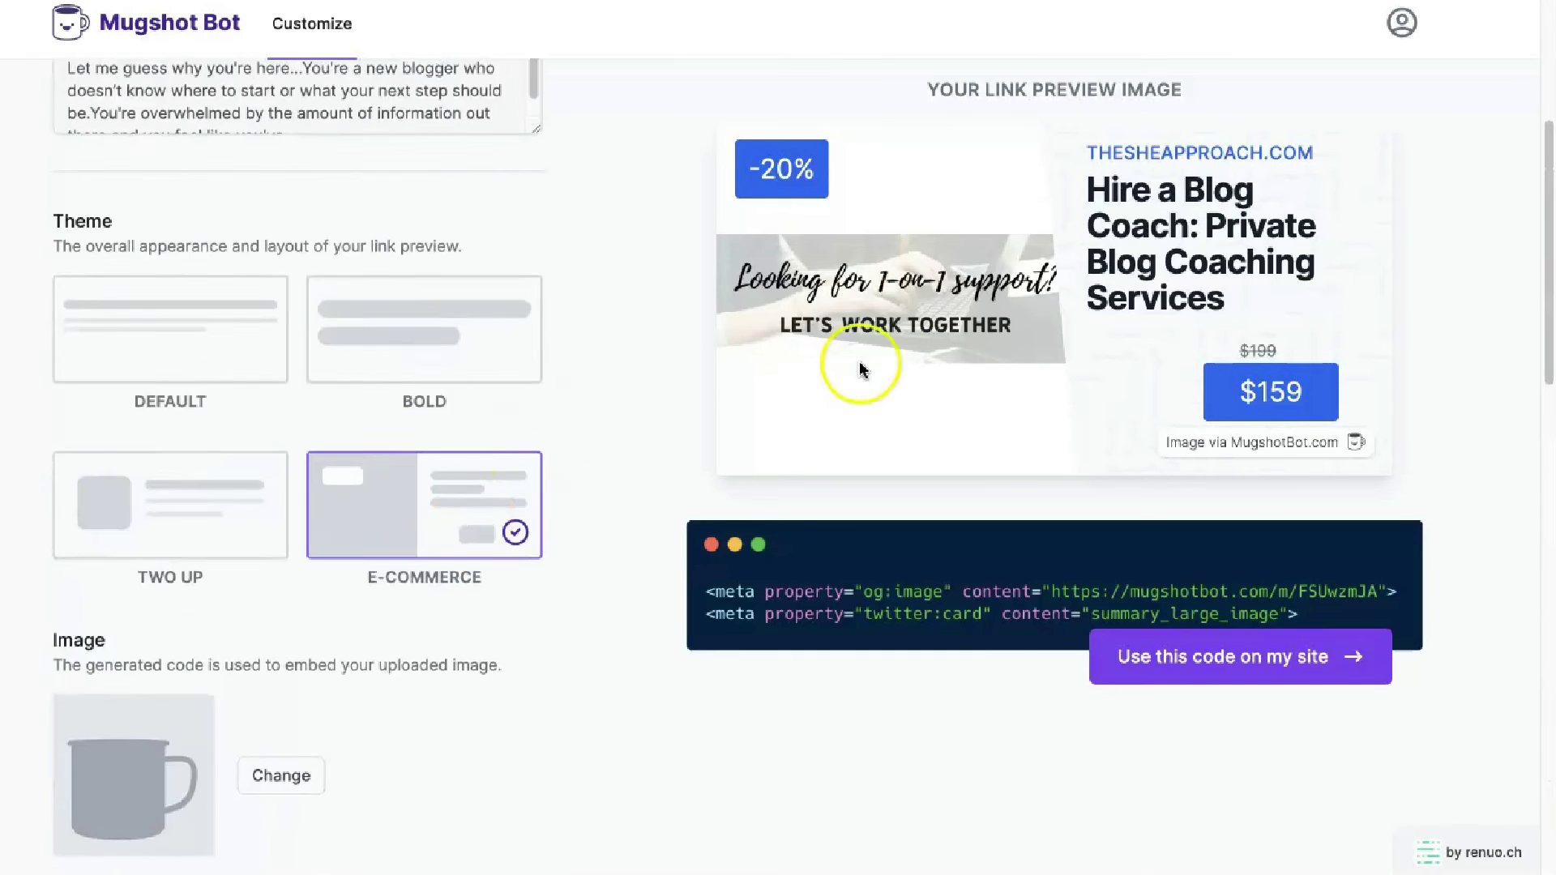
{"action": "scroll", "coordinate": [876, 366], "scroll_direction": "up", "scroll_amount": 5}
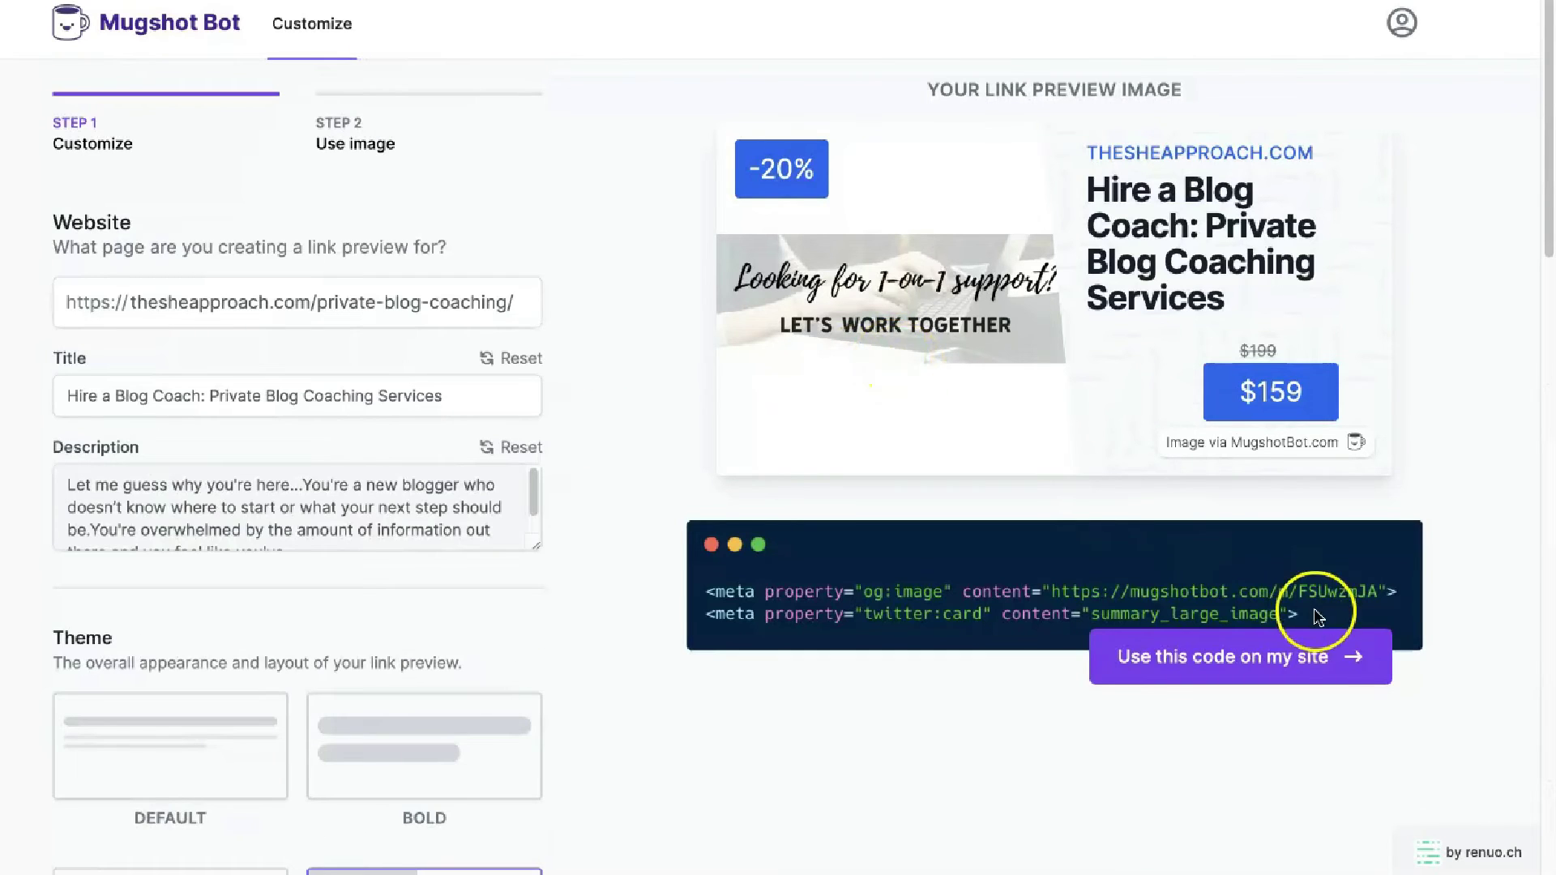
Go to 'Use this code on my site' and review the Step 2 download, CDN and dynamic preview options.
{"action": "left_click", "coordinate": [1278, 657]}
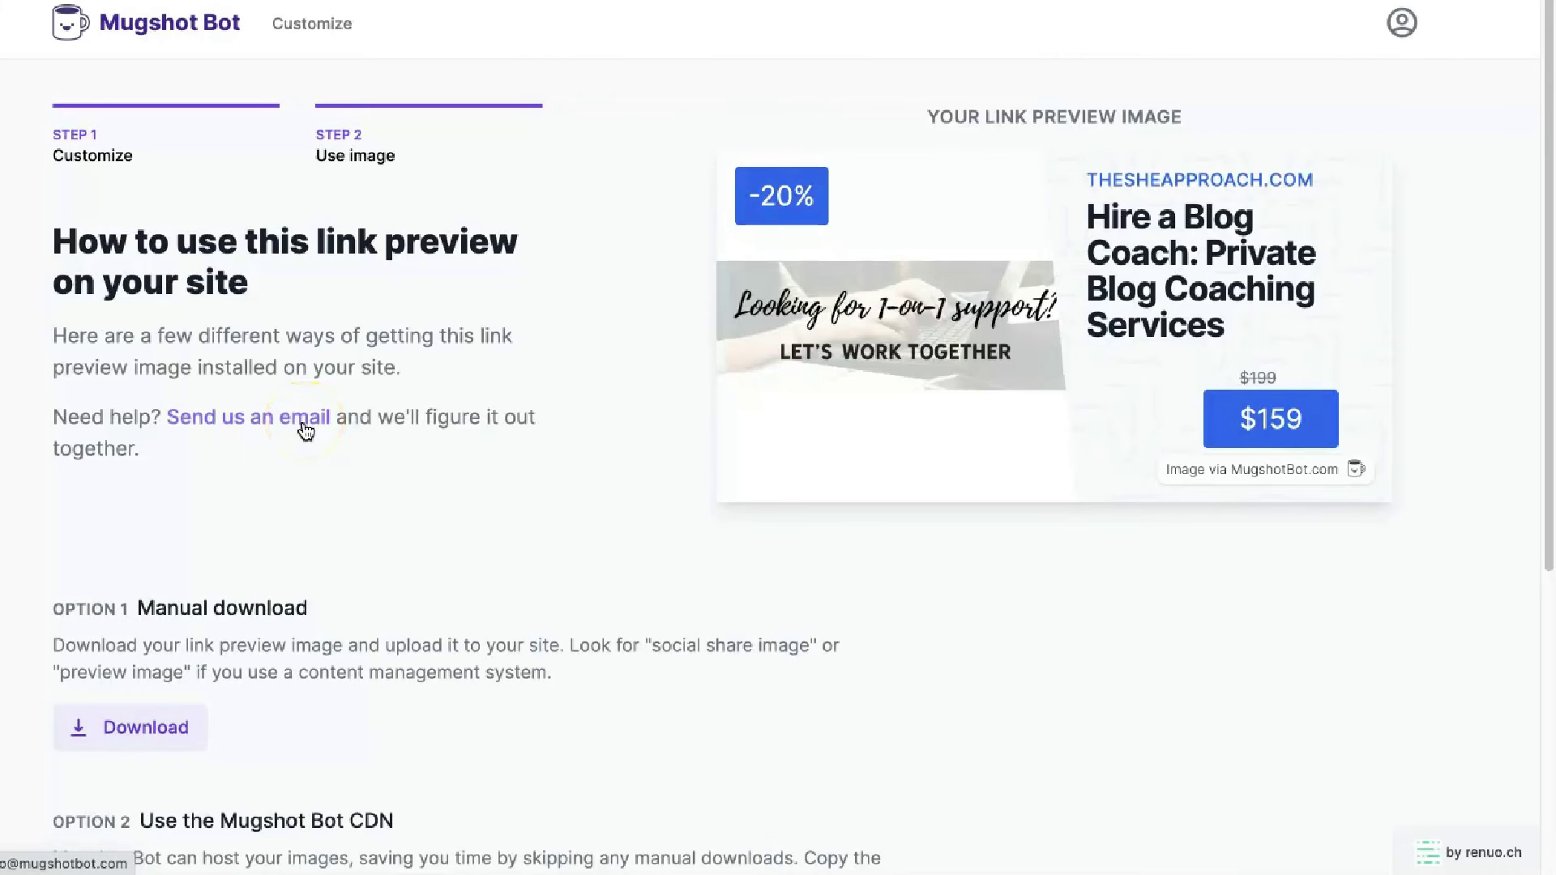
{"action": "scroll", "coordinate": [305, 430], "scroll_direction": "down", "scroll_amount": 2}
{"action": "left_click_drag", "start_coordinate": [173, 553], "coordinate": [566, 563]}
{"action": "left_click", "coordinate": [566, 563]}
{"action": "scroll", "coordinate": [348, 507], "scroll_direction": "down", "scroll_amount": 4}
{"action": "scroll", "coordinate": [372, 486], "scroll_direction": "down", "scroll_amount": 1}
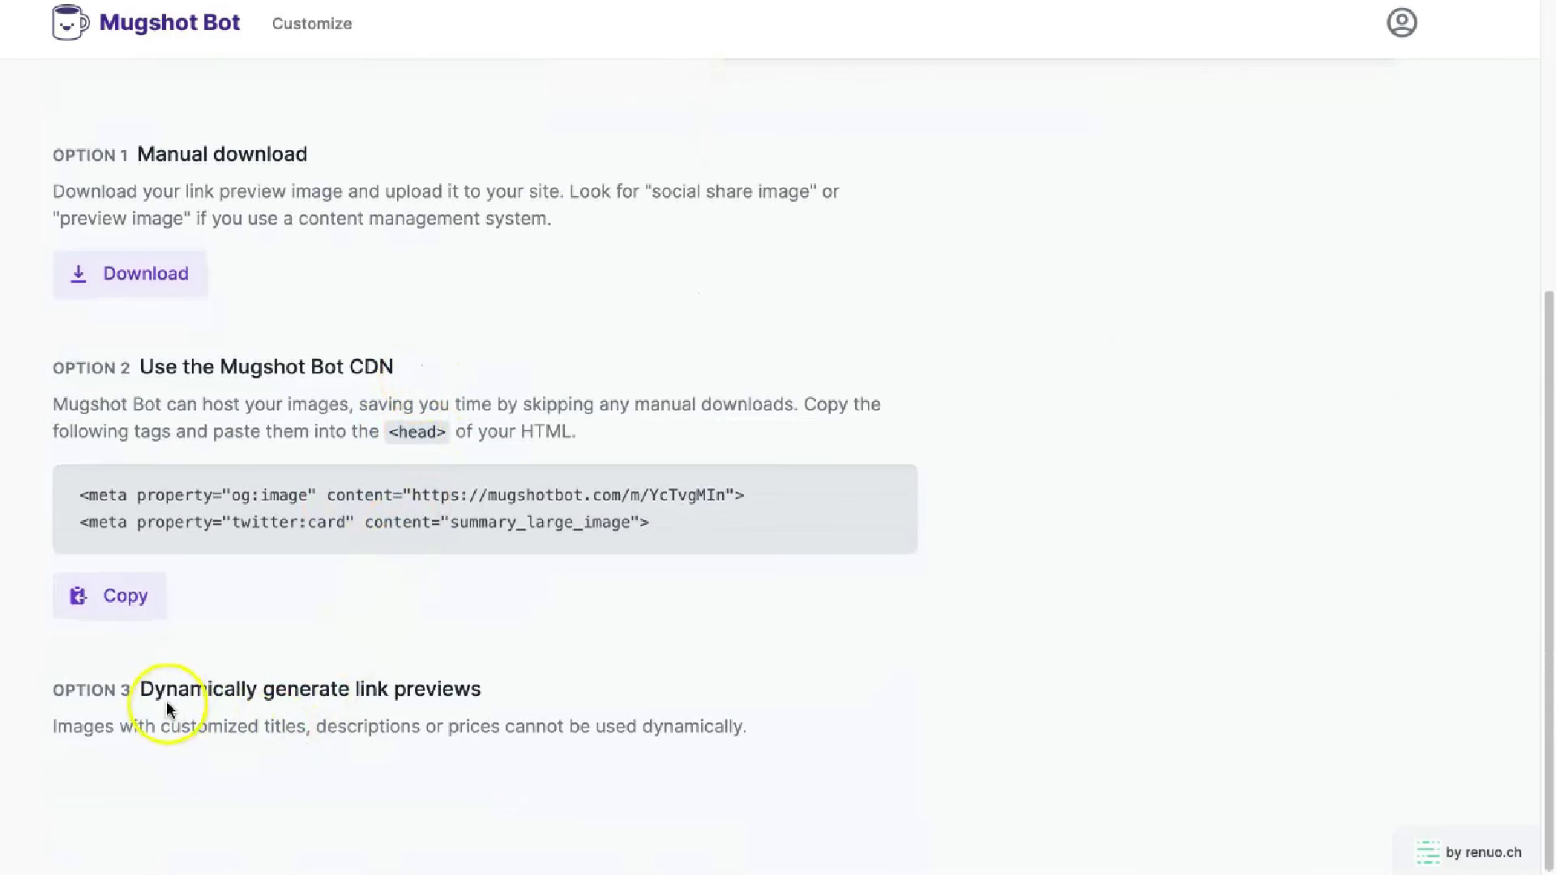
{"action": "left_click_drag", "start_coordinate": [182, 729], "coordinate": [525, 754]}
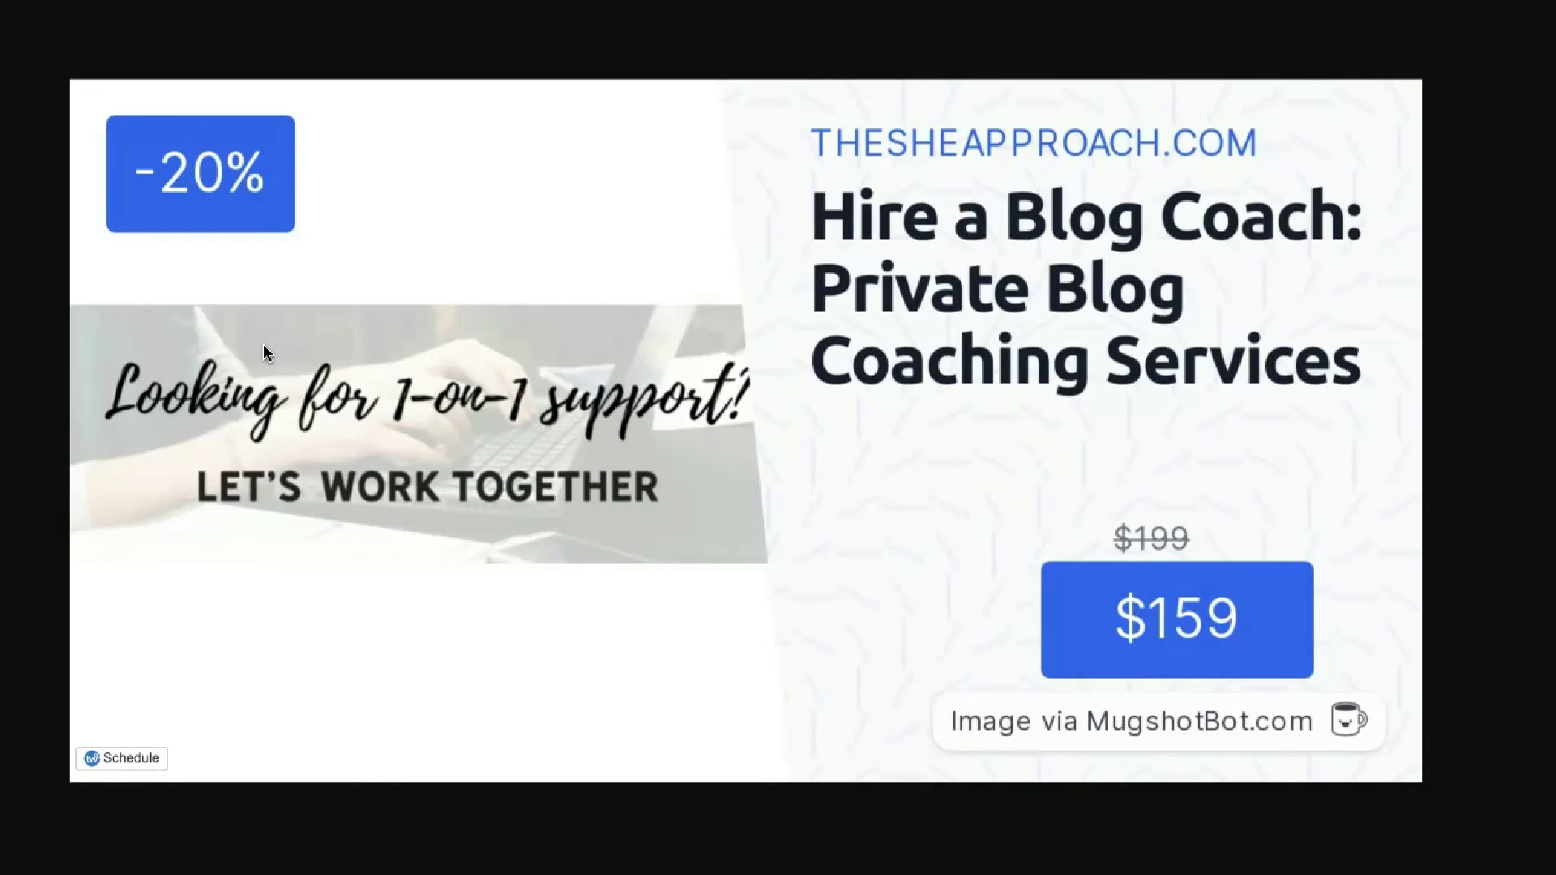
Save the finished preview image to Downloads as a JPEG.
{"action": "right_click", "coordinate": [614, 275]}
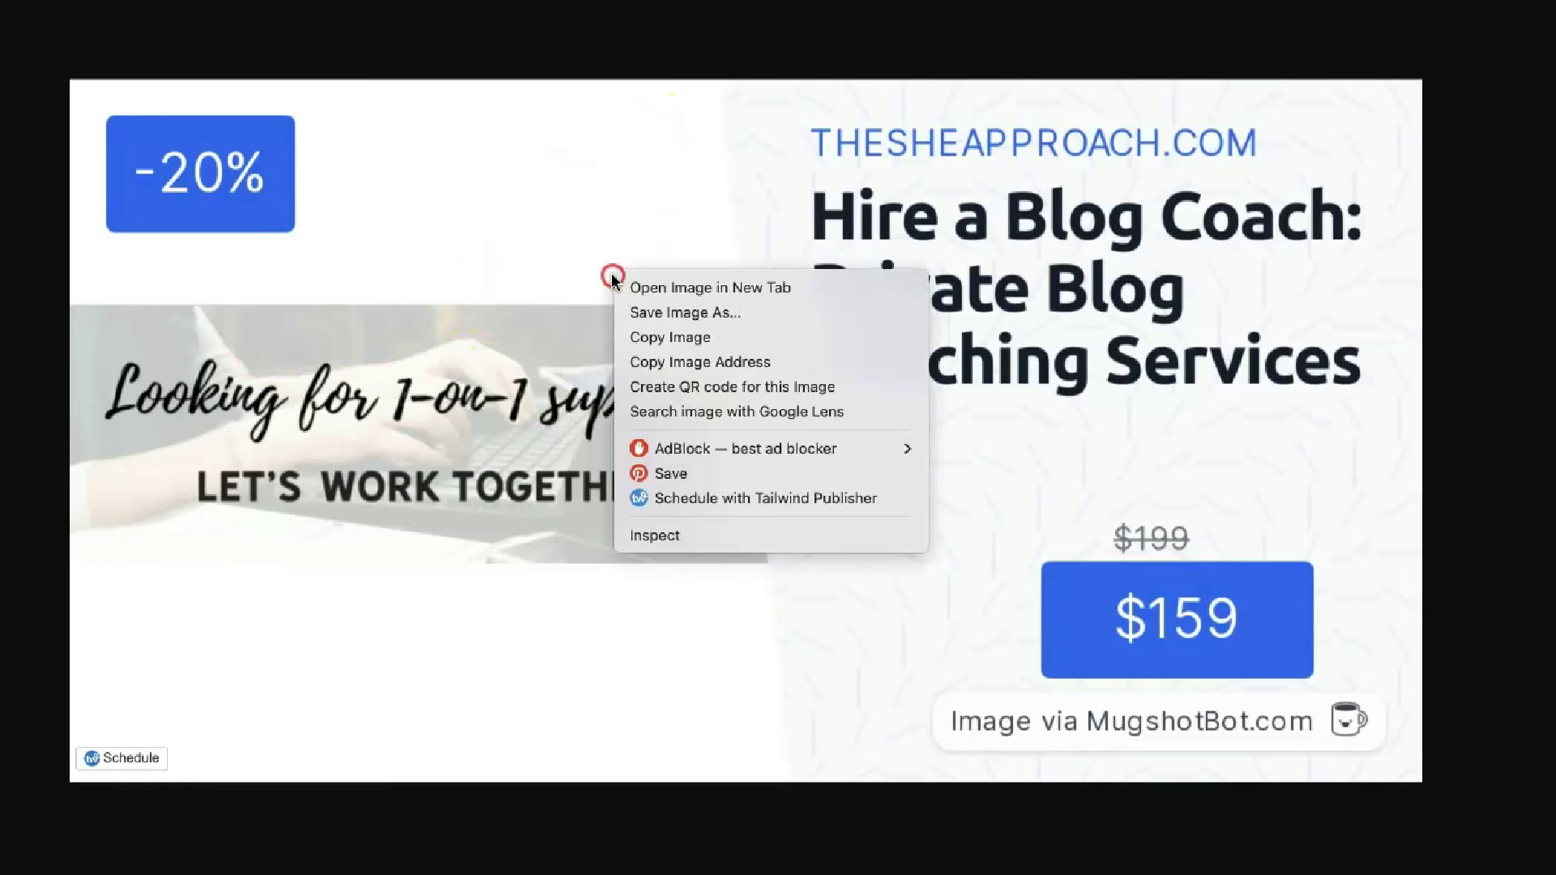
{"action": "left_click", "coordinate": [641, 312]}
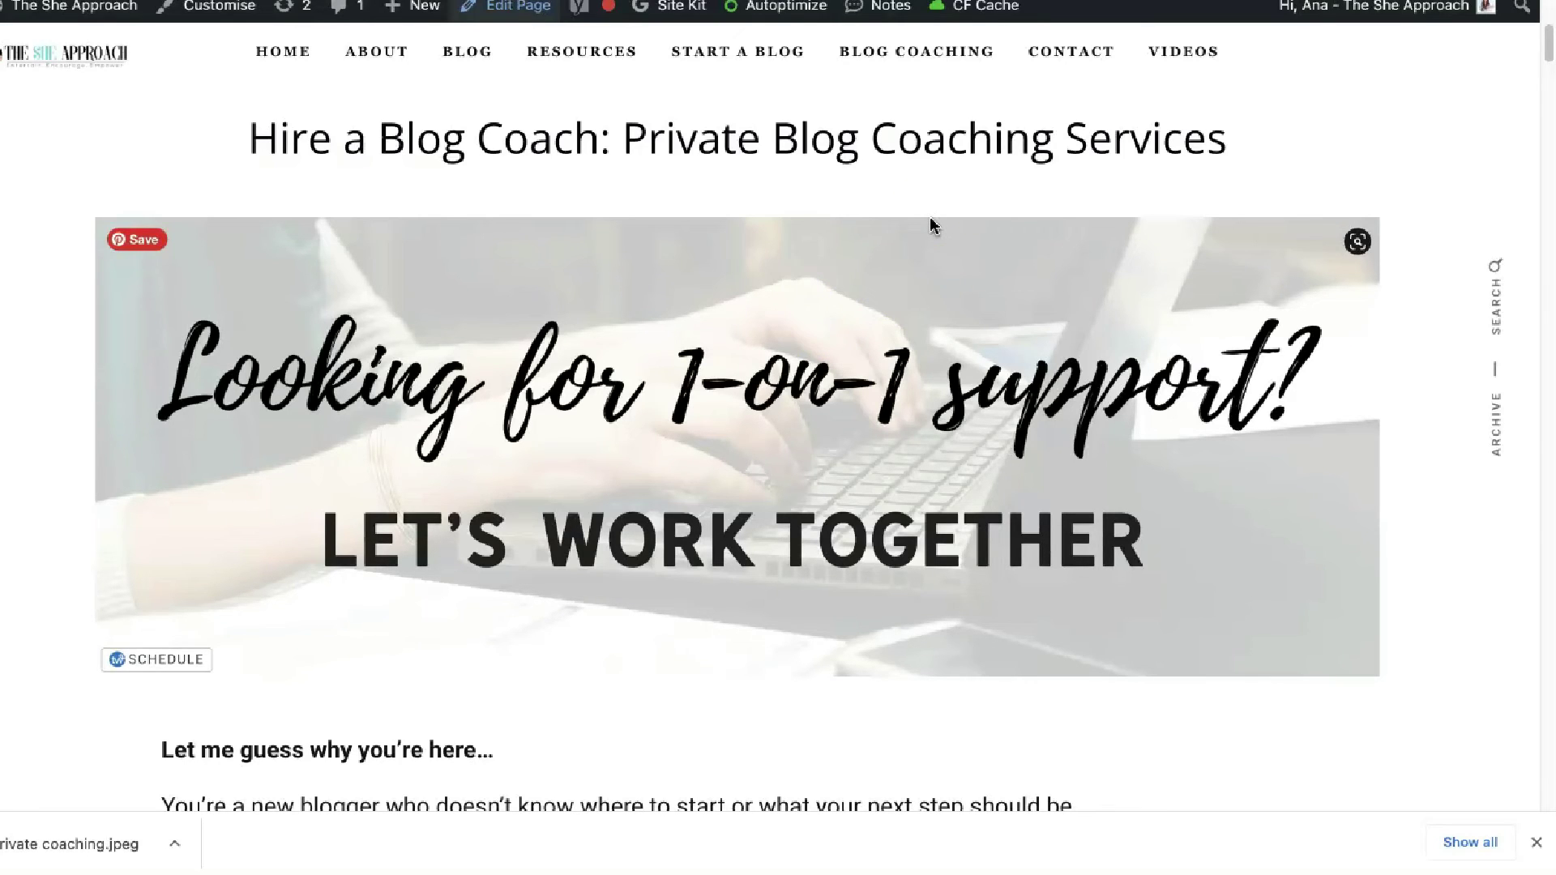
Upload the saved coaching preview JPEG as the page's Open Graph image and update the page.
{"action": "scroll", "coordinate": [932, 224], "scroll_direction": "down", "scroll_amount": 2}
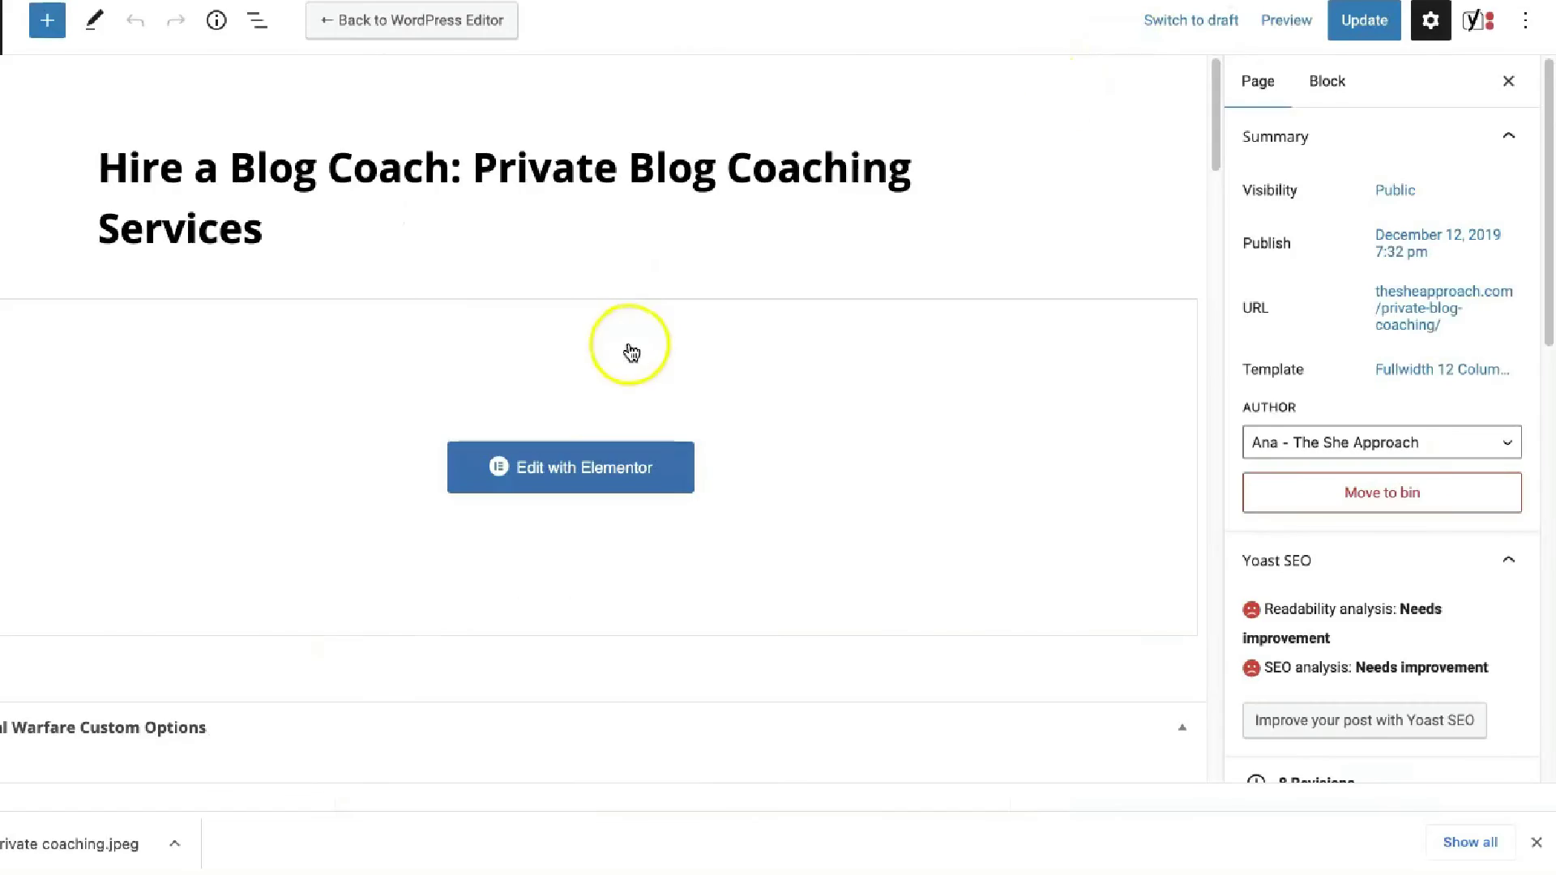
{"action": "scroll", "coordinate": [616, 341], "scroll_direction": "down", "scroll_amount": 5}
{"action": "scroll", "coordinate": [405, 381], "scroll_direction": "up", "scroll_amount": 3}
{"action": "scroll", "coordinate": [648, 389], "scroll_direction": "down", "scroll_amount": 1}
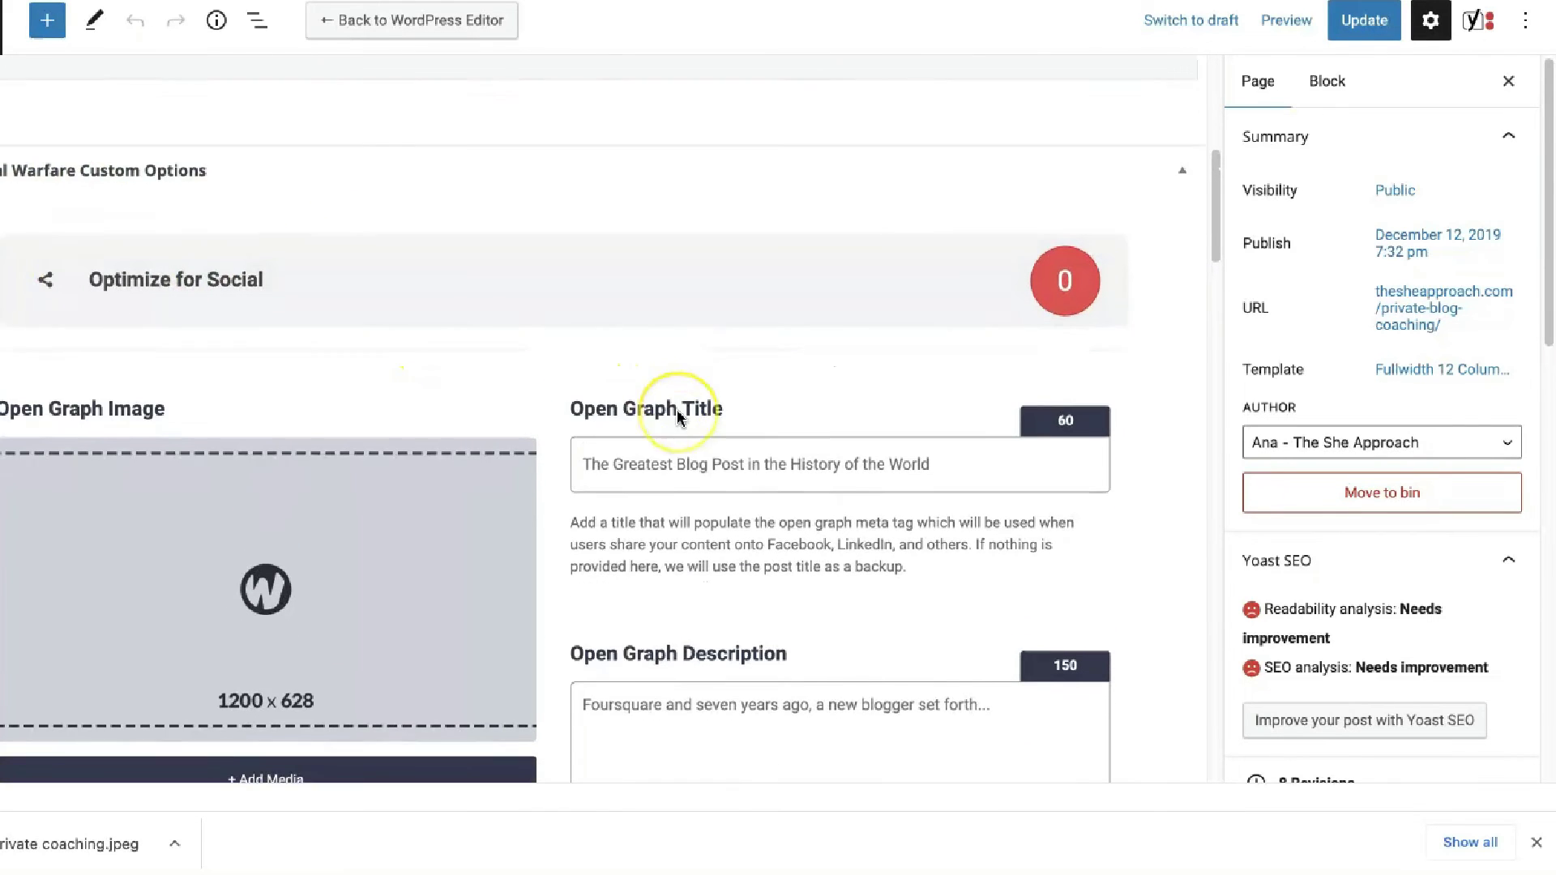
{"action": "scroll", "coordinate": [632, 356], "scroll_direction": "down", "scroll_amount": 7}
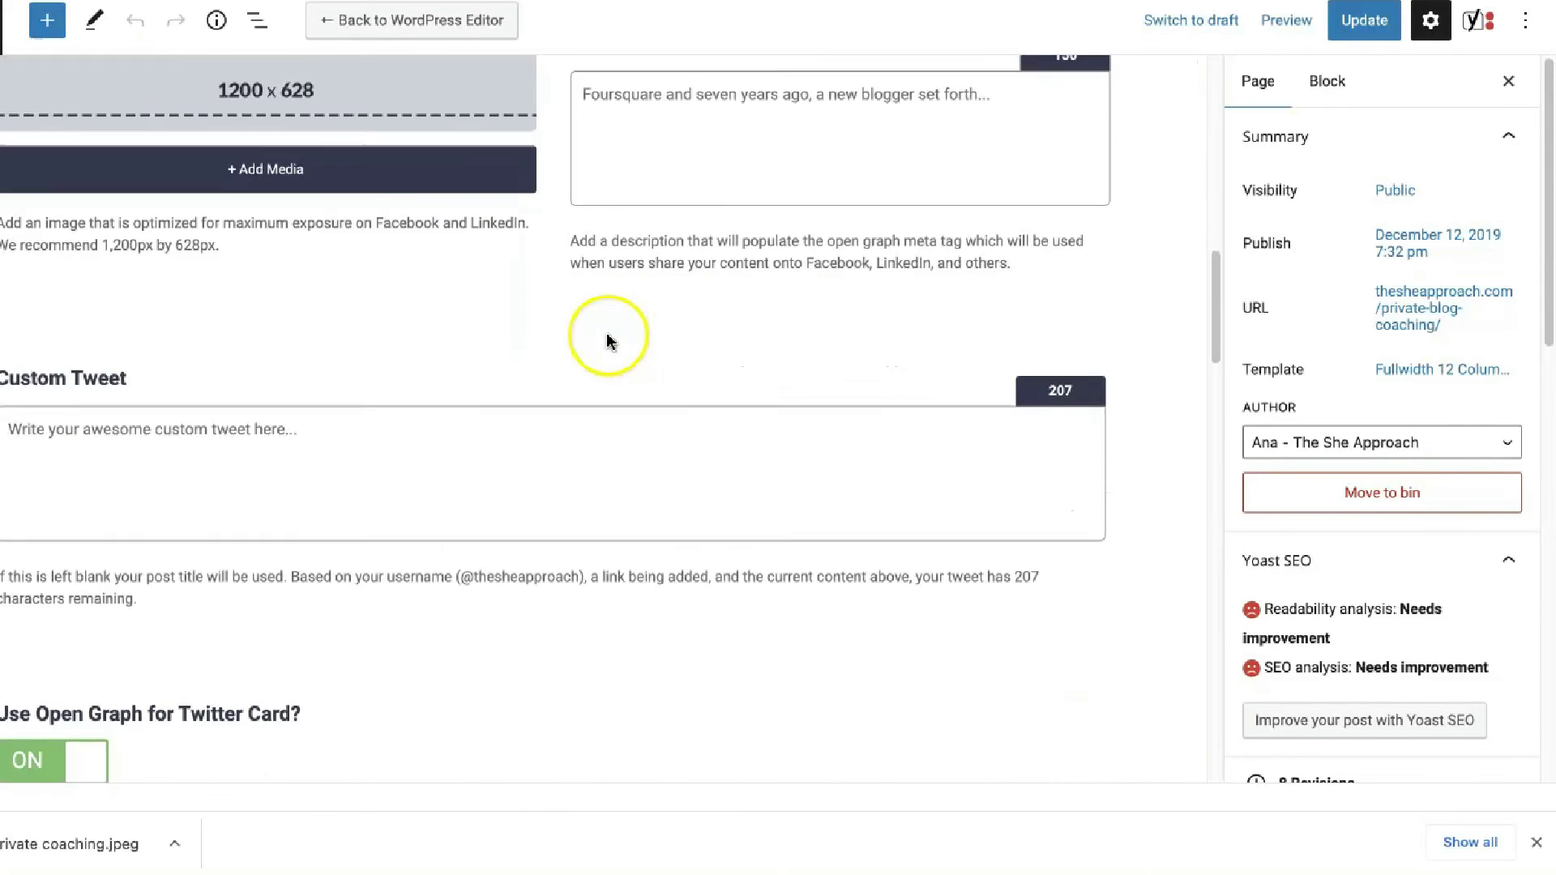
{"action": "scroll", "coordinate": [486, 291], "scroll_direction": "down", "scroll_amount": 3}
{"action": "scroll", "coordinate": [445, 263], "scroll_direction": "down", "scroll_amount": 15}
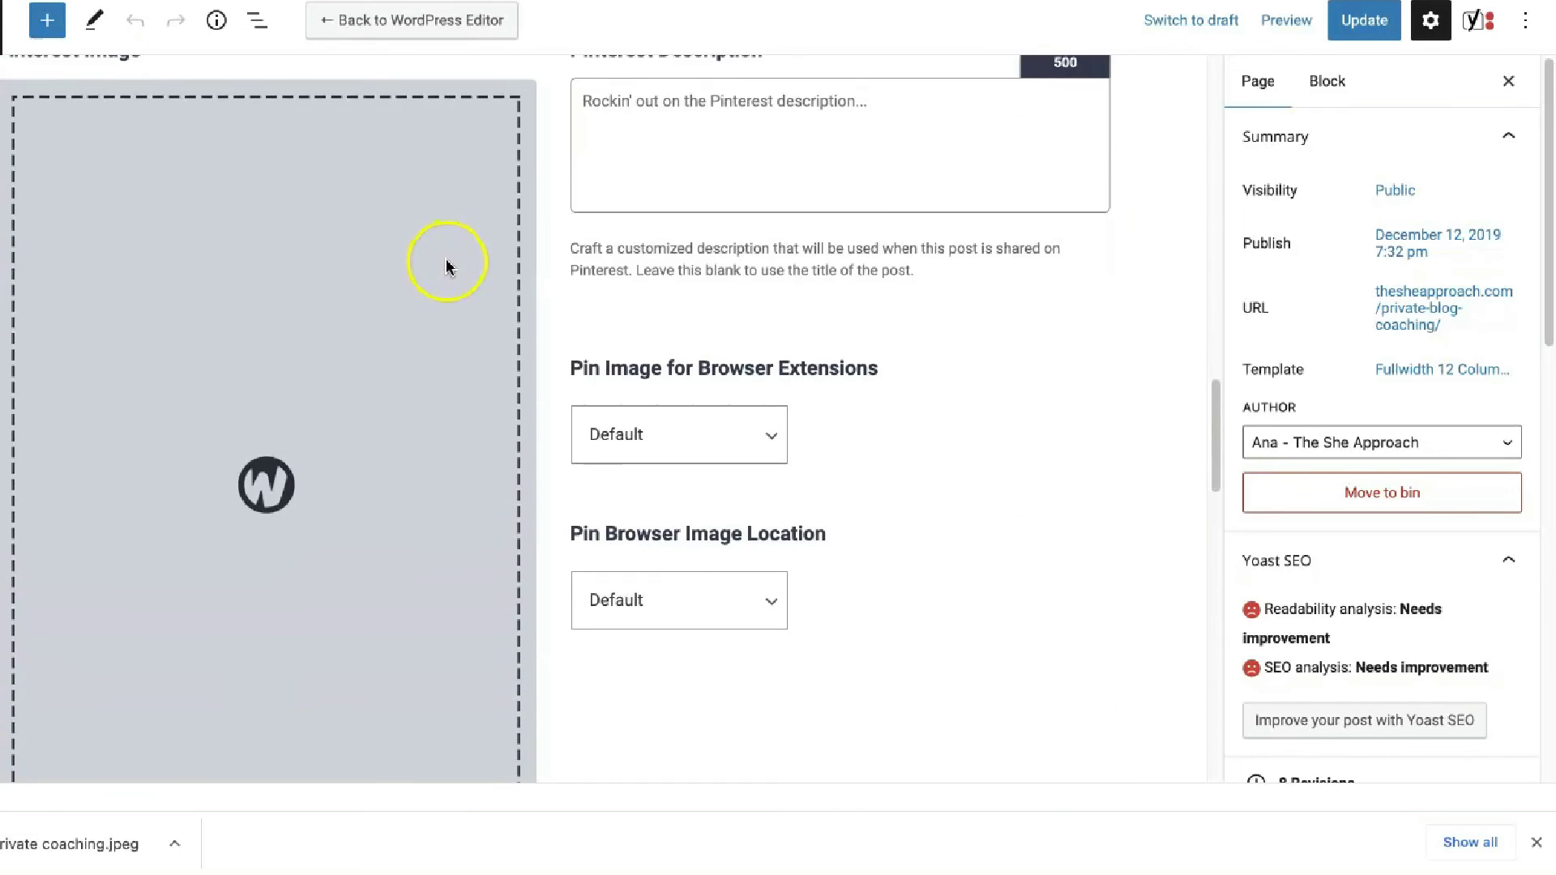
{"action": "scroll", "coordinate": [445, 264], "scroll_direction": "up", "scroll_amount": 20}
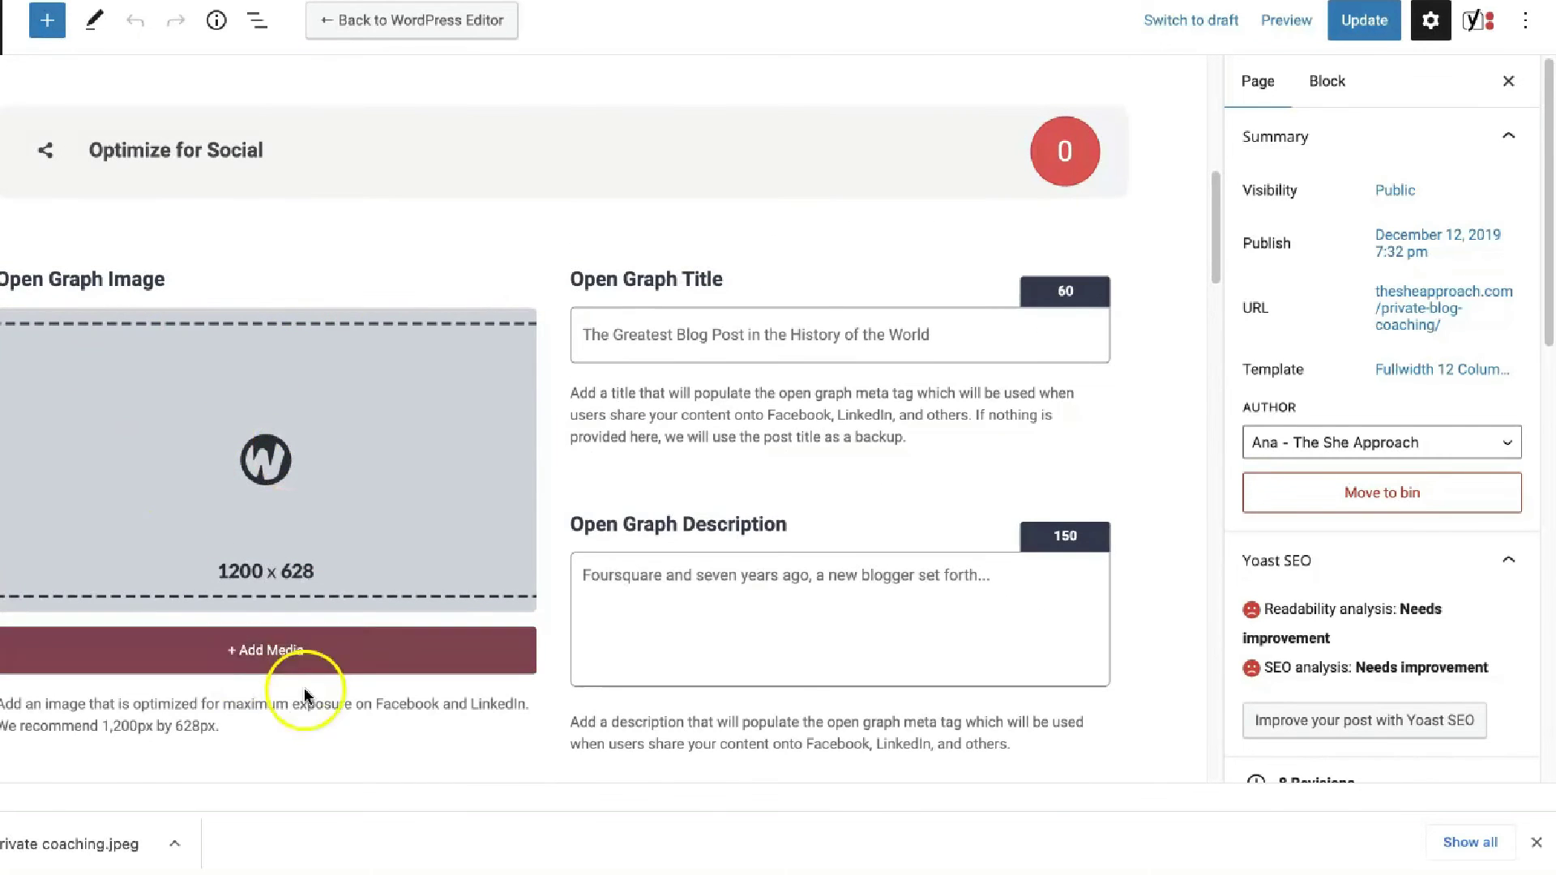
{"action": "left_click", "coordinate": [288, 653]}
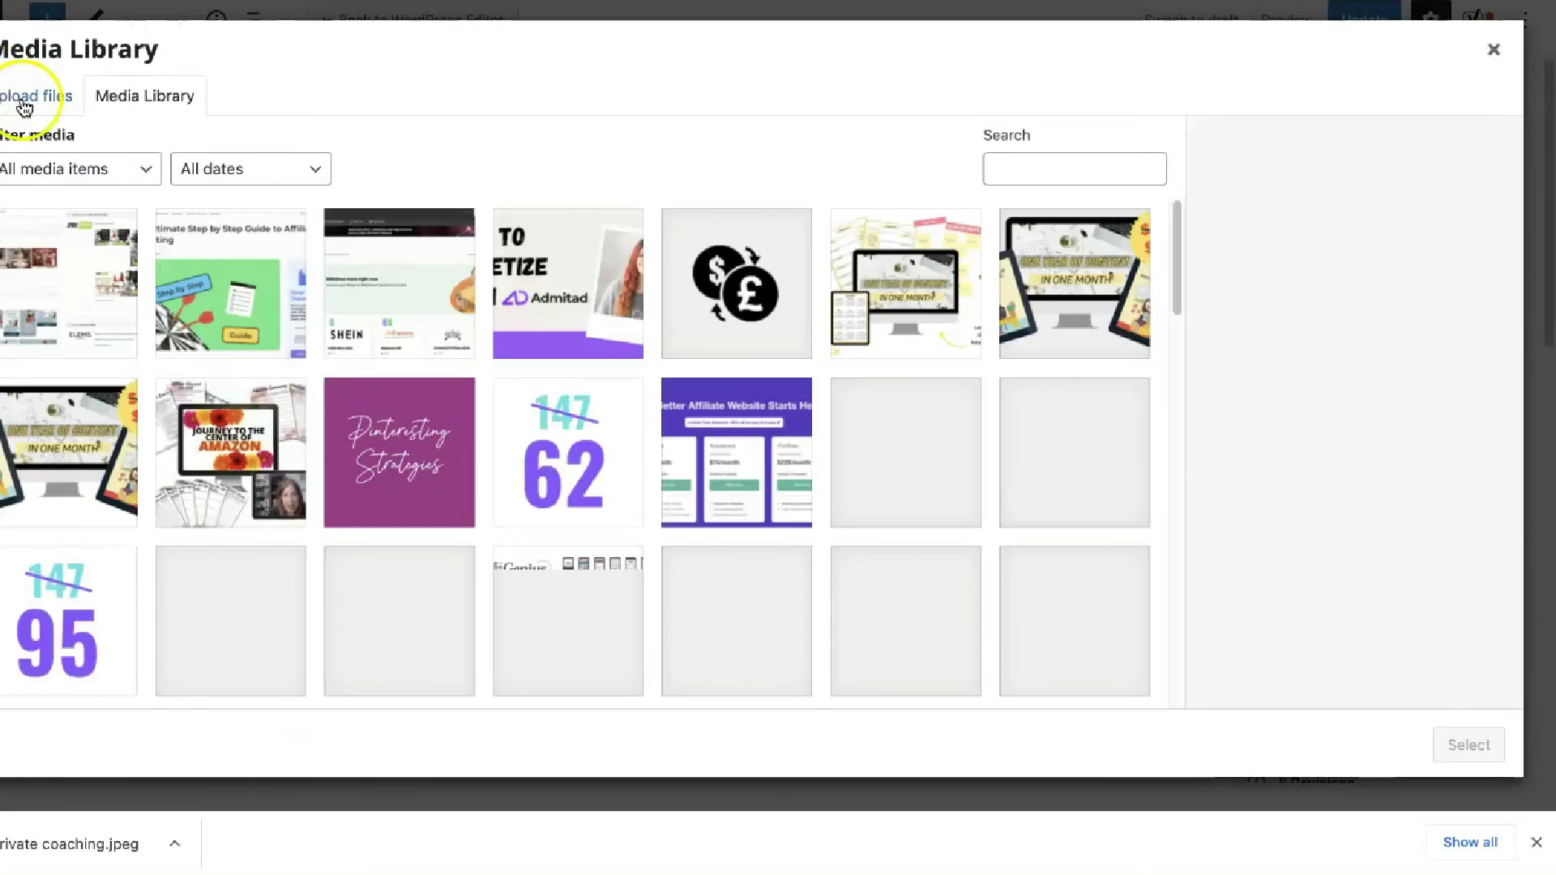
{"action": "left_click", "coordinate": [24, 95]}
{"action": "left_click_drag", "start_coordinate": [121, 847], "coordinate": [678, 425]}
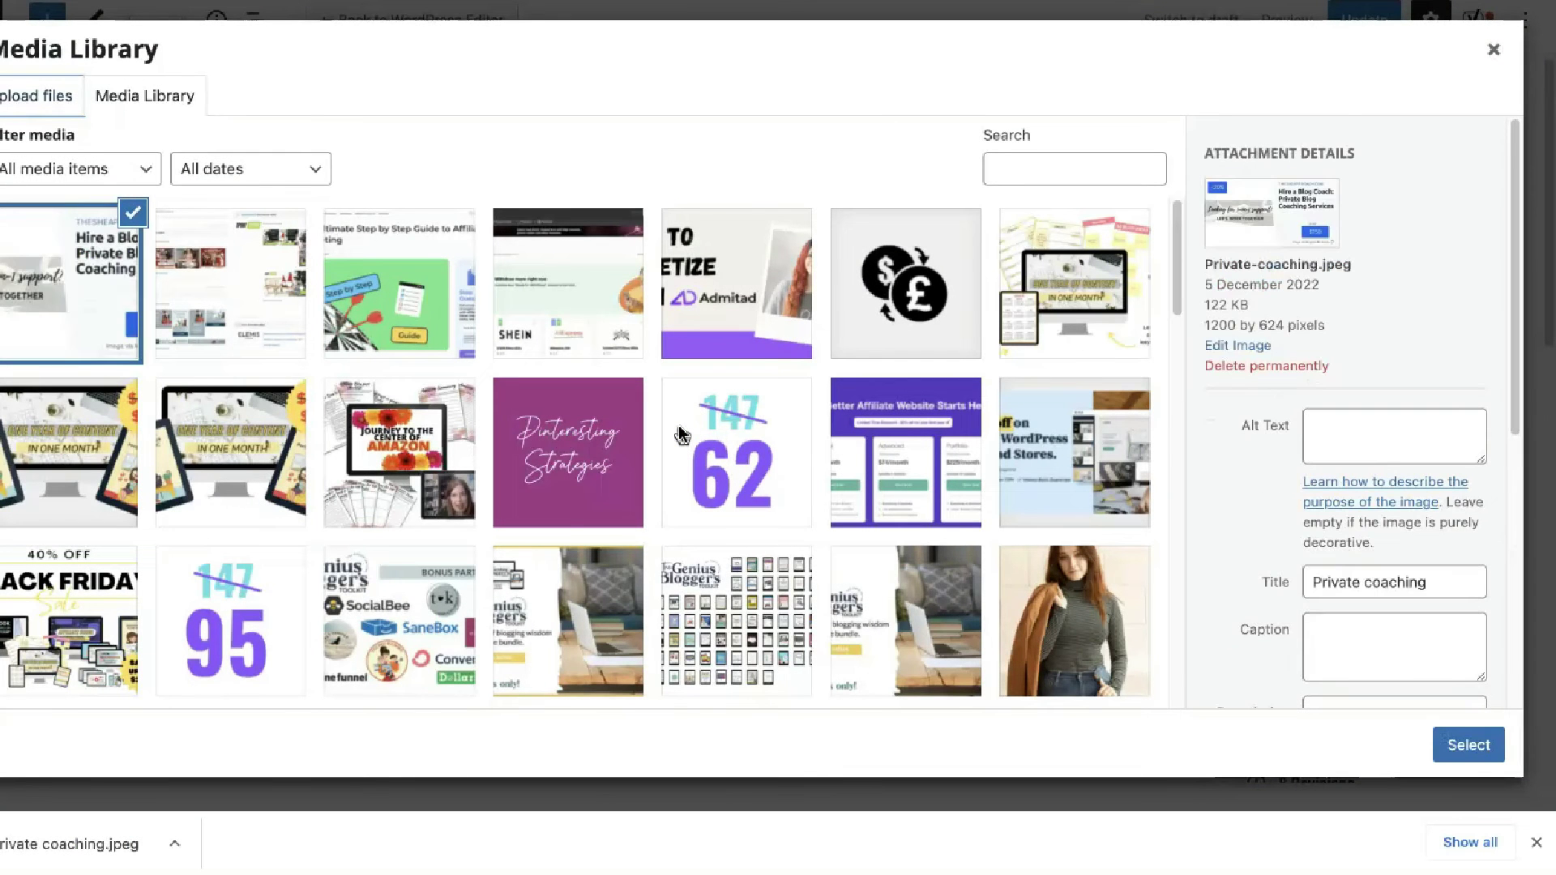
{"action": "left_click", "coordinate": [1491, 745]}
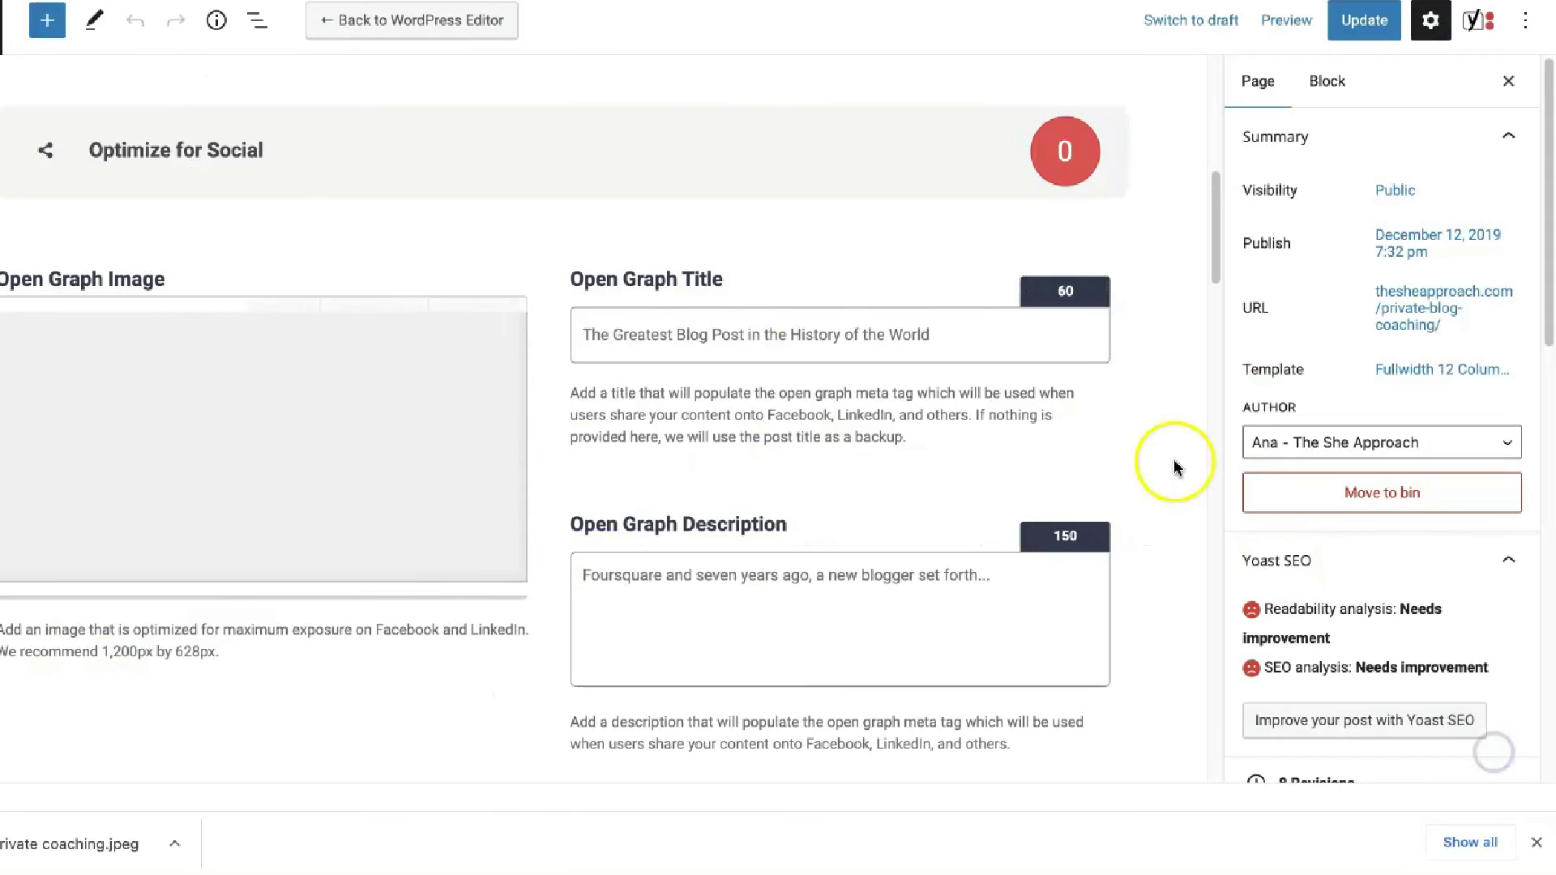
{"action": "left_click", "coordinate": [1363, 20]}
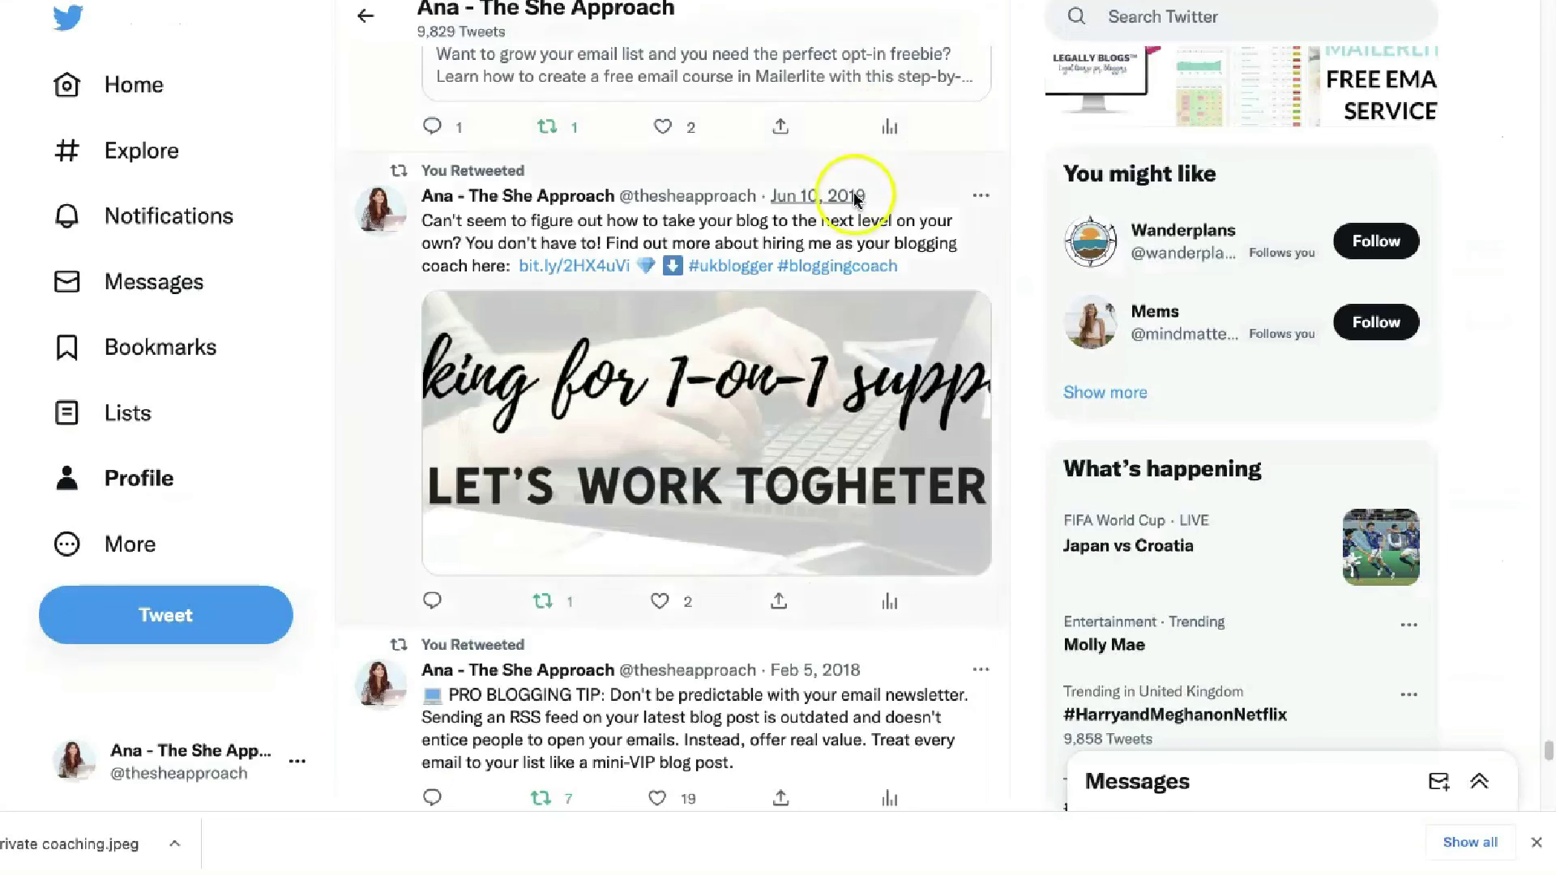
Tweet the blog coaching page link so it displays the new blue preview card.
{"action": "scroll", "coordinate": [616, 162], "scroll_direction": "up", "scroll_amount": 10}
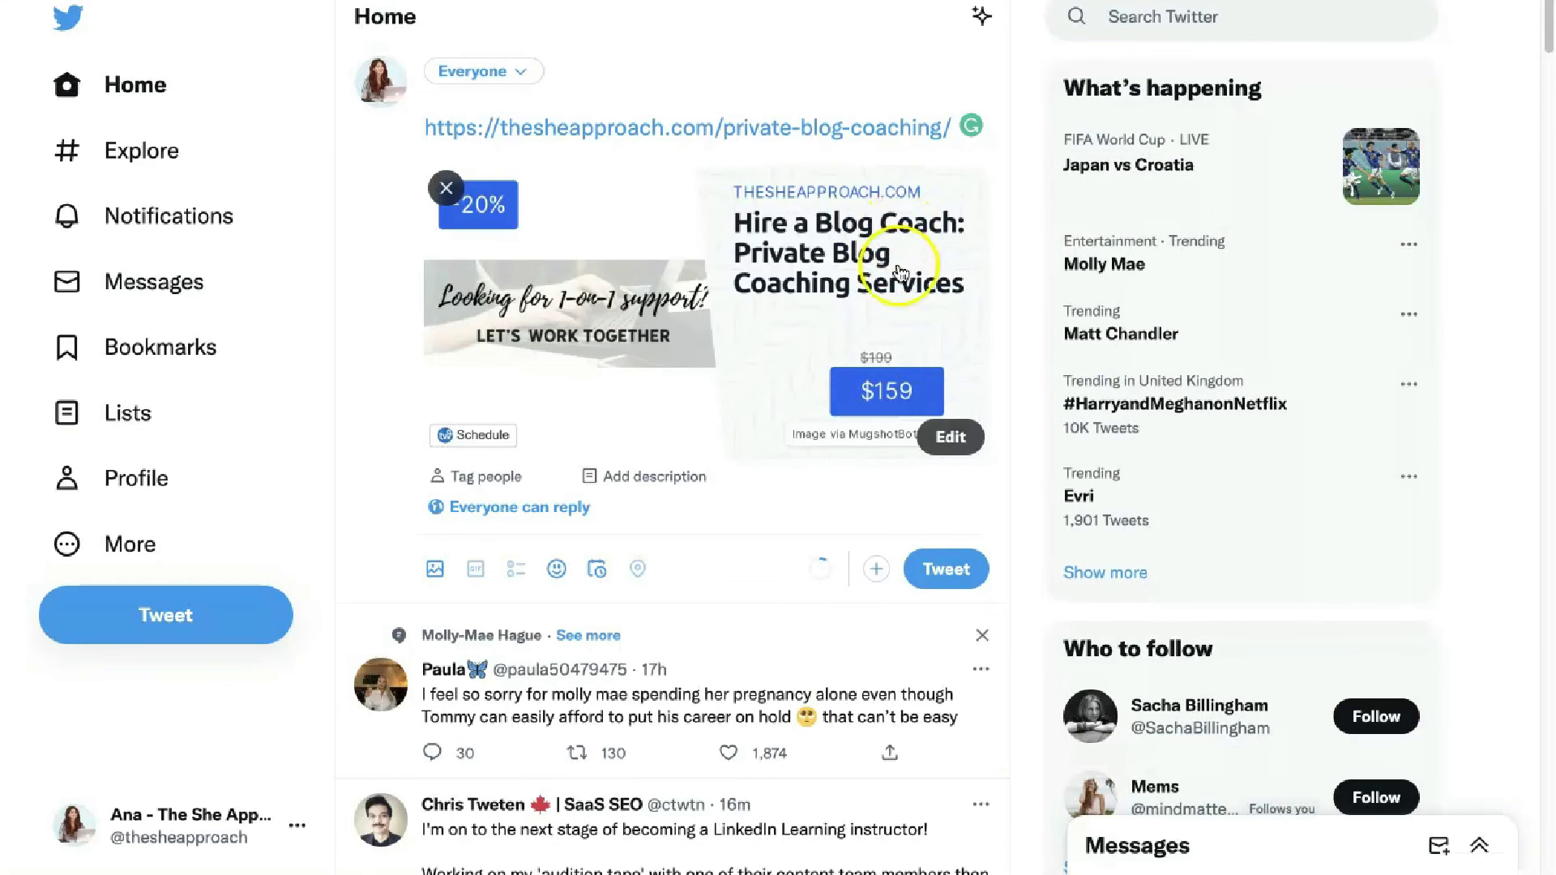
{"action": "left_click", "coordinate": [947, 574]}
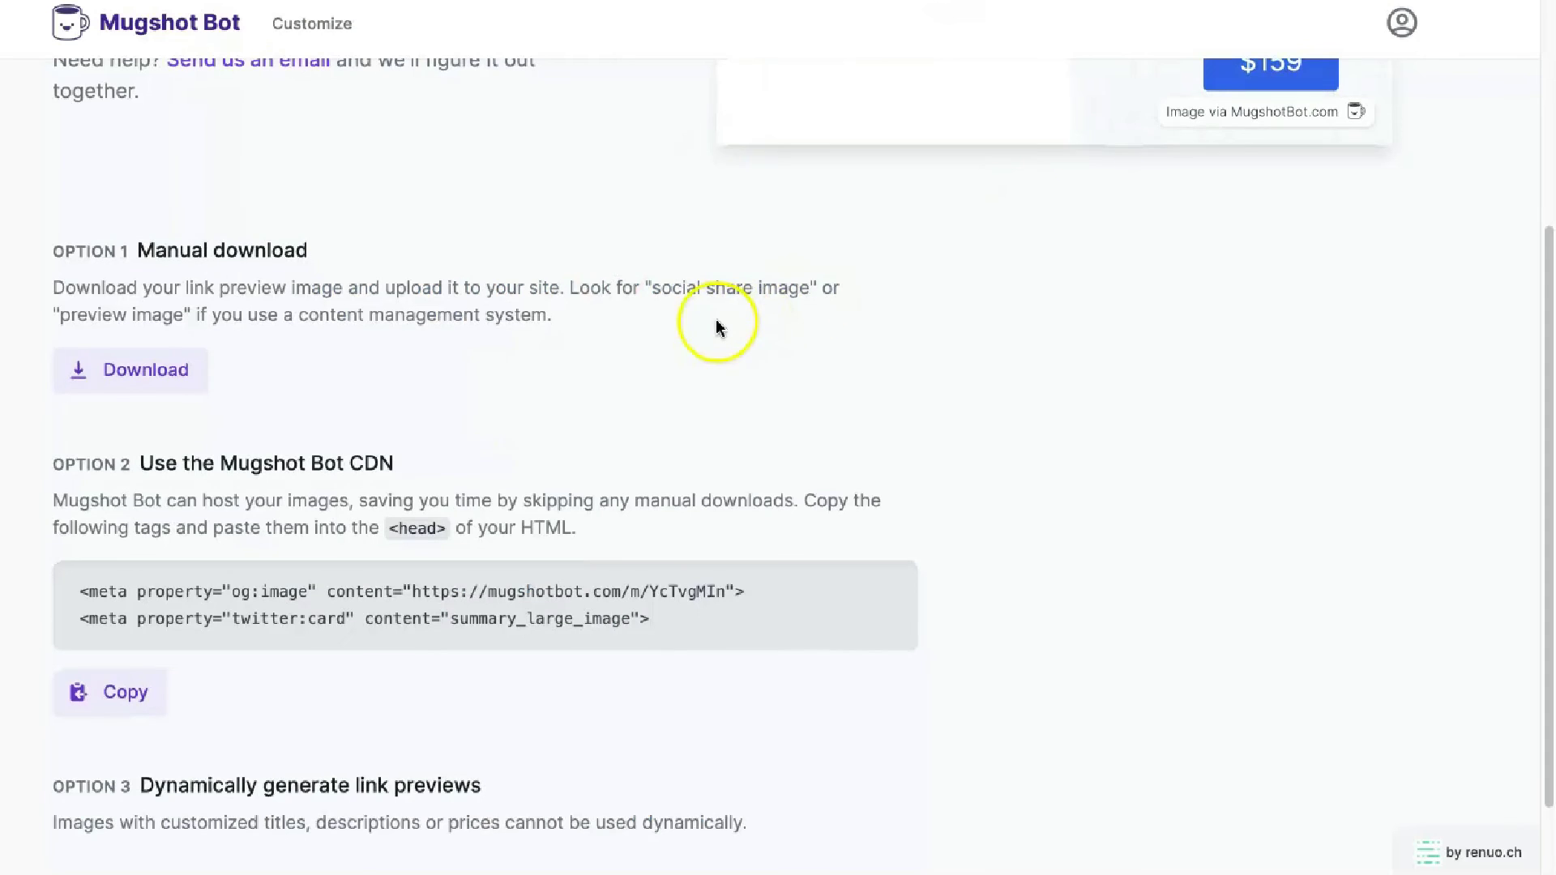
{"action": "scroll", "coordinate": [481, 329], "scroll_direction": "down", "scroll_amount": 1}
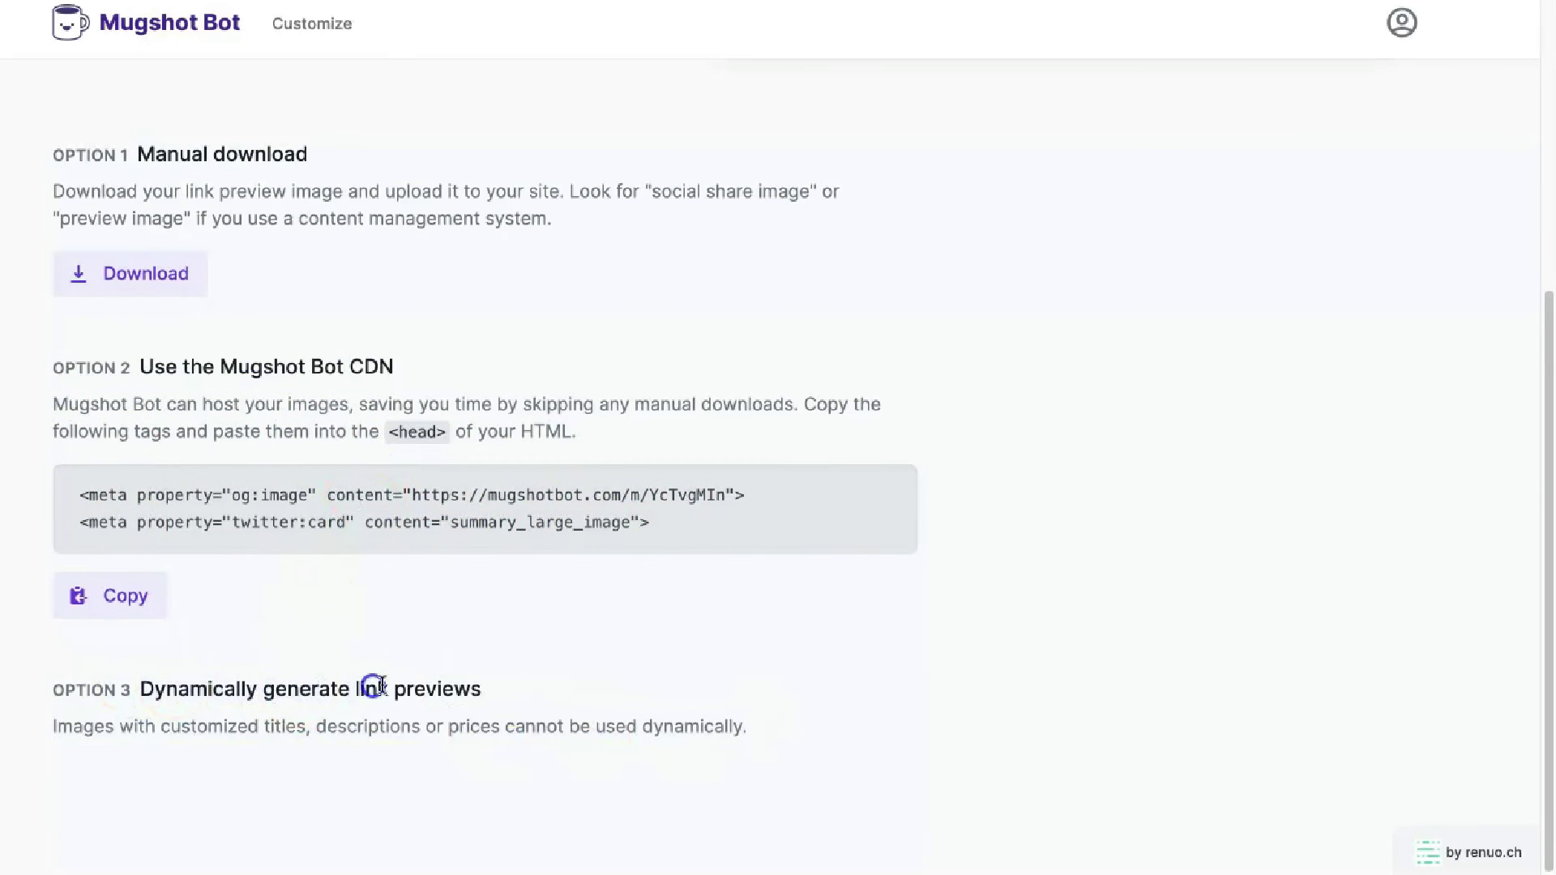
Read the dynamic link previews heading and the Option 3 note on the Mugshot Bot page.
{"action": "left_click_drag", "start_coordinate": [481, 689], "coordinate": [181, 698]}
{"action": "left_click", "coordinate": [208, 687]}
{"action": "left_click_drag", "start_coordinate": [483, 683], "coordinate": [183, 708]}
{"action": "left_click", "coordinate": [417, 699]}
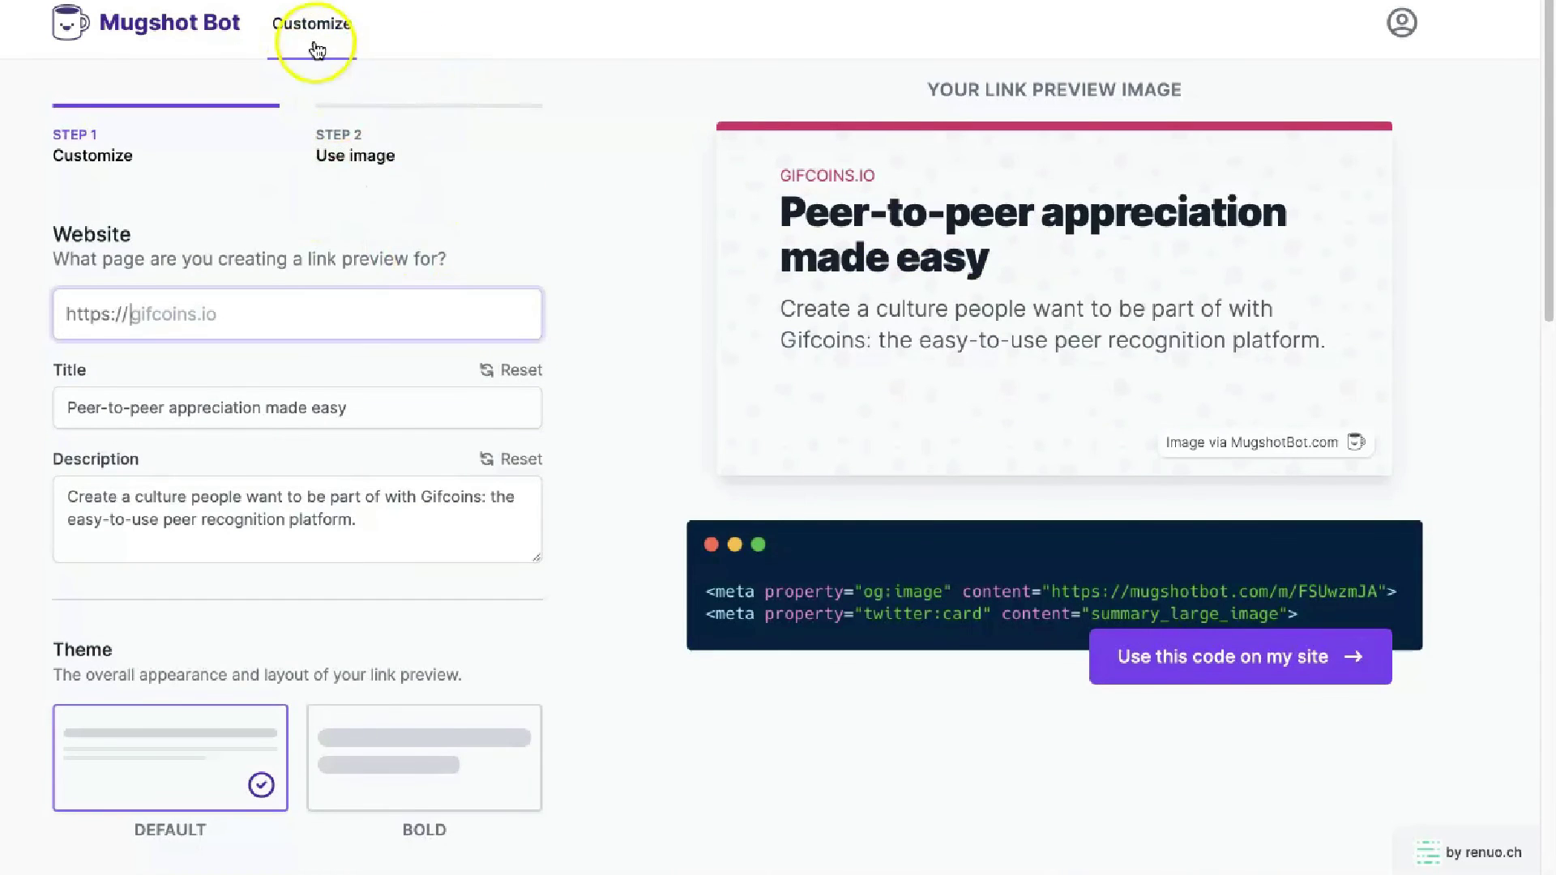
{"action": "scroll", "coordinate": [376, 211], "scroll_direction": "down", "scroll_amount": 9}
{"action": "scroll", "coordinate": [377, 211], "scroll_direction": "down", "scroll_amount": 8}
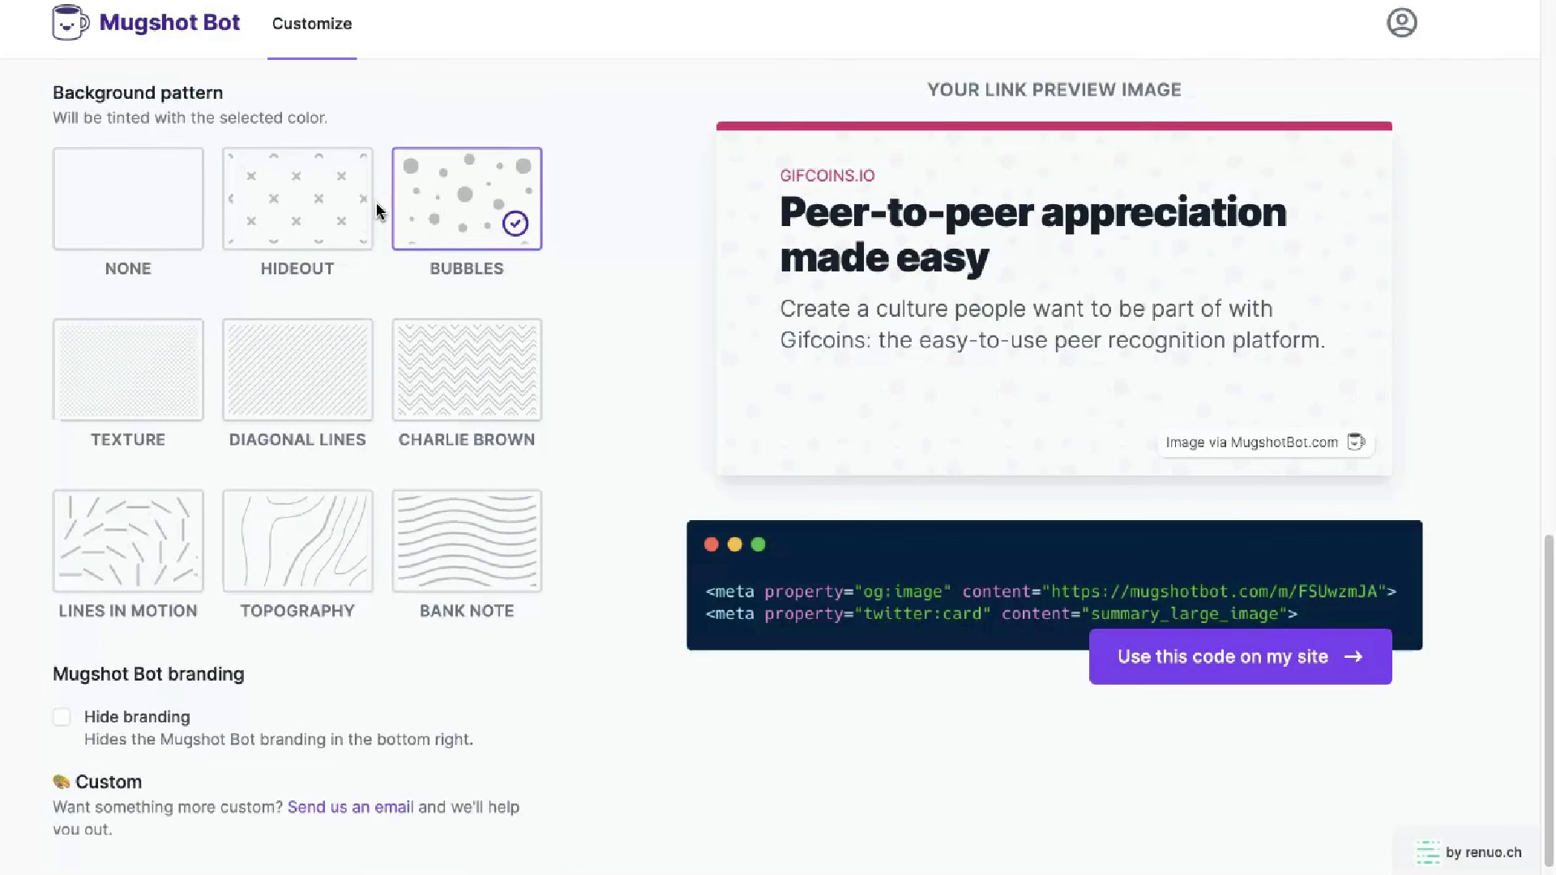
{"action": "scroll", "coordinate": [381, 208], "scroll_direction": "up", "scroll_amount": 15}
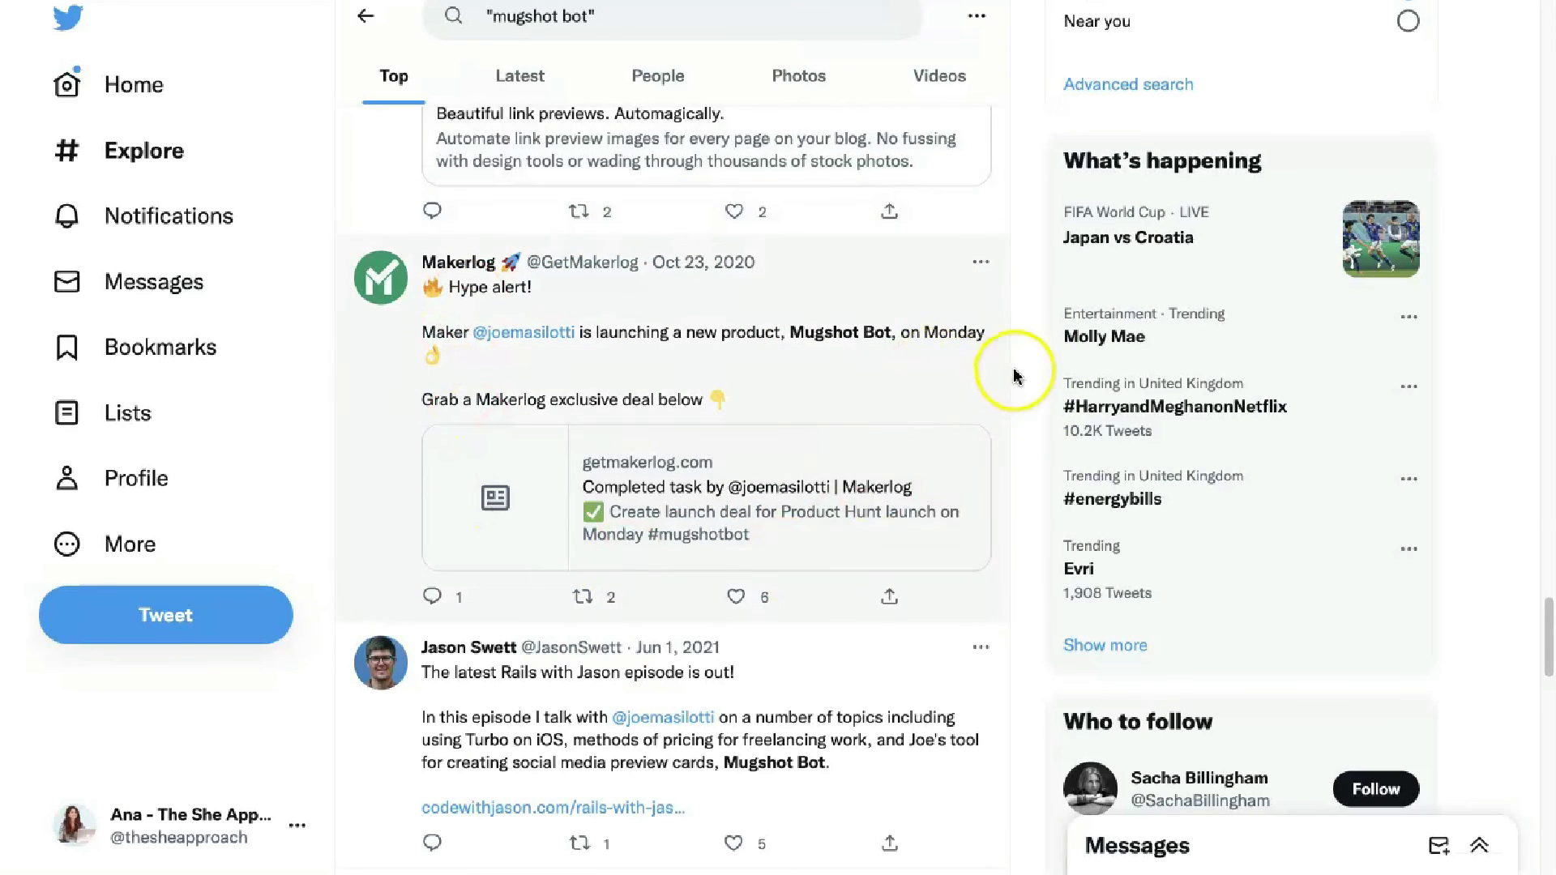
Scroll the 'mugshot bot' results up to Mugshot Bot's 50%-off Pro plan launch tweet.
{"action": "scroll", "coordinate": [1013, 374], "scroll_direction": "up", "scroll_amount": 5}
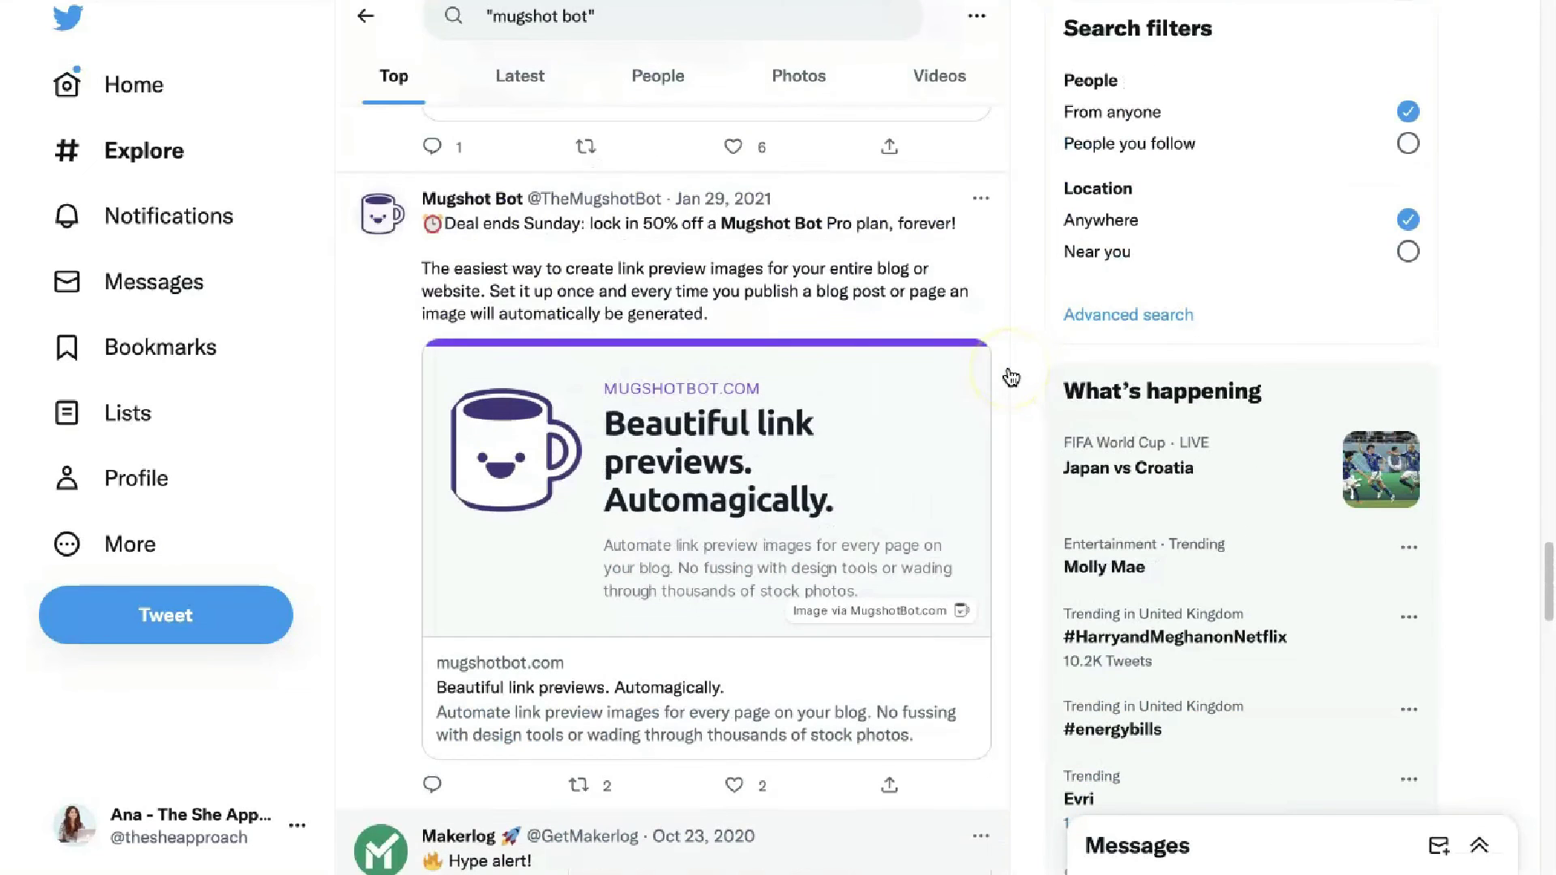